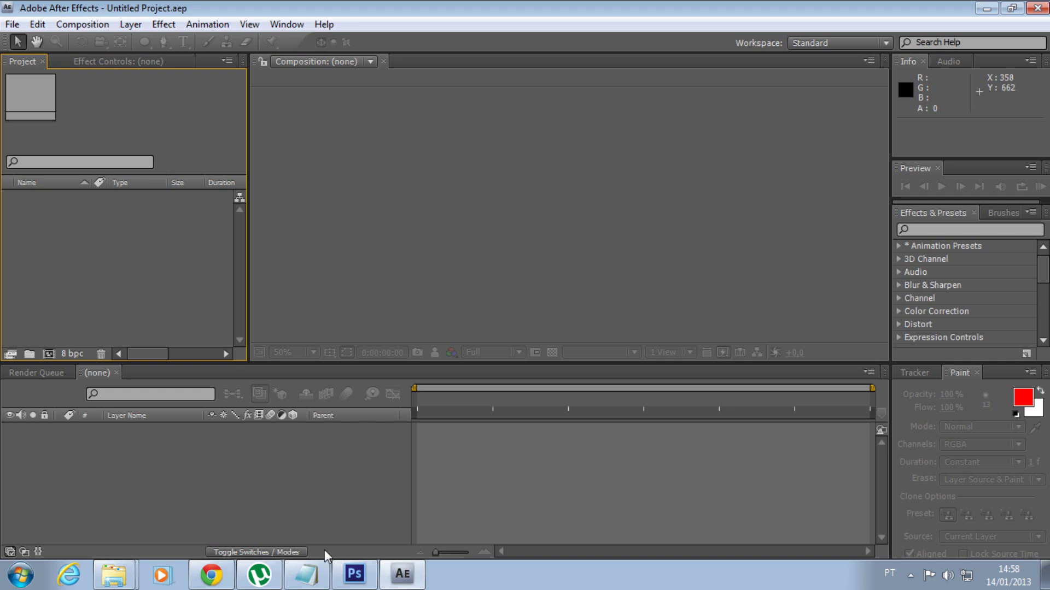
Step: Bring the Lista de pedidos youtube.txt notes forward over the empty After Effects project
click(306, 574)
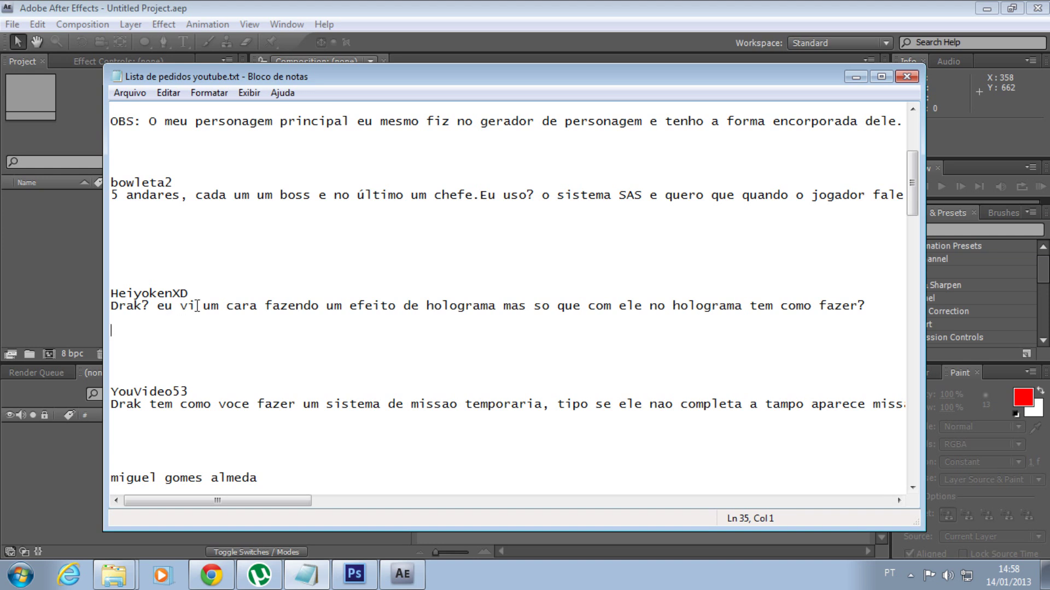
Step: Scroll through the hologram-effect request in Notepad, then minimize it to return to After Effects
mouse_move(272, 501)
mouse_down()
mouse_move(285, 503)
mouse_move(207, 493)
mouse_up()
click(853, 79)
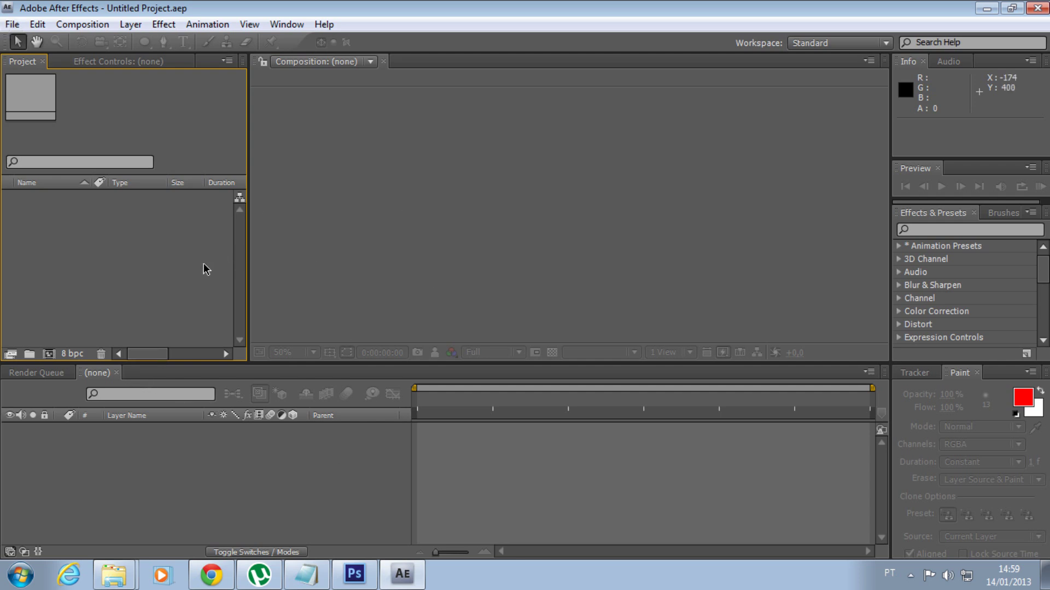
Step: Import henredon...leg-grand-providence-535.jpg, the dining-room table photo, through File > Import > File
click(12, 25)
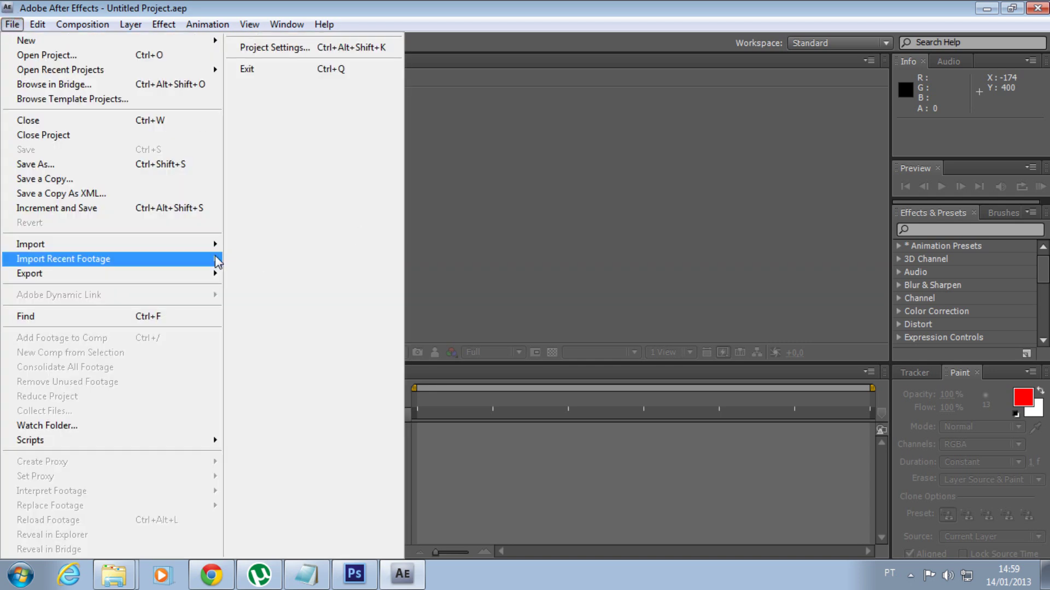
mouse_move(215, 245)
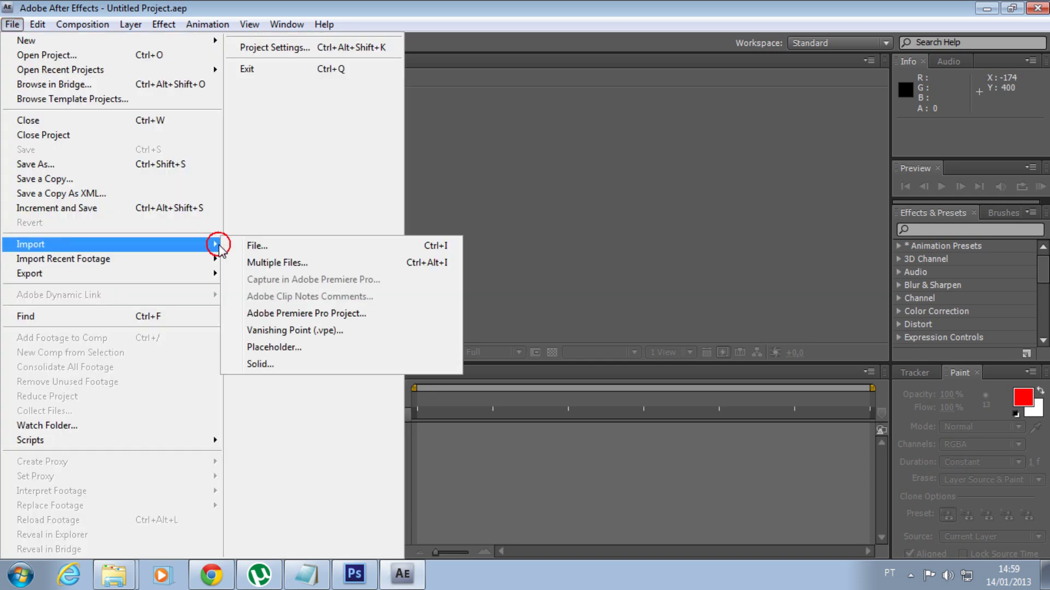
click(264, 250)
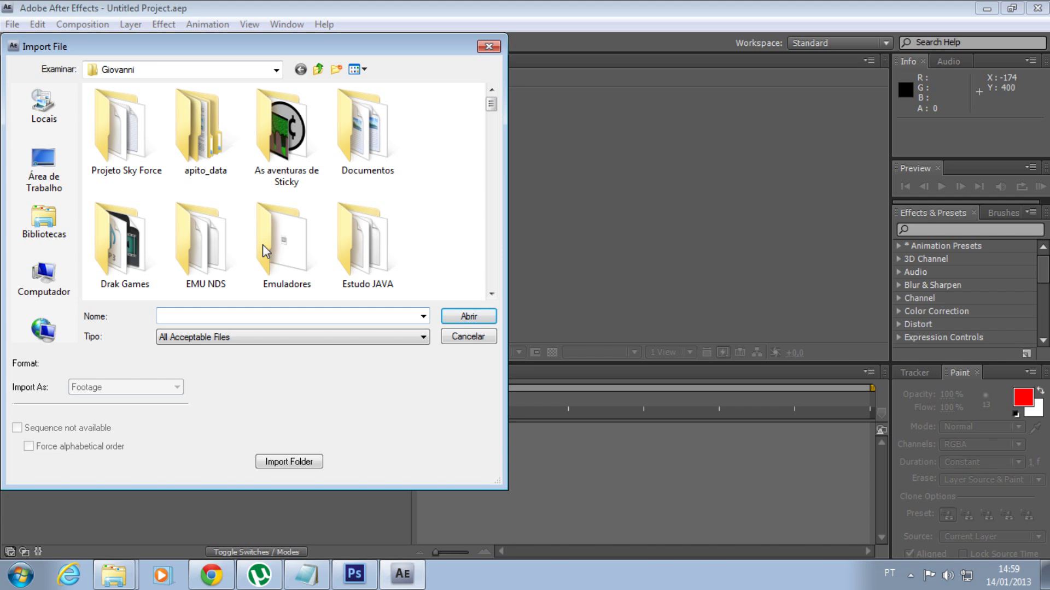
mouse_move(489, 110)
mouse_down()
mouse_move(480, 296)
mouse_move(496, 205)
mouse_up()
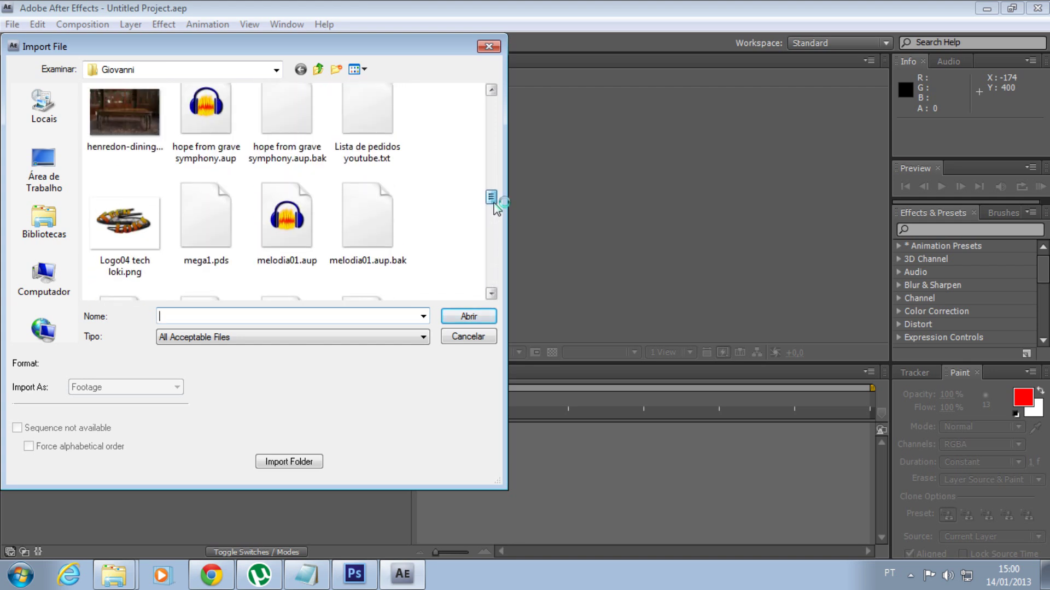
double_click(124, 168)
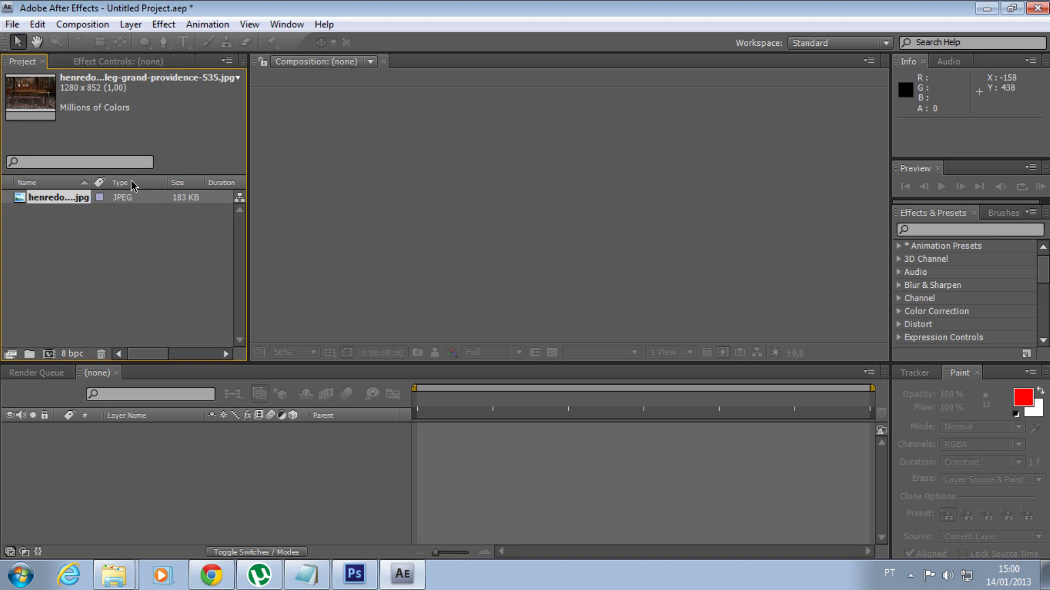
Step: Import the chroma-key tutorial .wmv from the Vídeos Youtube > Chroma key folder
click(8, 25)
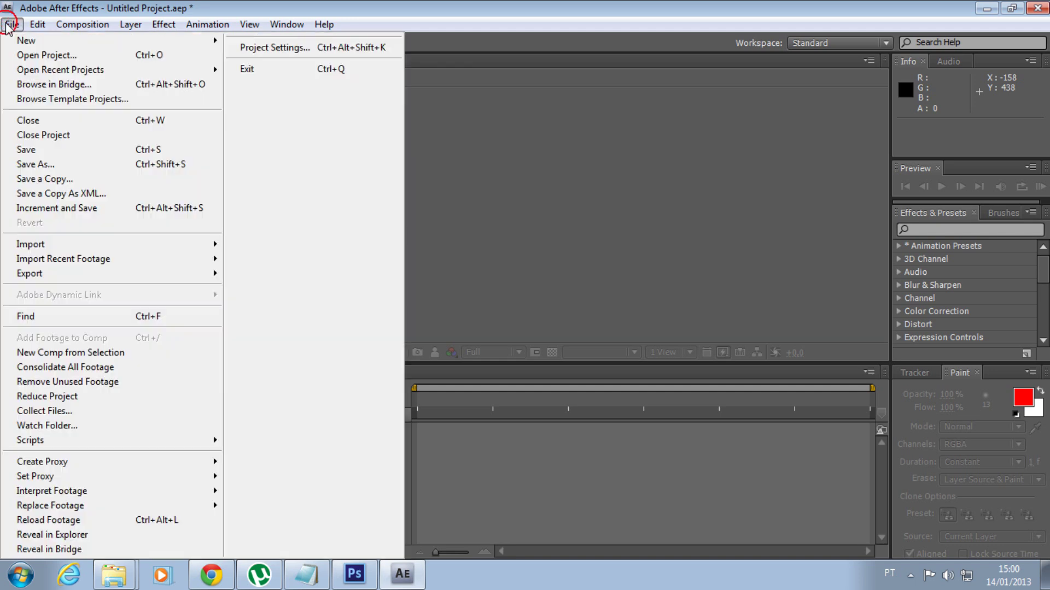
click(171, 246)
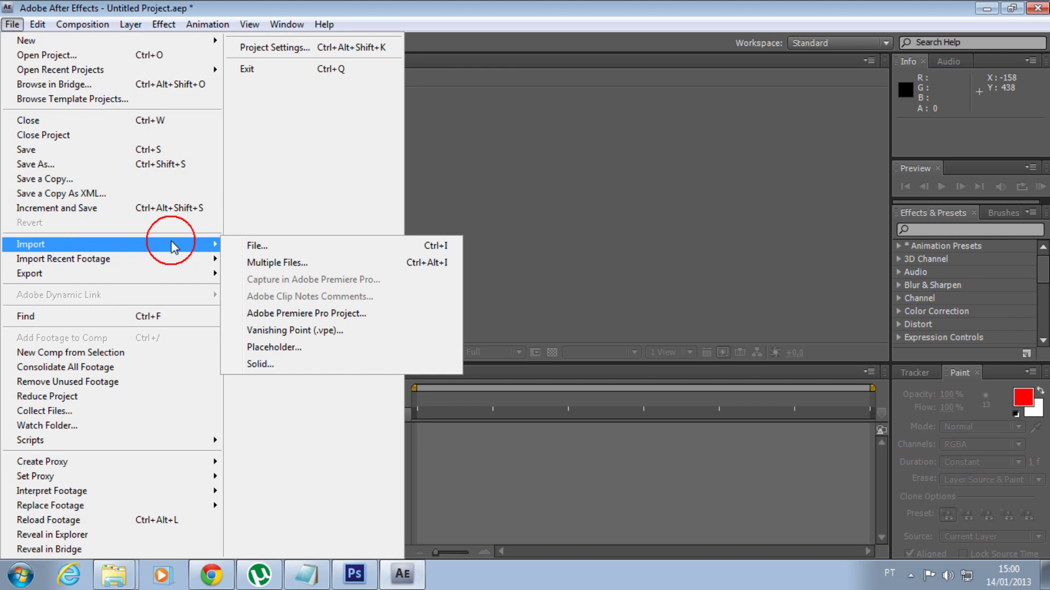
click(278, 244)
drag(491, 105, 492, 170)
scroll(491, 164, up, 2)
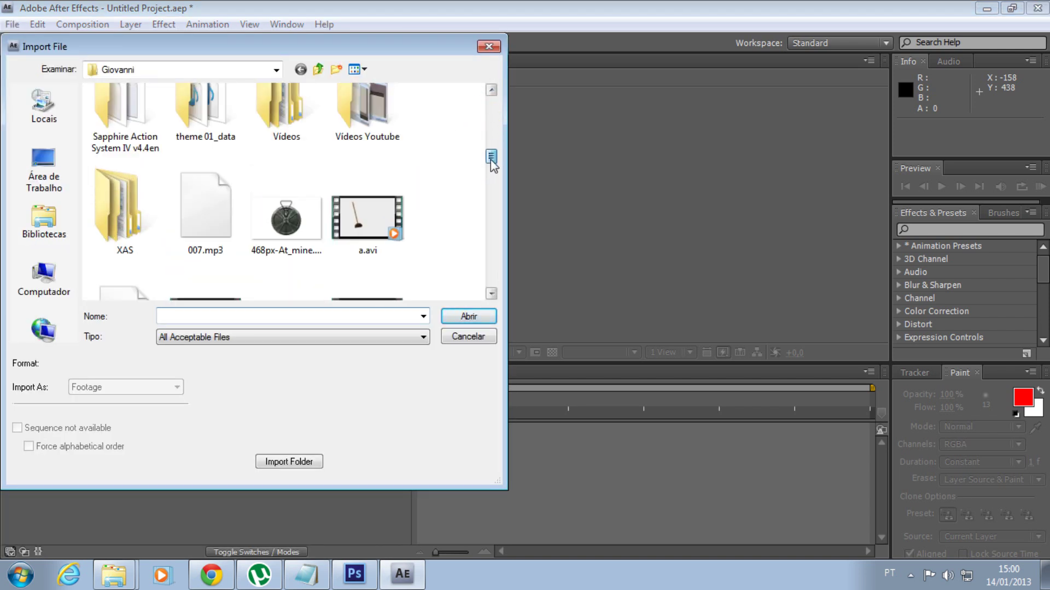
scroll(492, 161, up, 1)
scroll(495, 159, up, 1)
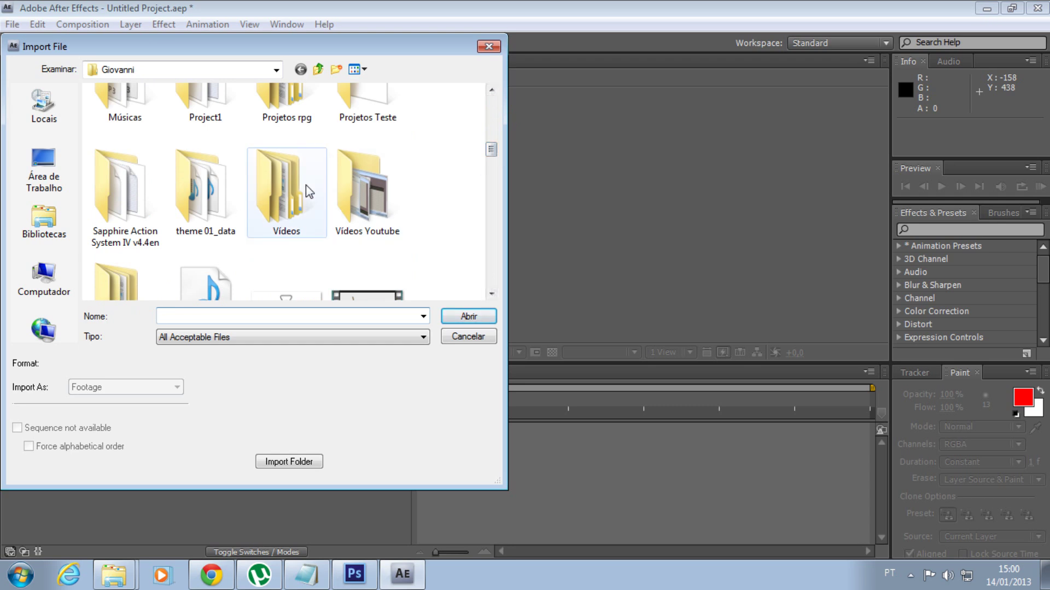
double_click(353, 183)
double_click(145, 140)
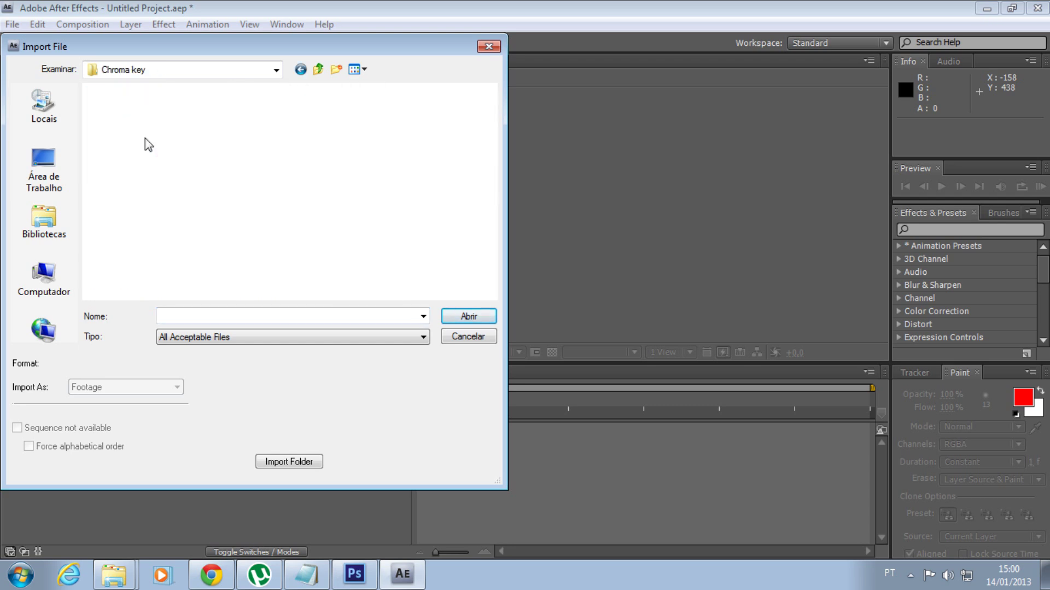
drag(492, 117, 491, 268)
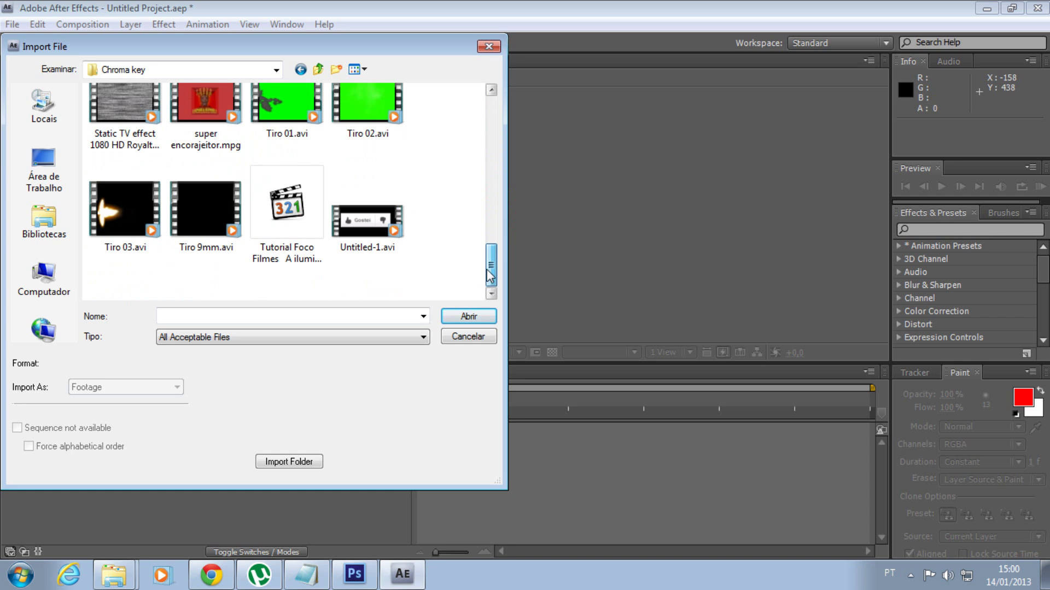
click(287, 236)
double_click(298, 245)
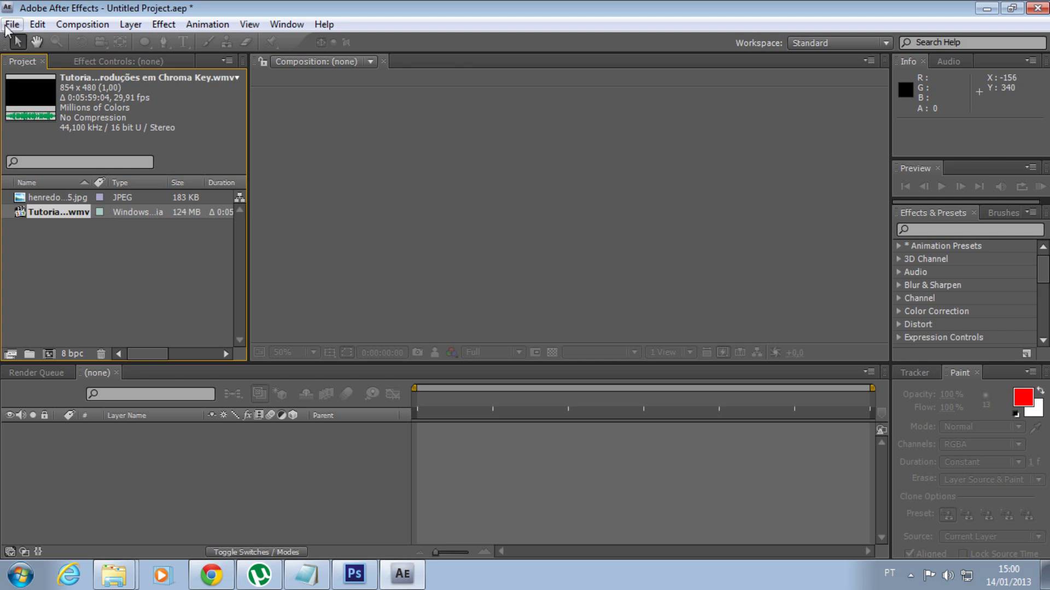
Step: Import 468px-At_mine.png from the user's home folder
click(11, 25)
click(187, 250)
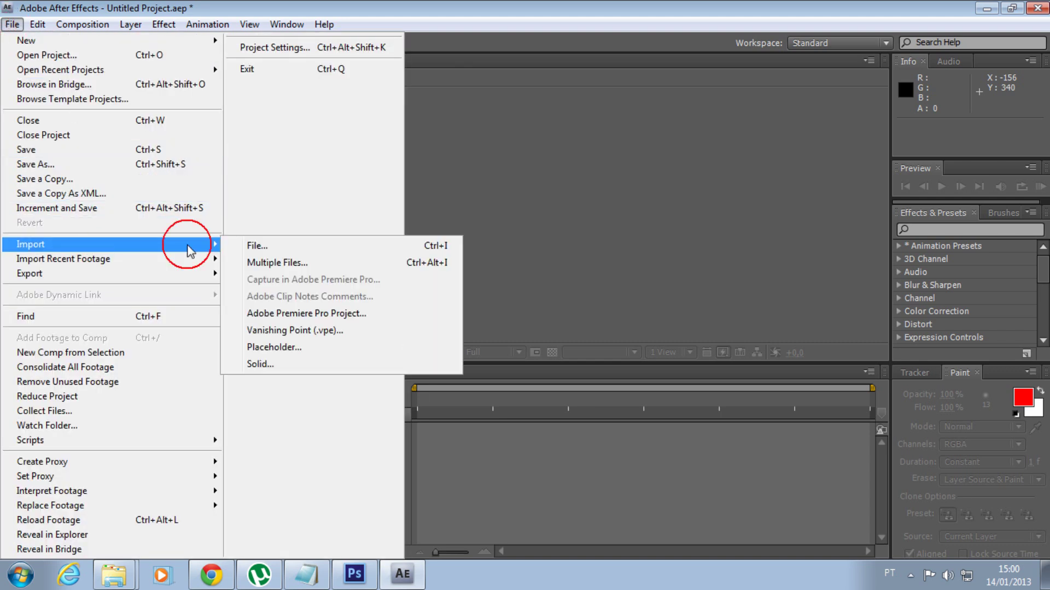
click(229, 245)
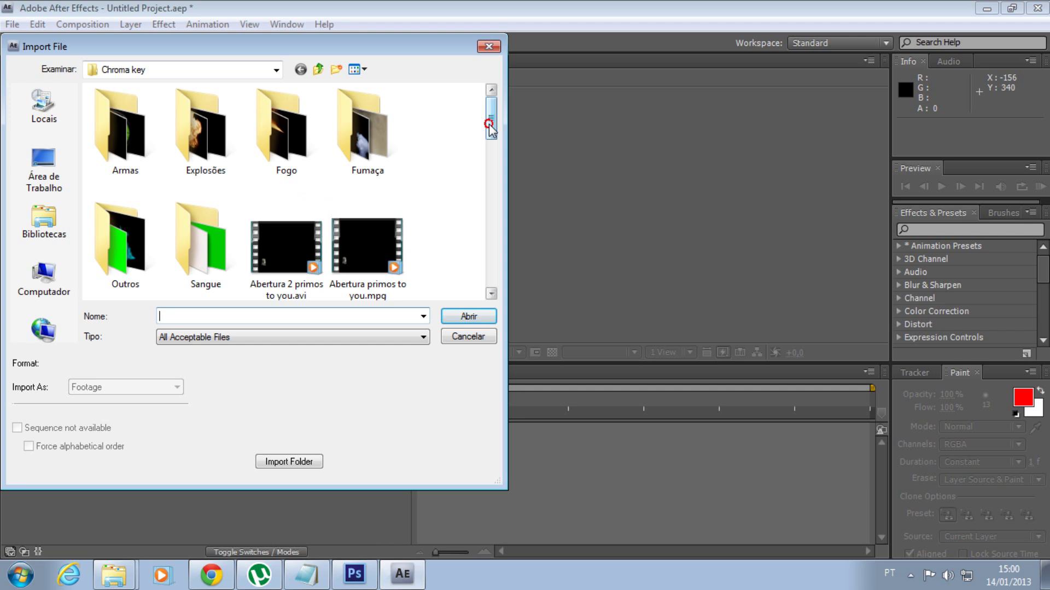
click(318, 69)
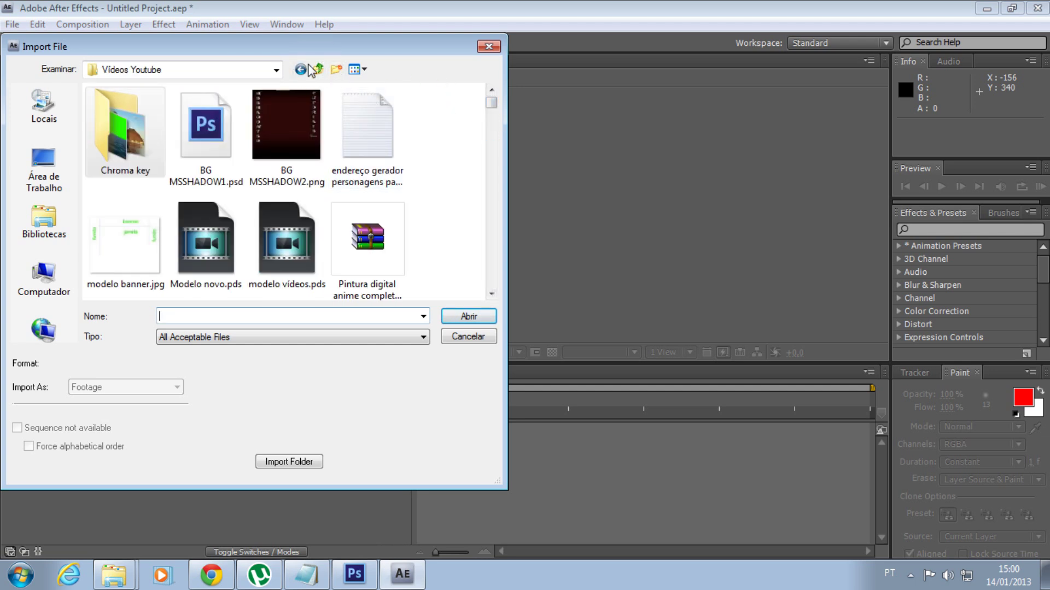
click(315, 69)
scroll(494, 157, down, 2)
double_click(282, 199)
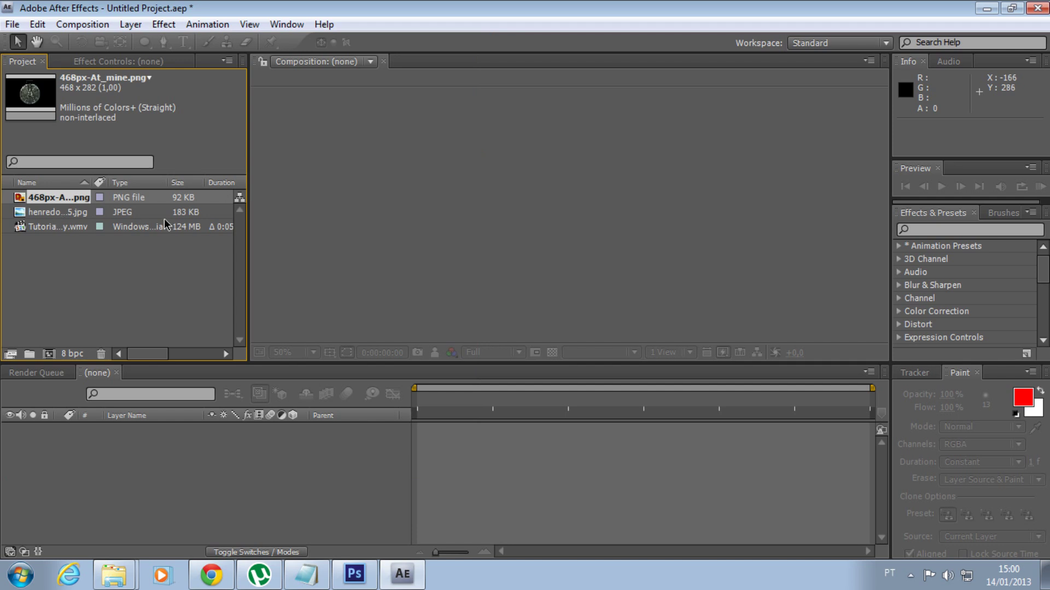
Step: Create Comp 1 at 1280×720, 29 fps, 0:00:07:00 and drop the dining-room photo into it
click(88, 24)
click(125, 44)
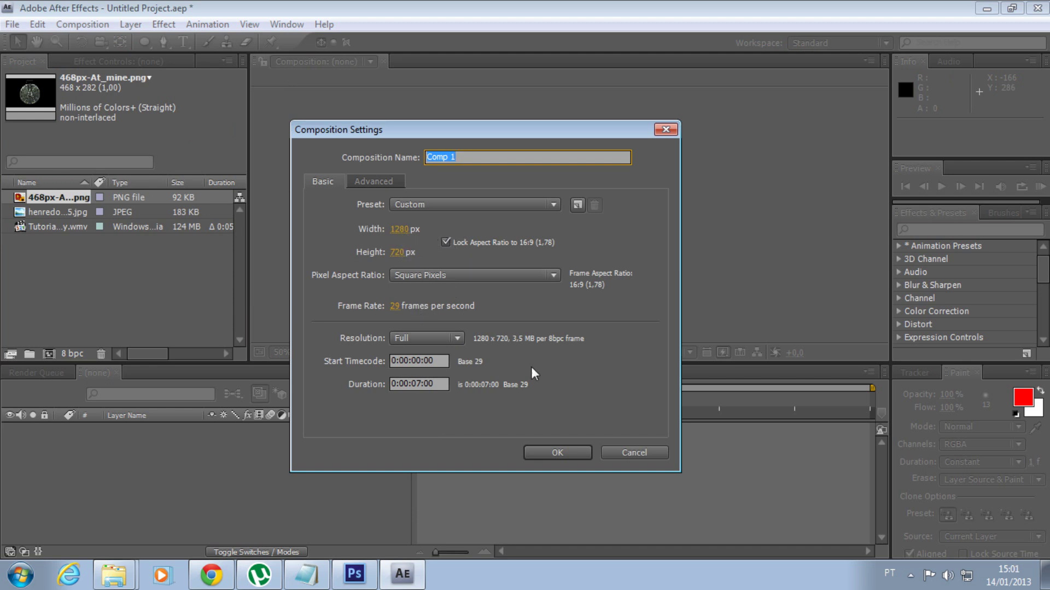
click(551, 451)
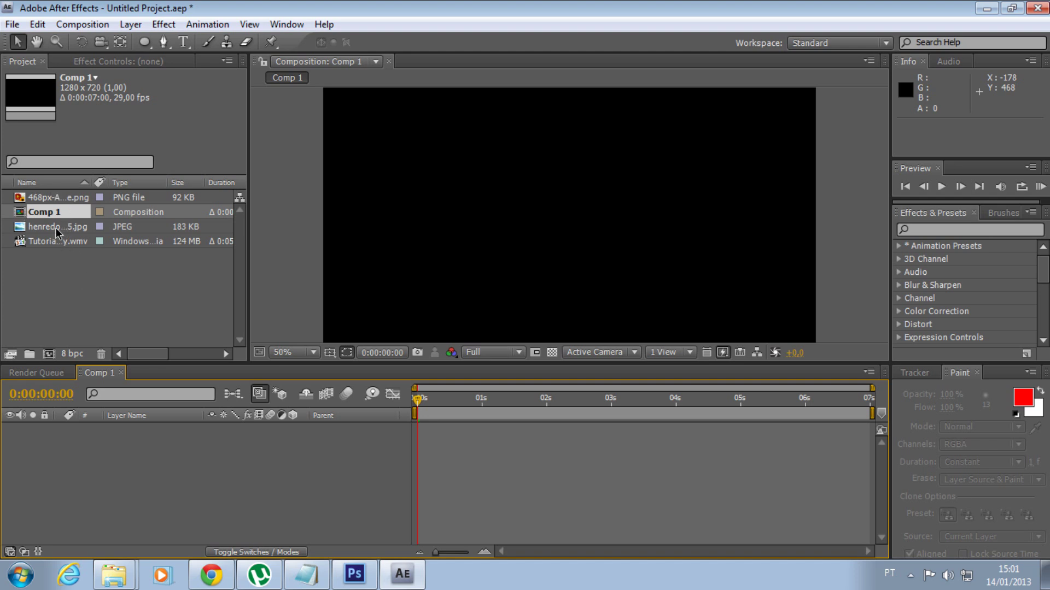
drag(57, 227, 164, 430)
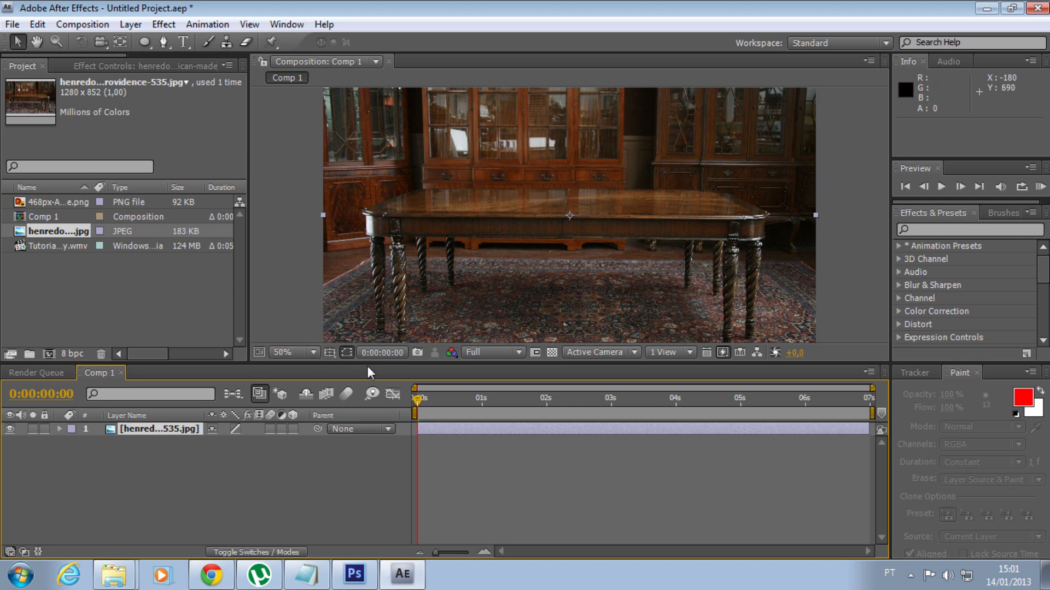
Step: Place 468px-At_mine.png as a flat disc on the table's centre, then add another dining-room photo layer
drag(368, 361, 368, 407)
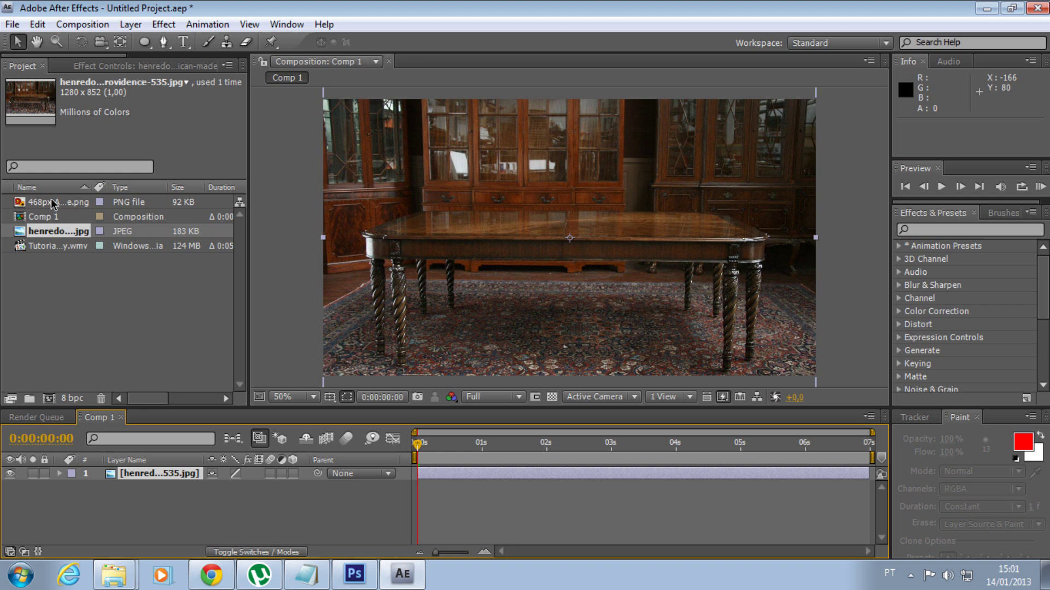
drag(53, 206, 188, 473)
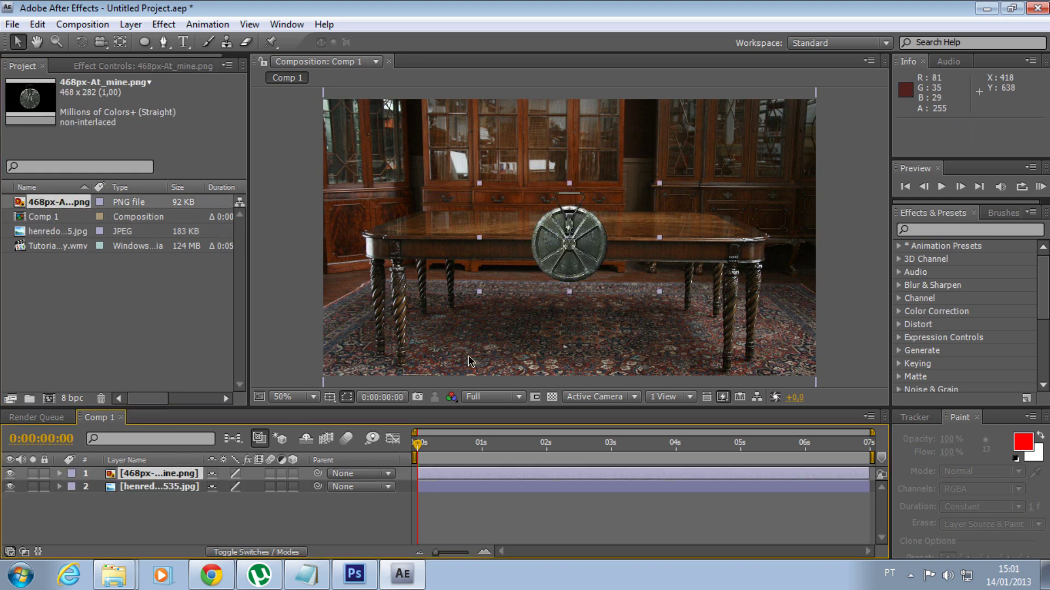
drag(556, 265, 540, 226)
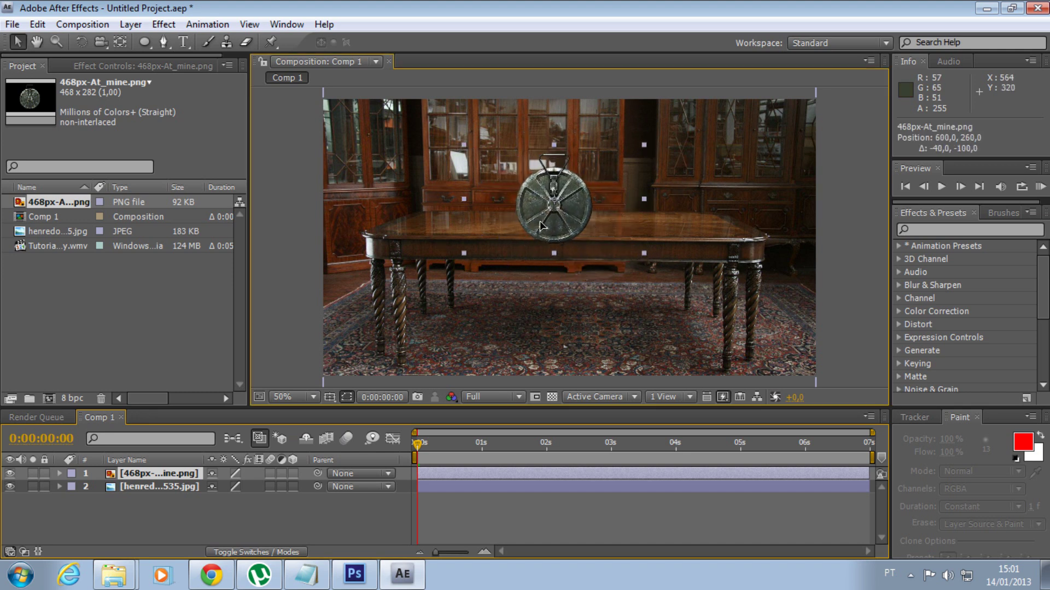
mouse_move(464, 146)
mouse_down()
mouse_move(471, 182)
mouse_move(514, 189)
mouse_move(559, 225)
mouse_up()
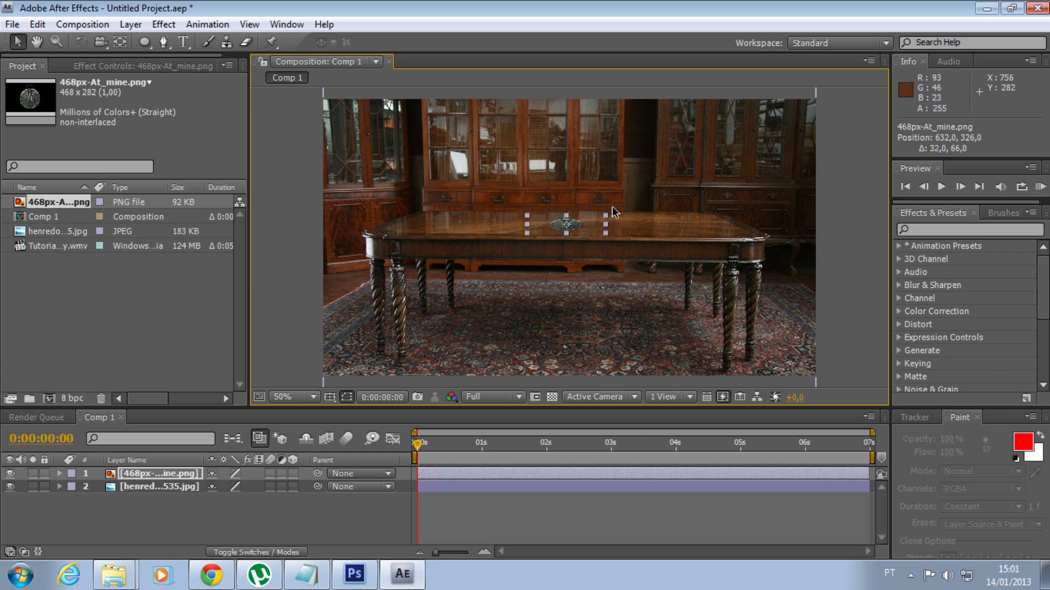
drag(566, 227, 566, 227)
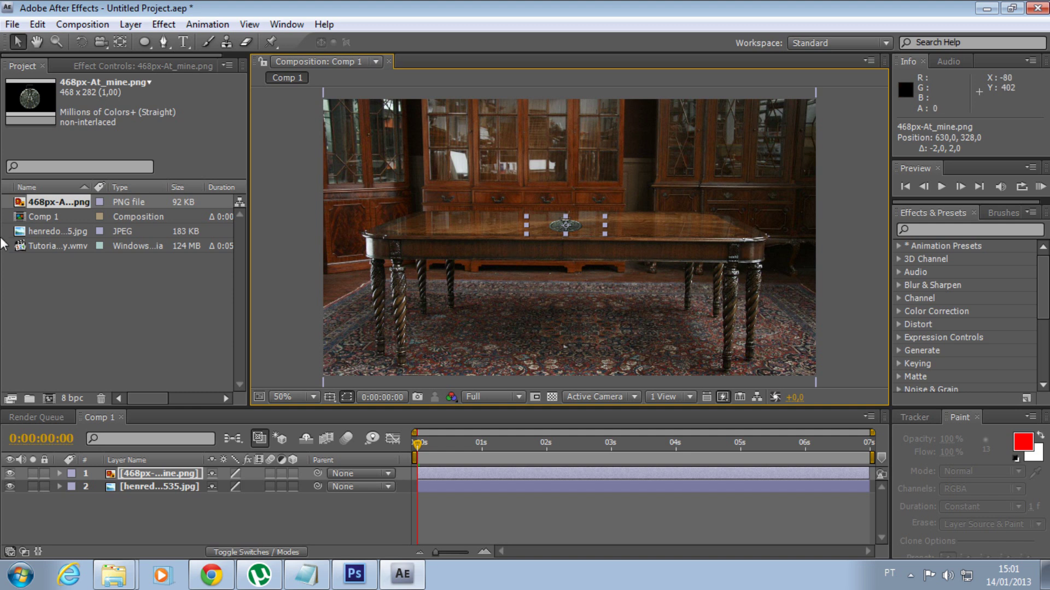
click(61, 233)
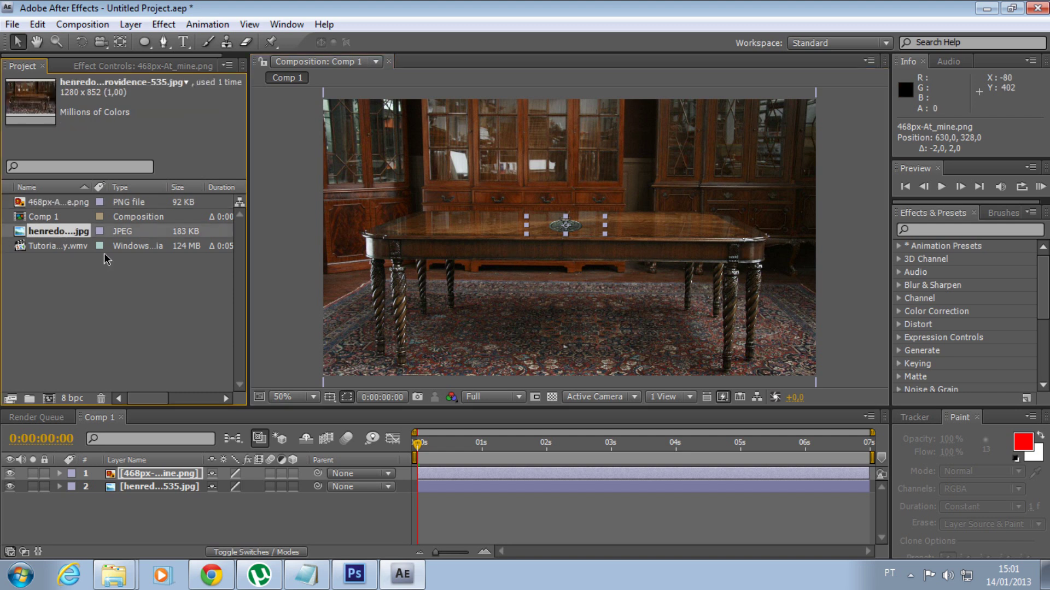
drag(71, 236, 130, 469)
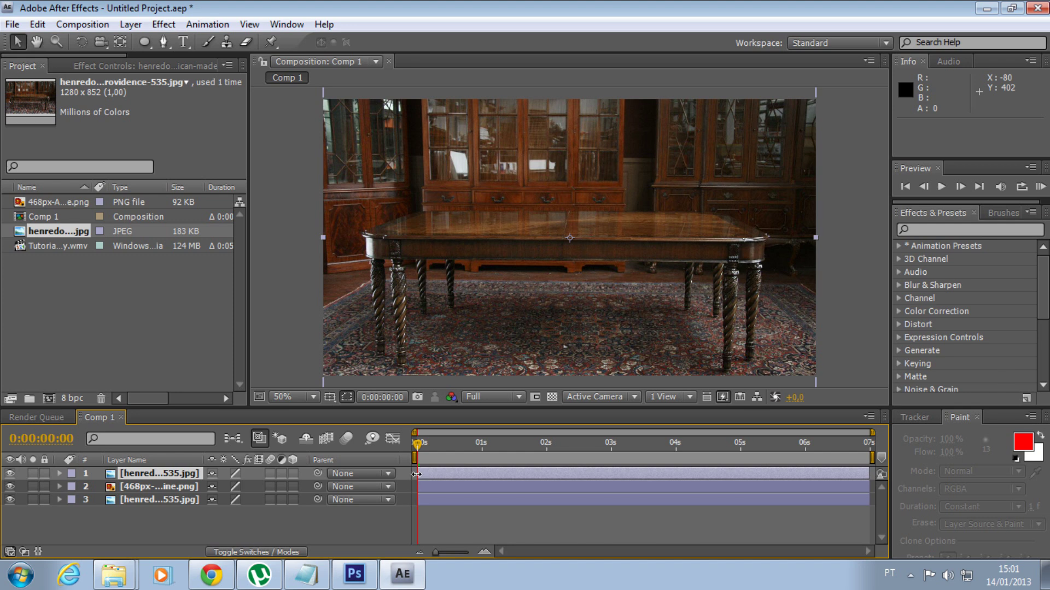
Step: Replace the extra dining-room photo layer with the chroma-key tutorial video
click(164, 475)
key(Delete)
drag(68, 240, 143, 471)
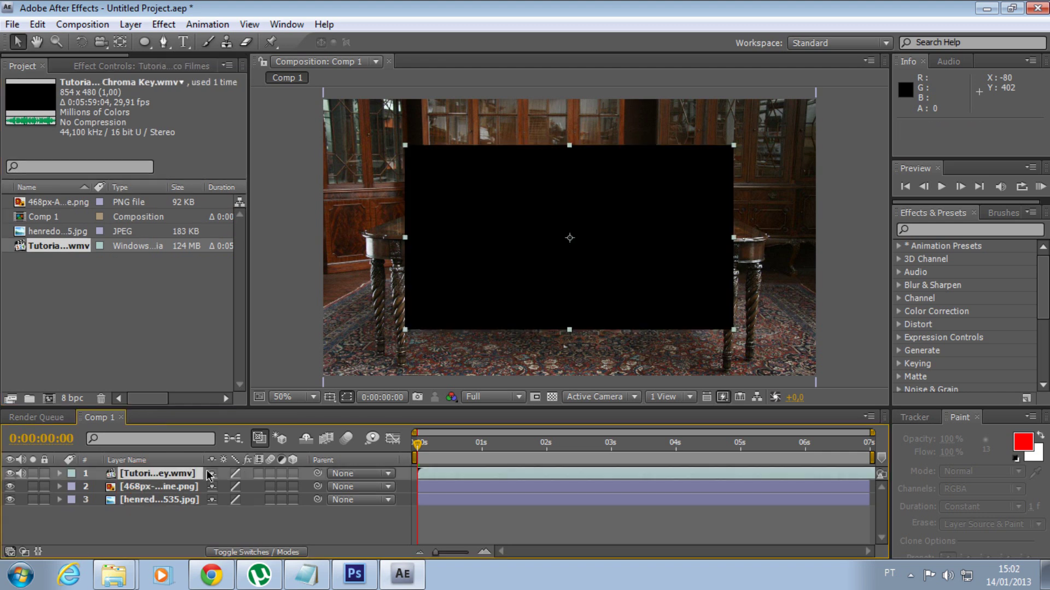
Step: Move the video's in point to the green-screen shot and set the time to 0:00:01:22
drag(481, 438, 732, 443)
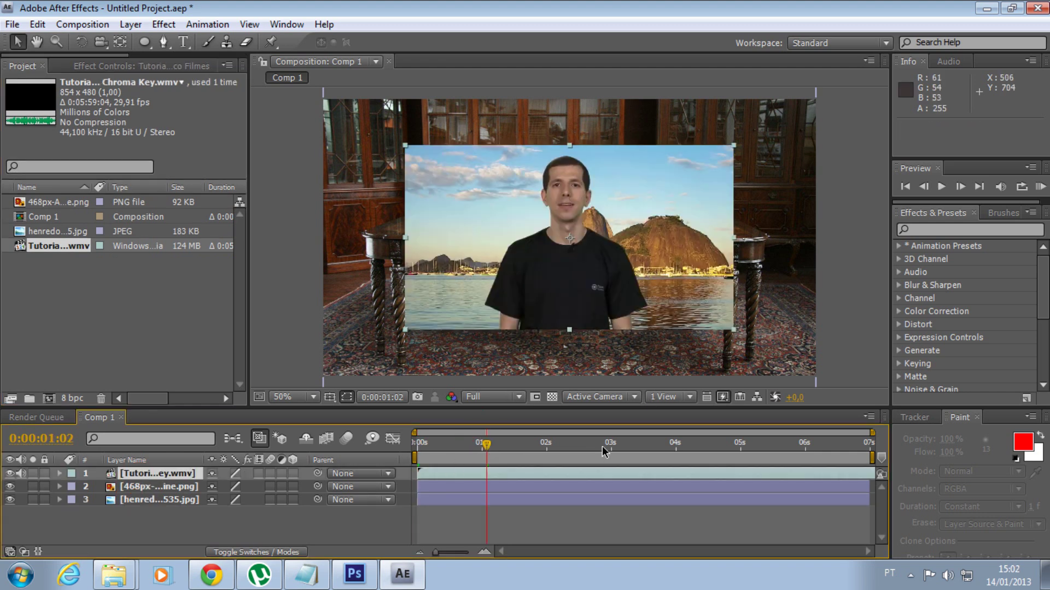
drag(517, 444, 477, 445)
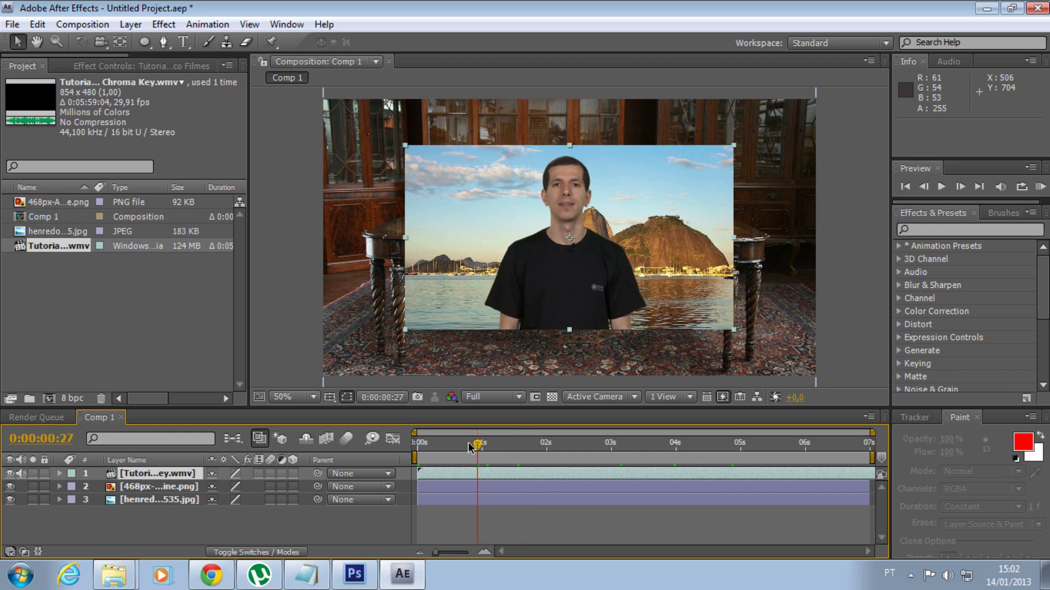
mouse_move(418, 473)
mouse_down()
mouse_move(855, 468)
mouse_move(422, 472)
mouse_up()
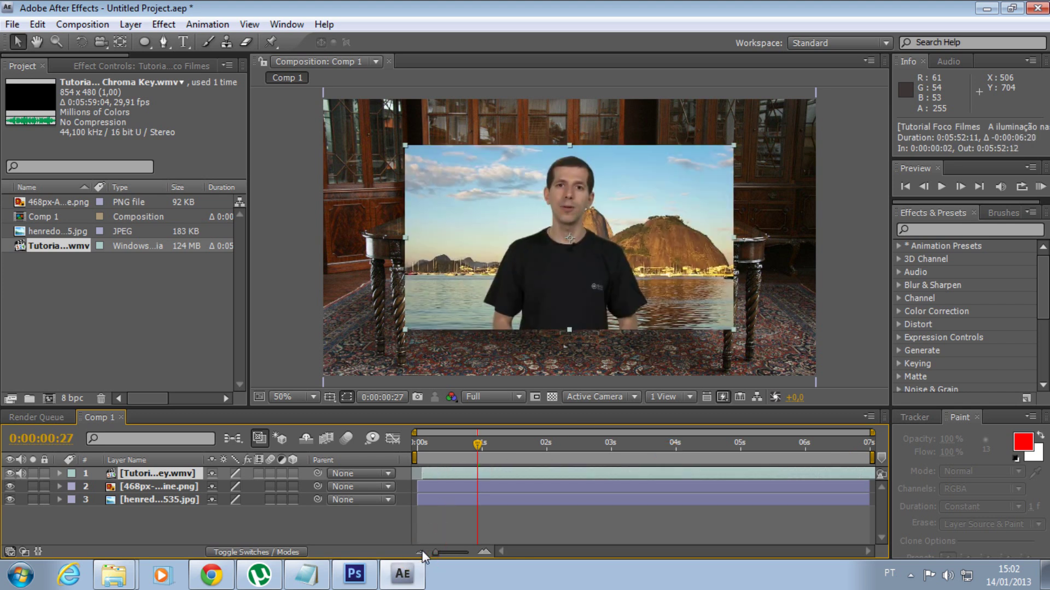
mouse_move(550, 440)
mouse_down()
mouse_move(859, 448)
mouse_move(602, 449)
mouse_up()
drag(532, 443, 500, 443)
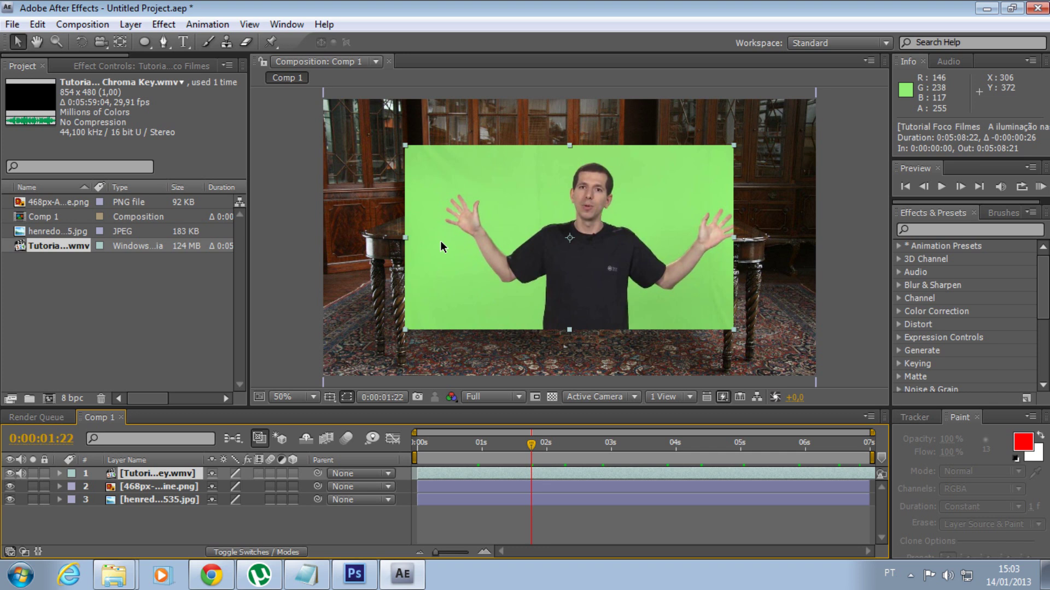
Step: Apply Keying > Color Range to the video and sample the green backdrop with the eyedropper
click(161, 24)
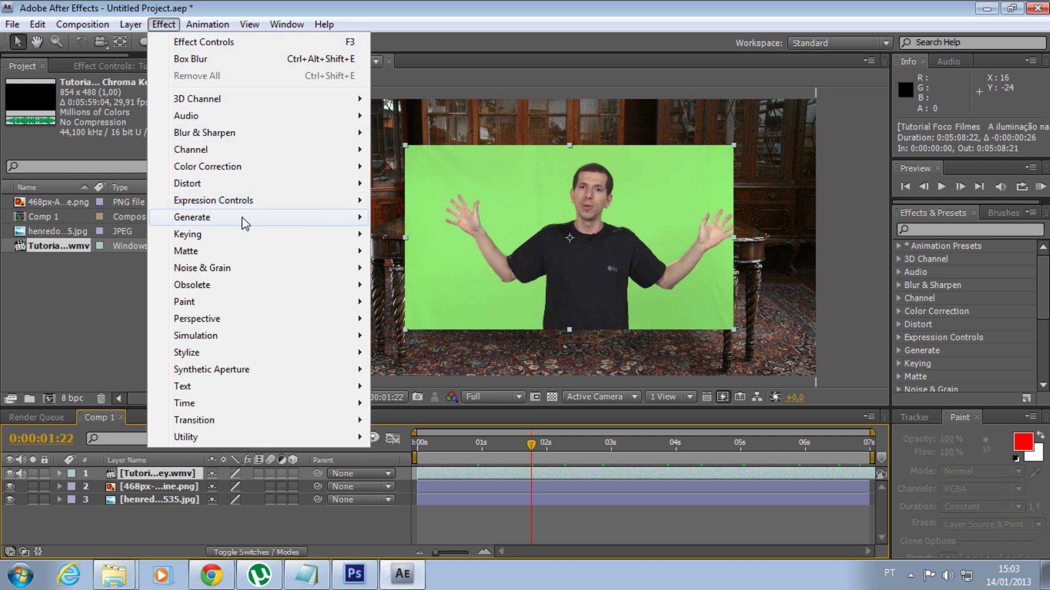
mouse_move(241, 244)
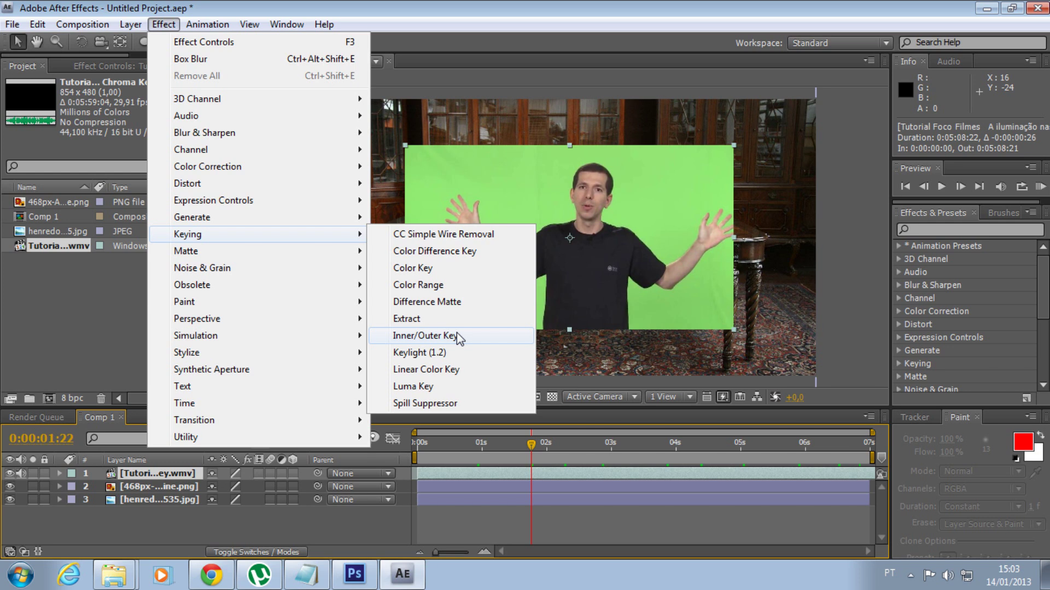
click(447, 284)
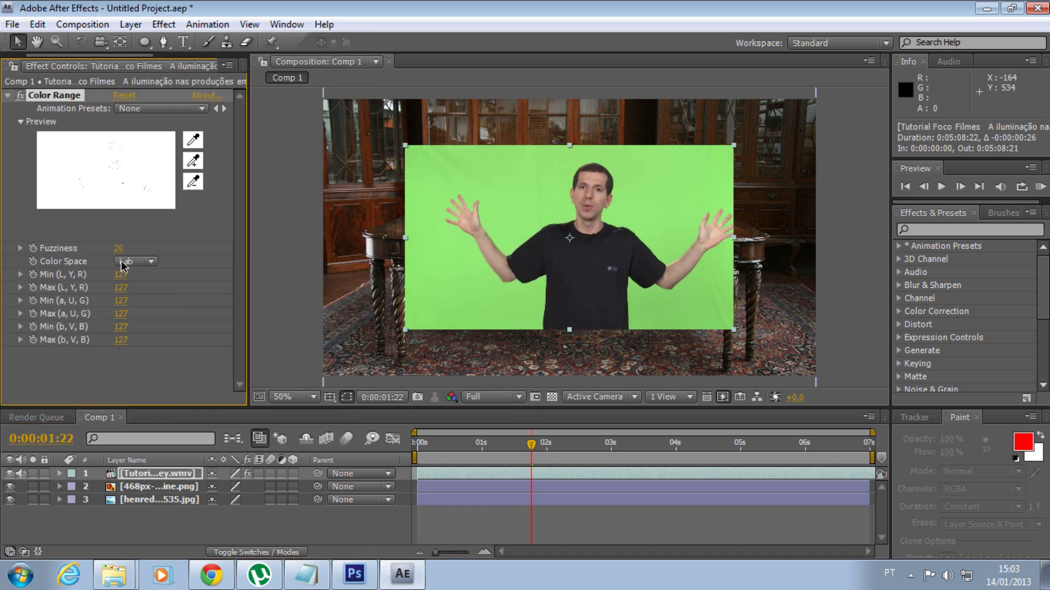
mouse_move(121, 250)
mouse_down()
mouse_move(175, 241)
mouse_move(97, 246)
mouse_up()
click(205, 143)
click(448, 166)
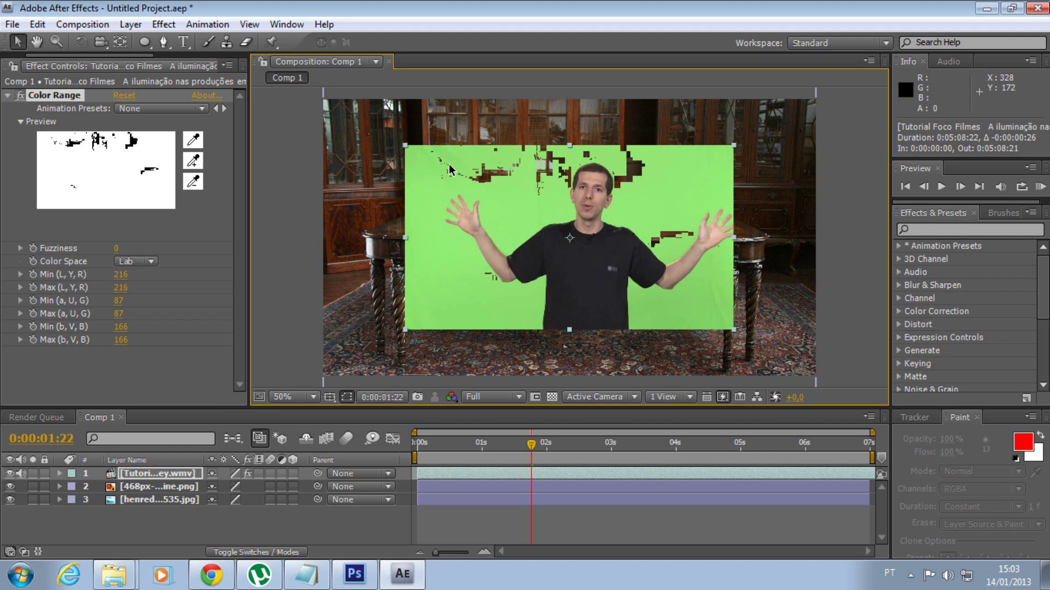
Step: Refine the Color Range matte: Fuzziness 43 and adjusted Min and Max (a, U, G) values
click(142, 243)
drag(114, 249, 175, 250)
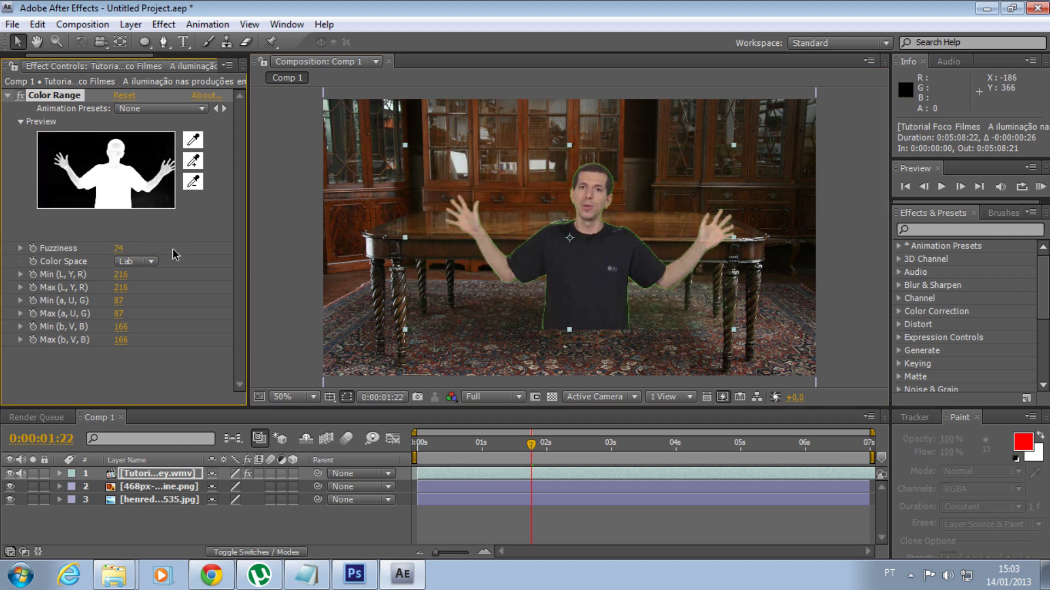
scroll(686, 318, up, 2)
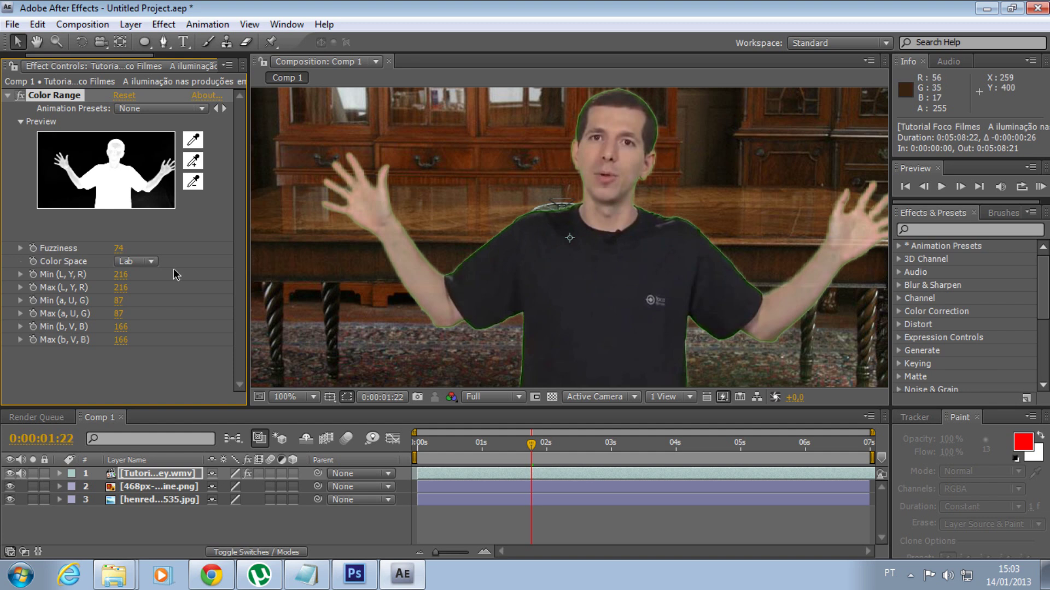
click(121, 275)
mouse_move(121, 275)
mouse_down()
mouse_move(71, 274)
mouse_move(206, 277)
mouse_up()
drag(118, 249, 93, 250)
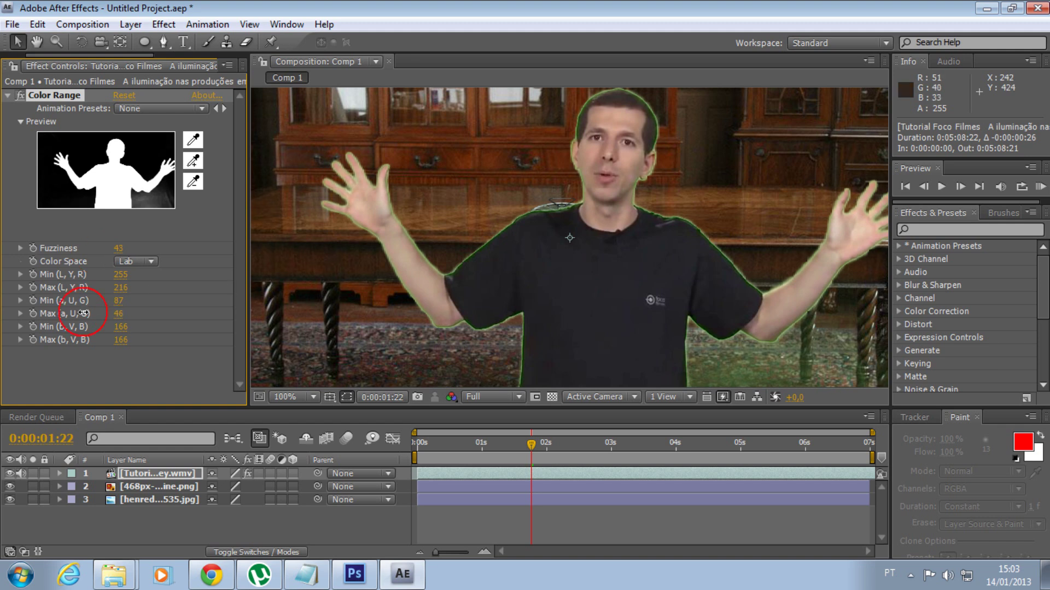
drag(82, 313, 42, 310)
mouse_move(119, 302)
mouse_down()
mouse_move(135, 299)
mouse_move(99, 288)
mouse_move(109, 288)
mouse_up()
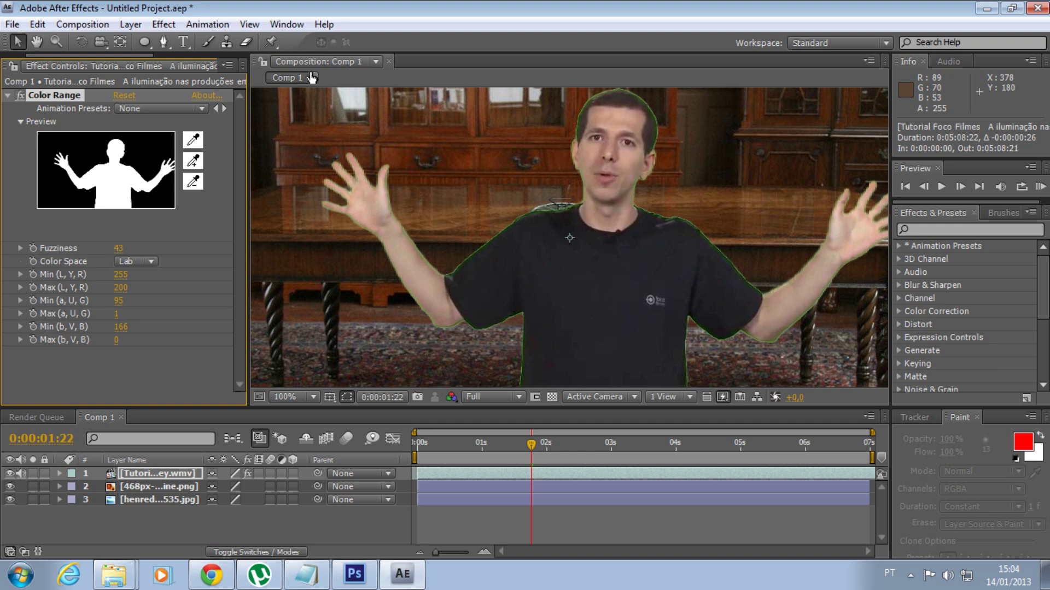
Step: Add a Color Key to the presenter clip with the green backdrop as its Key Color
click(167, 25)
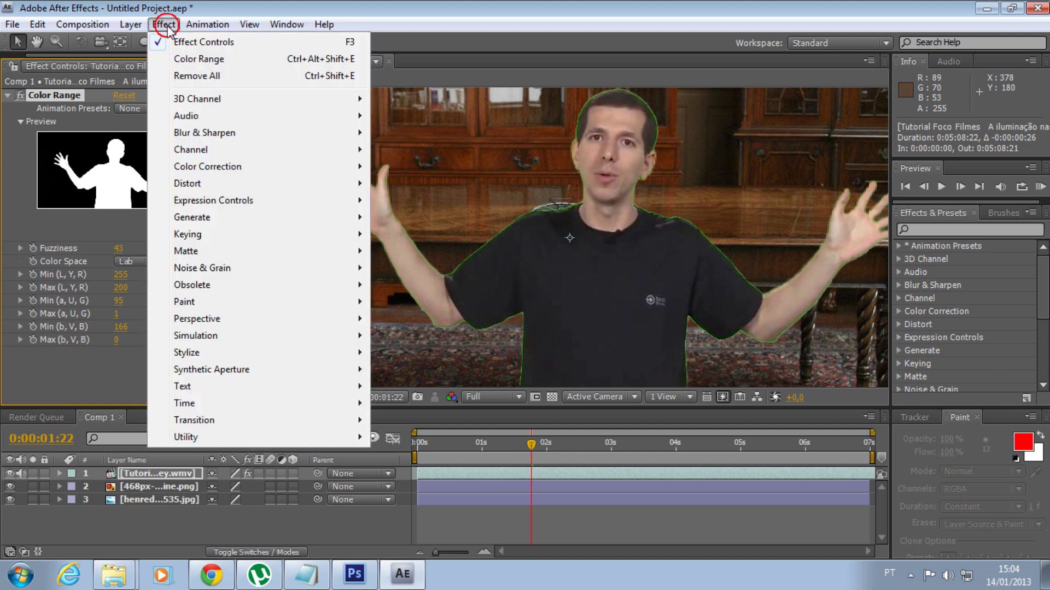
mouse_move(200, 234)
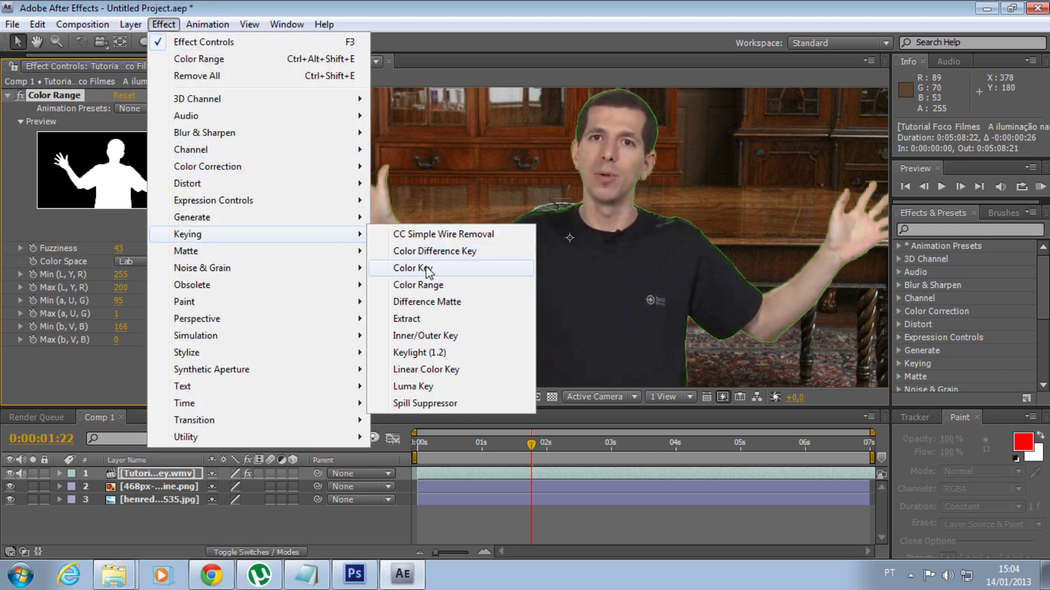
click(425, 268)
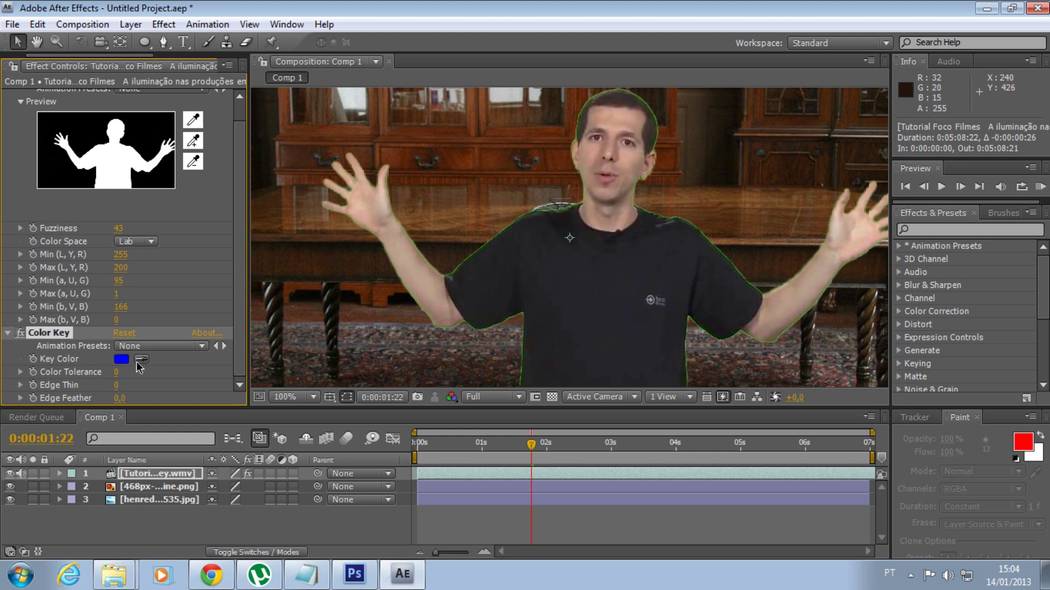
click(123, 360)
click(422, 211)
scroll(240, 124, up, 1)
click(21, 97)
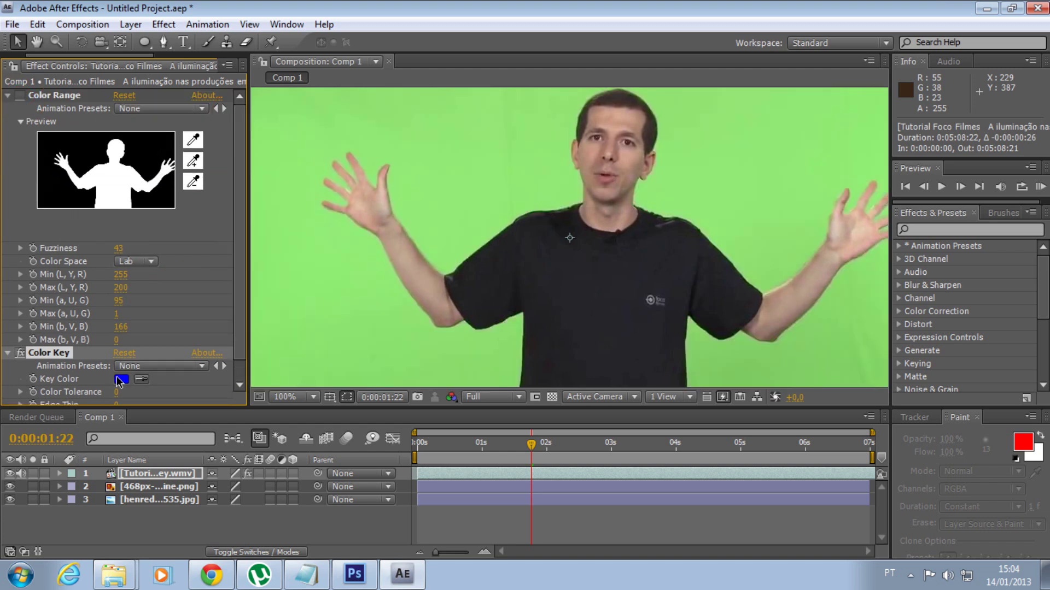
click(119, 379)
click(423, 165)
click(141, 379)
click(335, 229)
click(21, 96)
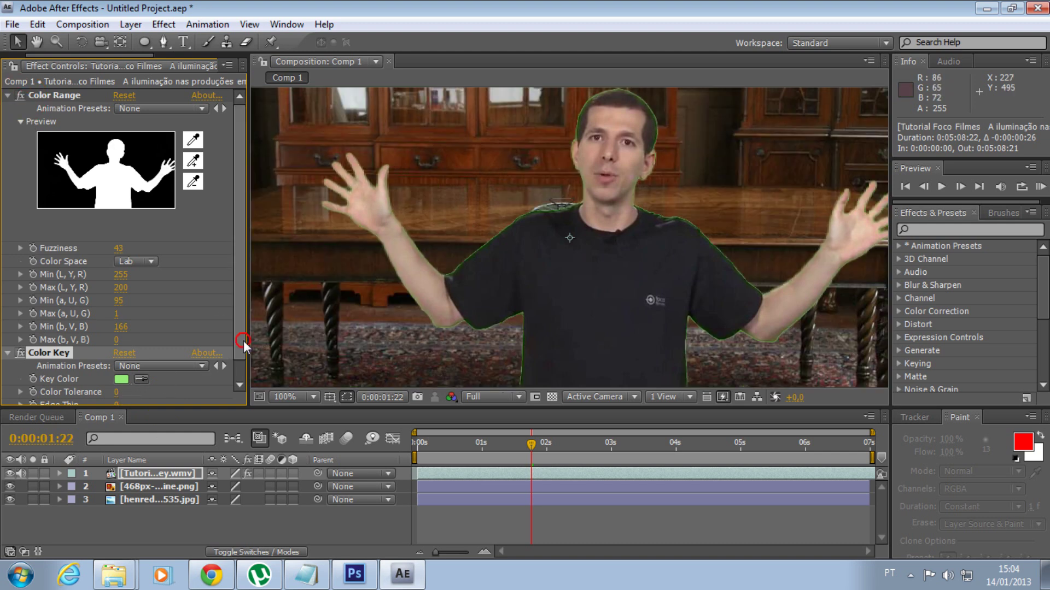
Step: Set Color Tolerance 60, Edge Thin 0, Edge Feather 6.9, and nudge the presenter up-left
scroll(229, 355, down, 1)
mouse_move(116, 372)
mouse_down()
mouse_move(194, 371)
mouse_move(123, 385)
mouse_up()
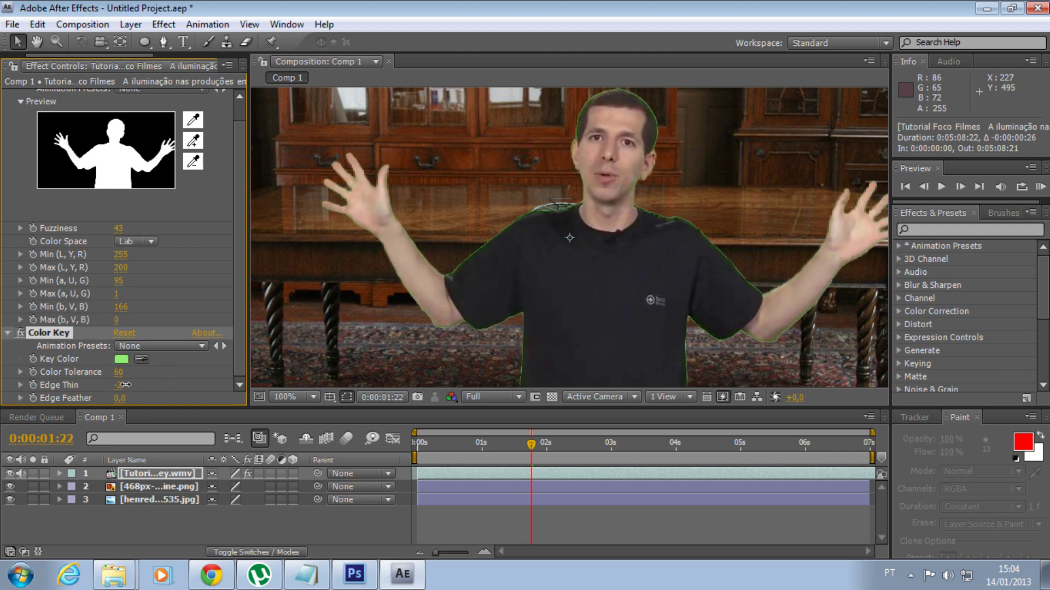
mouse_move(125, 385)
mouse_down()
mouse_move(139, 400)
mouse_move(254, 396)
mouse_move(91, 401)
mouse_move(121, 386)
mouse_up()
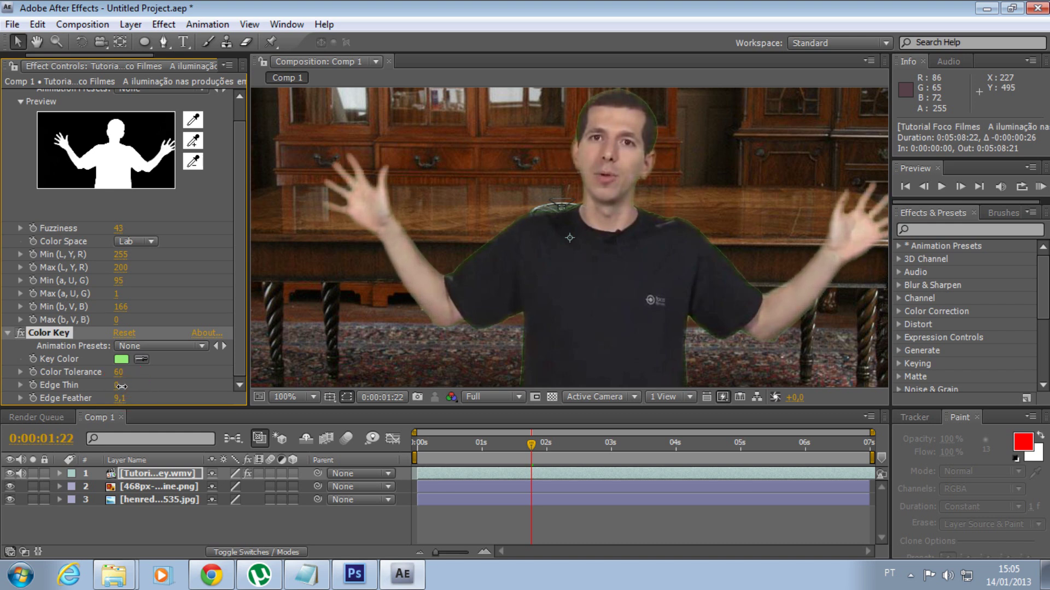
drag(111, 407, 102, 398)
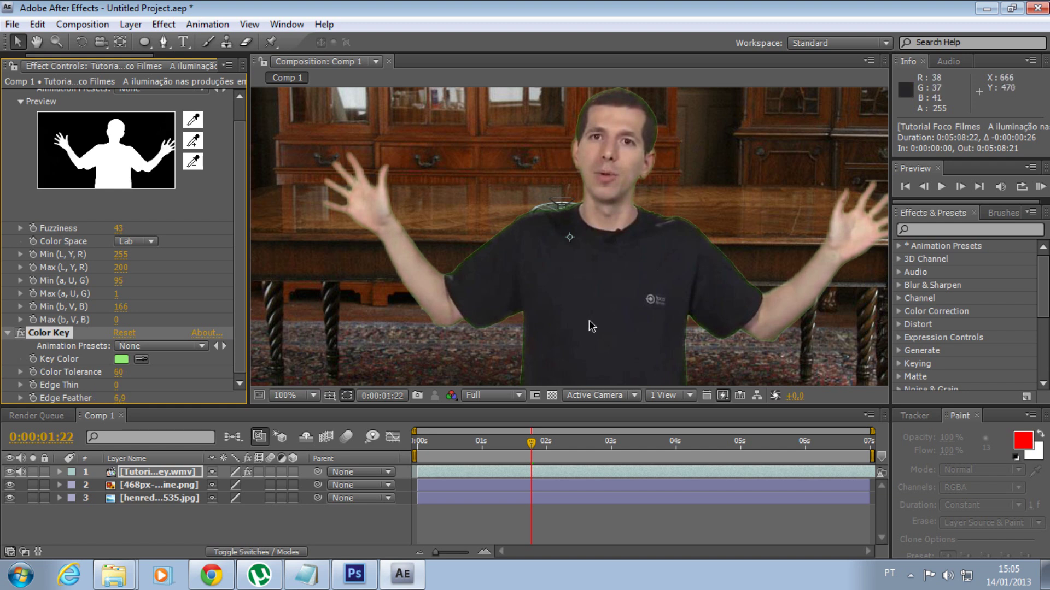
drag(592, 327, 573, 315)
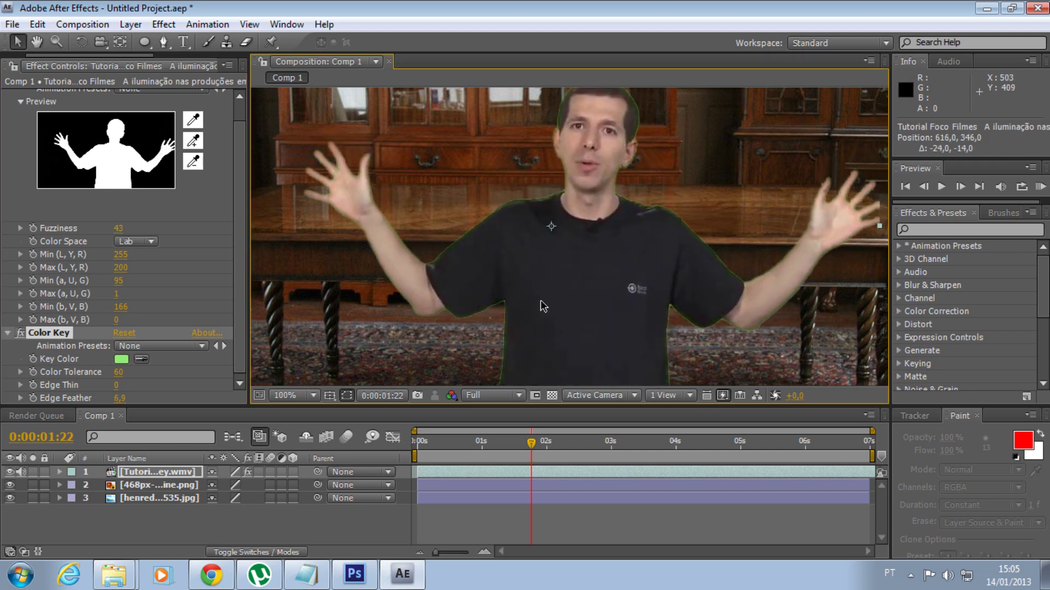
click(8, 334)
click(7, 96)
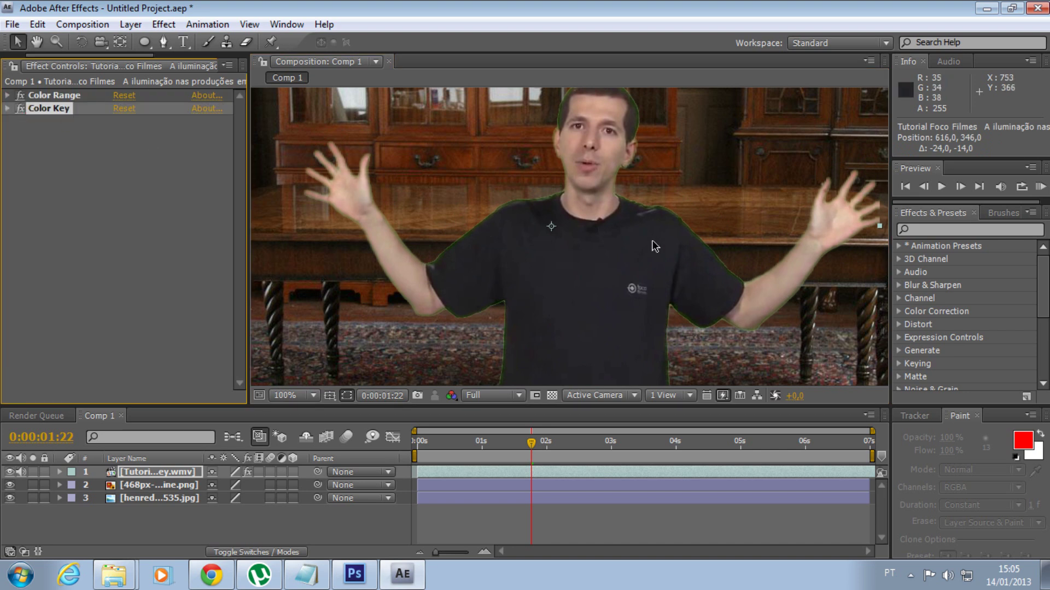
Step: Scale the presenter down small and move him up in front of the glass cabinet
key(alt+KP_Subtract)
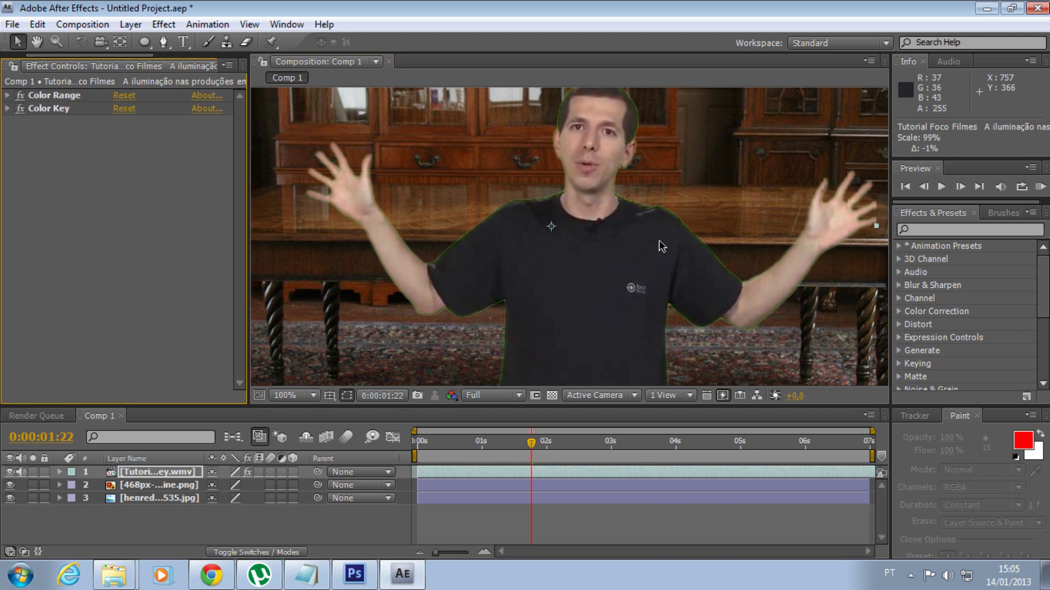
key(alt+KP_Add)
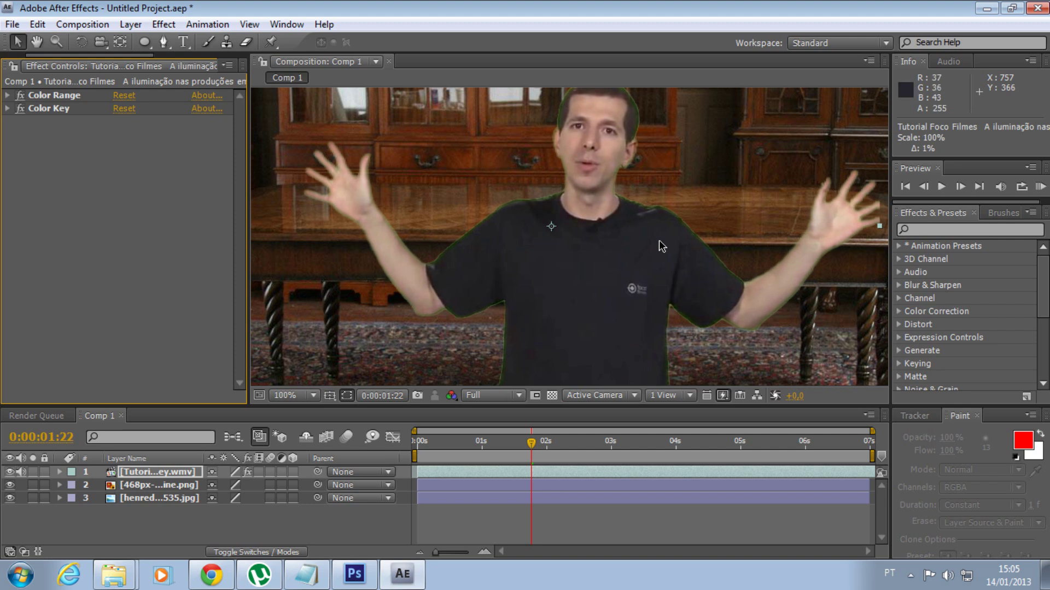
key(period)
key(period)
key(period)
key(comma)
key(comma)
key(comma)
key(period)
key(period)
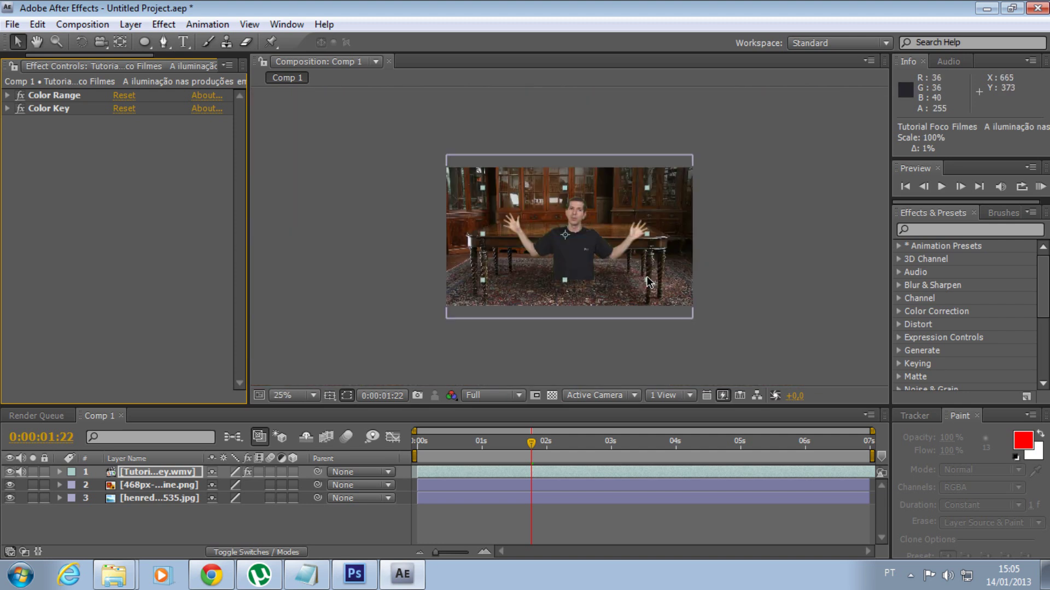
key(period)
key(period)
mouse_move(724, 139)
mouse_down()
mouse_move(563, 185)
mouse_move(735, 169)
mouse_move(696, 120)
mouse_move(599, 182)
mouse_move(610, 188)
mouse_up()
mouse_move(576, 243)
mouse_down()
mouse_move(578, 171)
mouse_move(584, 191)
mouse_up()
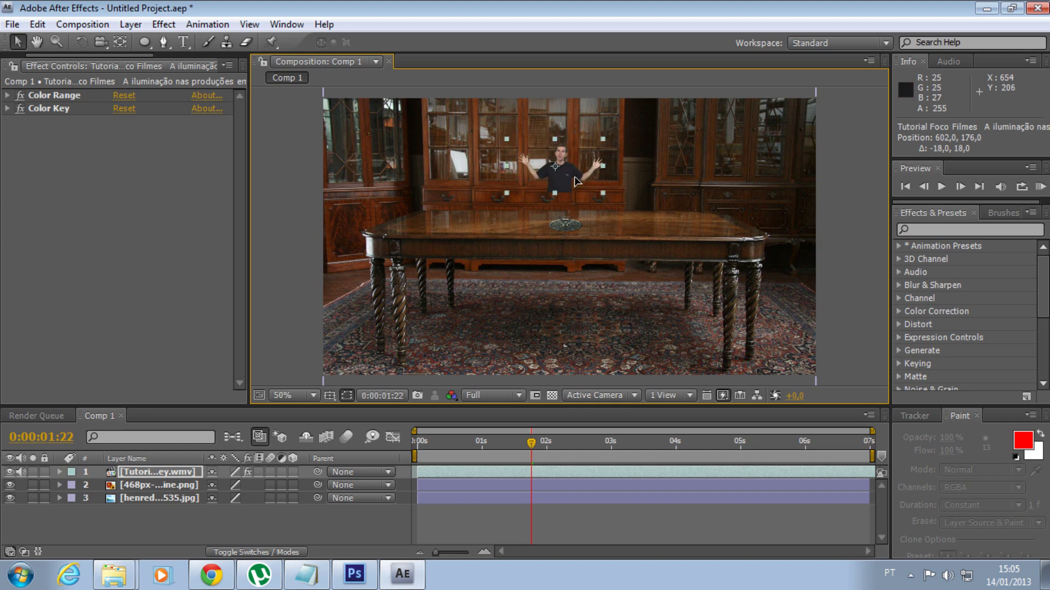
Step: Zoom and pan around the table to check the small presenter's placement
scroll(671, 231, up, 6)
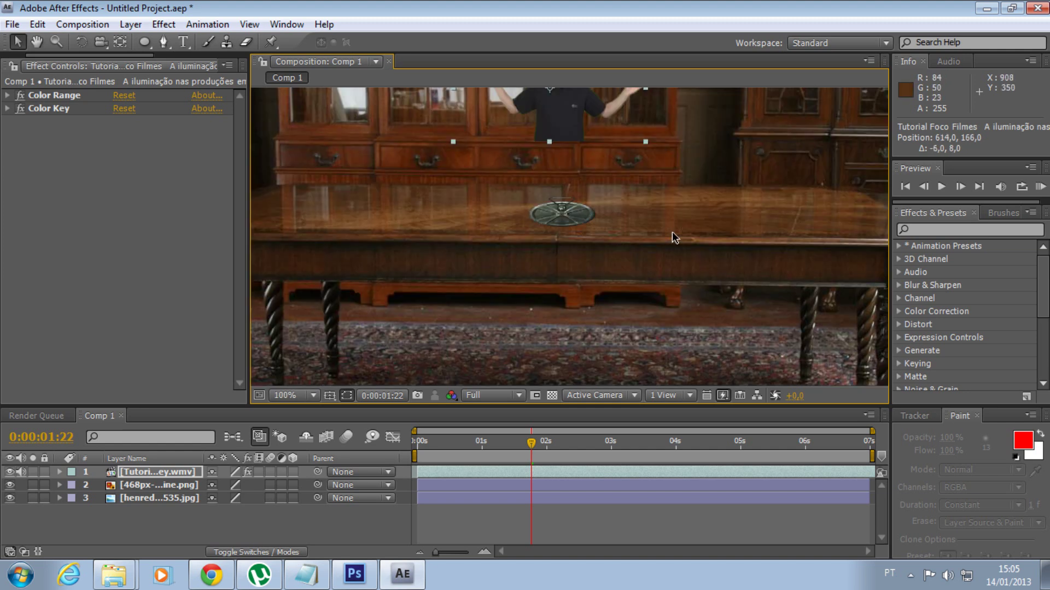
drag(709, 269, 697, 407)
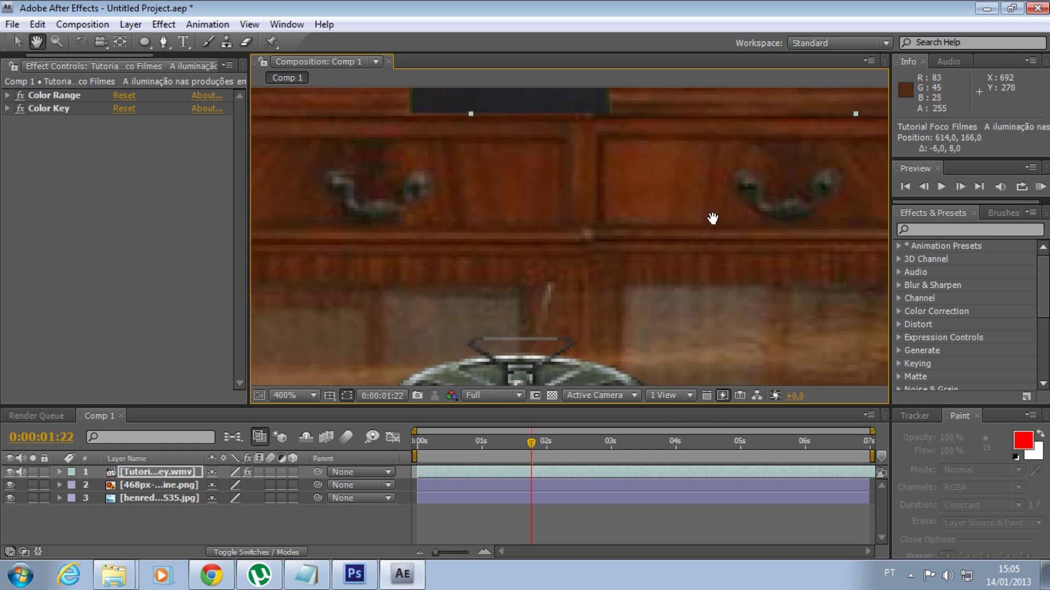
scroll(710, 217, down, 1)
key(v)
scroll(695, 215, down, 1)
drag(695, 215, 682, 295)
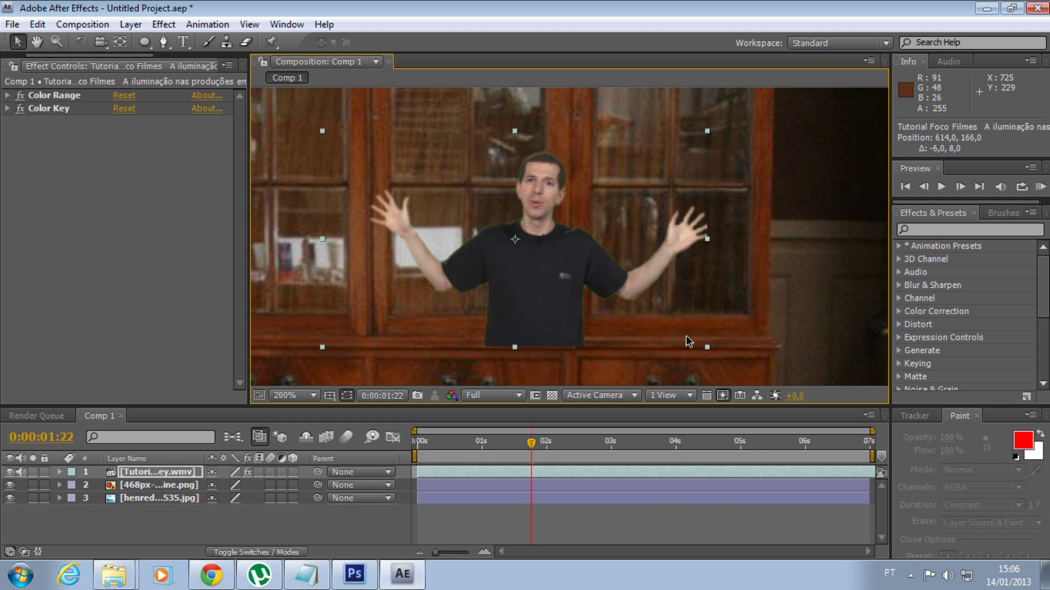
Step: Apply CC Toner to the keyed presenter and set its Highlights colour to white
click(162, 24)
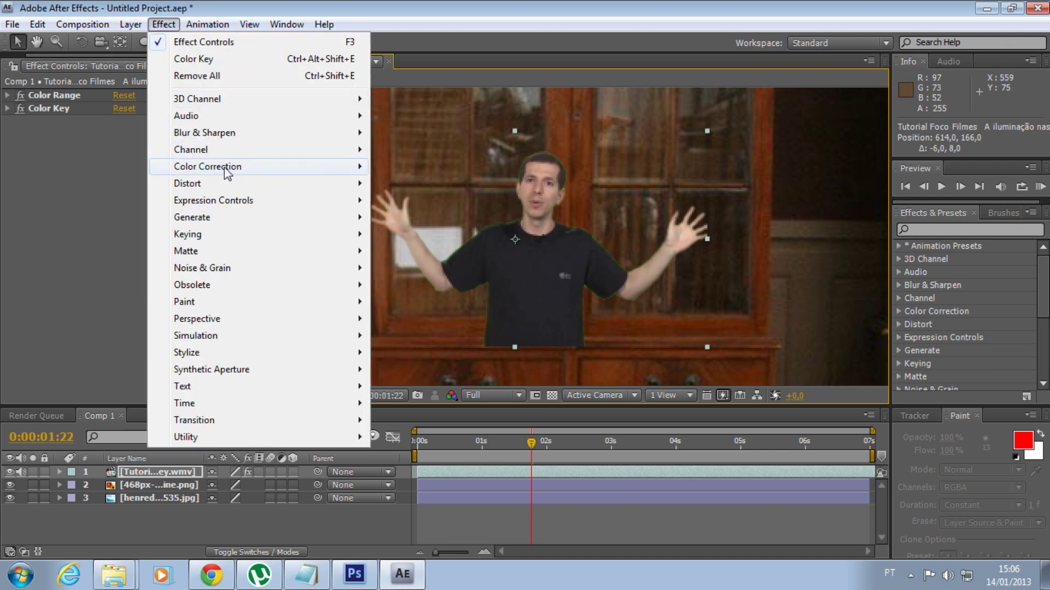
mouse_move(226, 167)
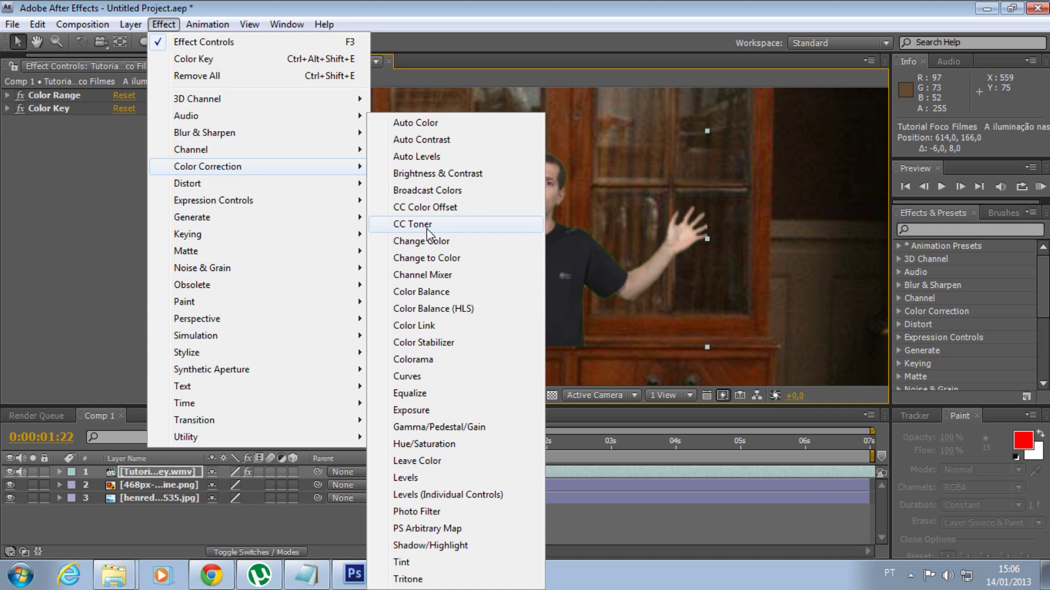
click(426, 225)
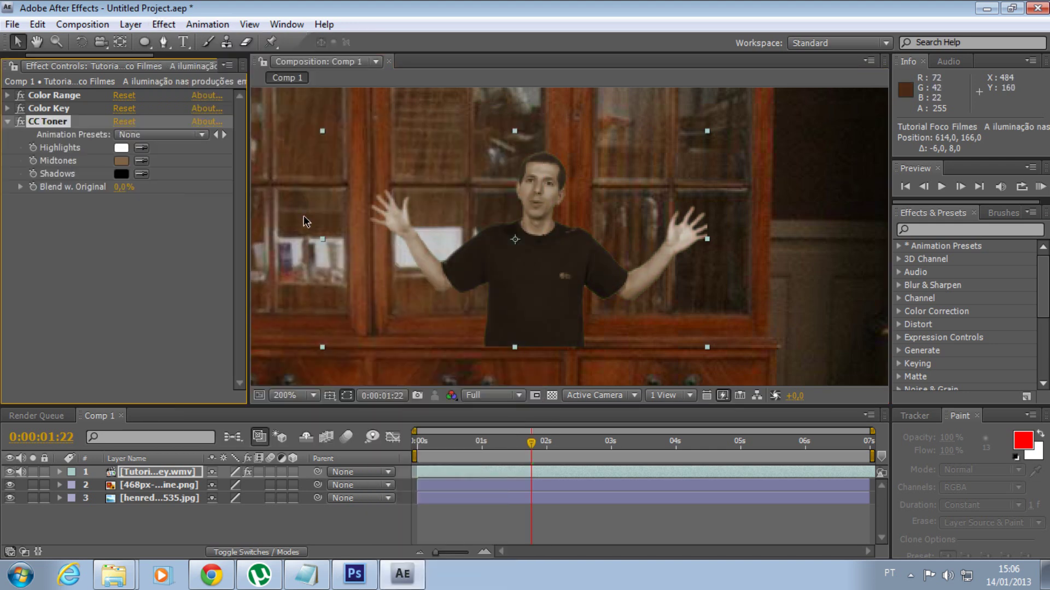
click(121, 148)
click(389, 188)
Step: Change the CC Toner Midtones from brown to a saturated bright green
click(121, 159)
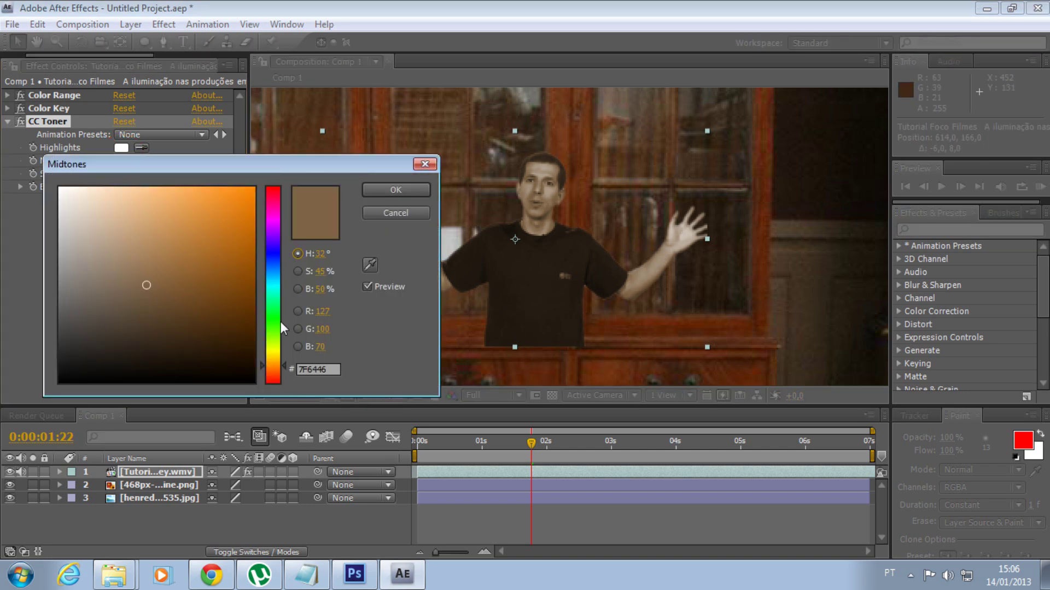
drag(276, 328, 276, 321)
drag(250, 233, 285, 245)
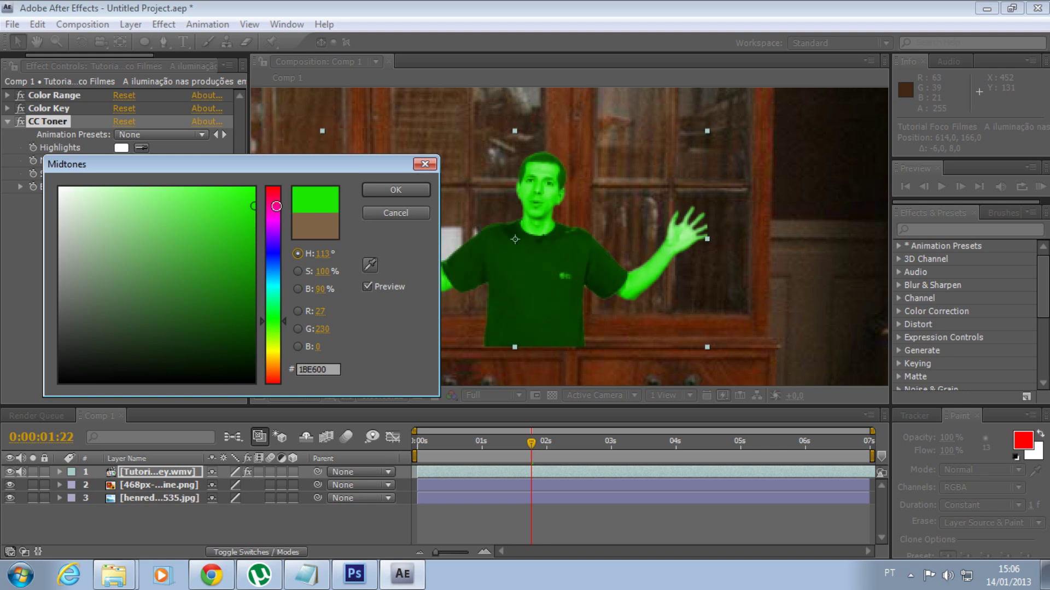
click(396, 190)
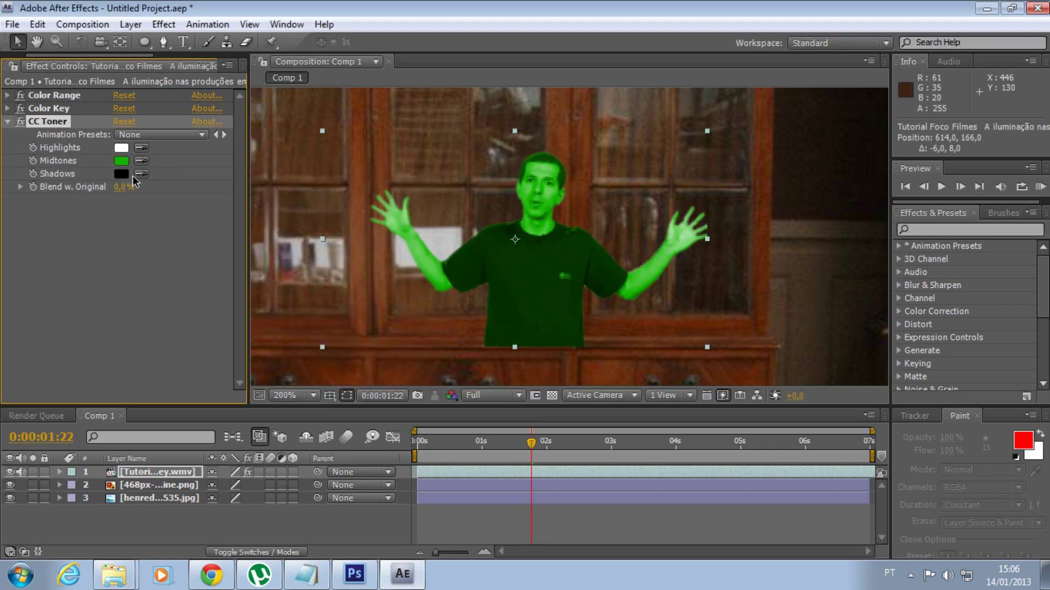
click(501, 444)
Step: Preview frames between 0:00:01:27 and 3 seconds, collapse CC Toner, and zoom out to 100%
click(584, 443)
click(668, 444)
click(724, 444)
click(661, 443)
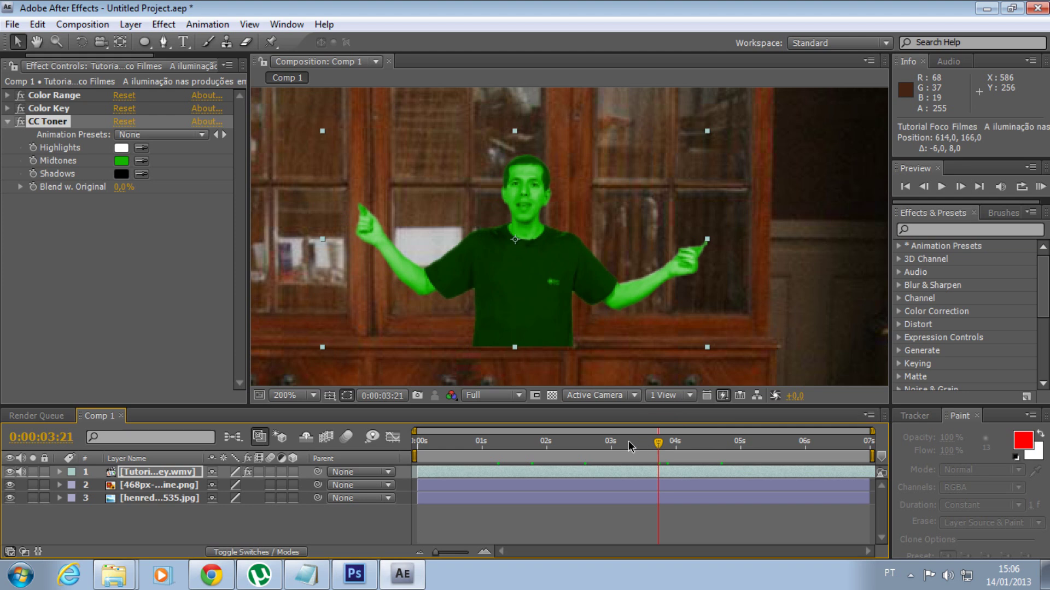
click(603, 453)
click(612, 451)
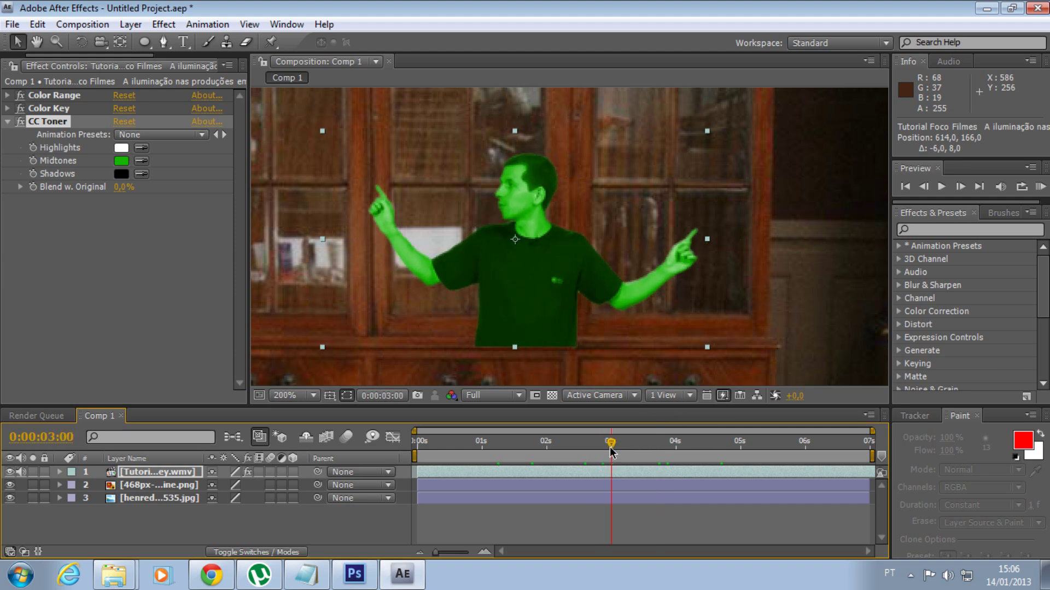
click(597, 452)
click(562, 444)
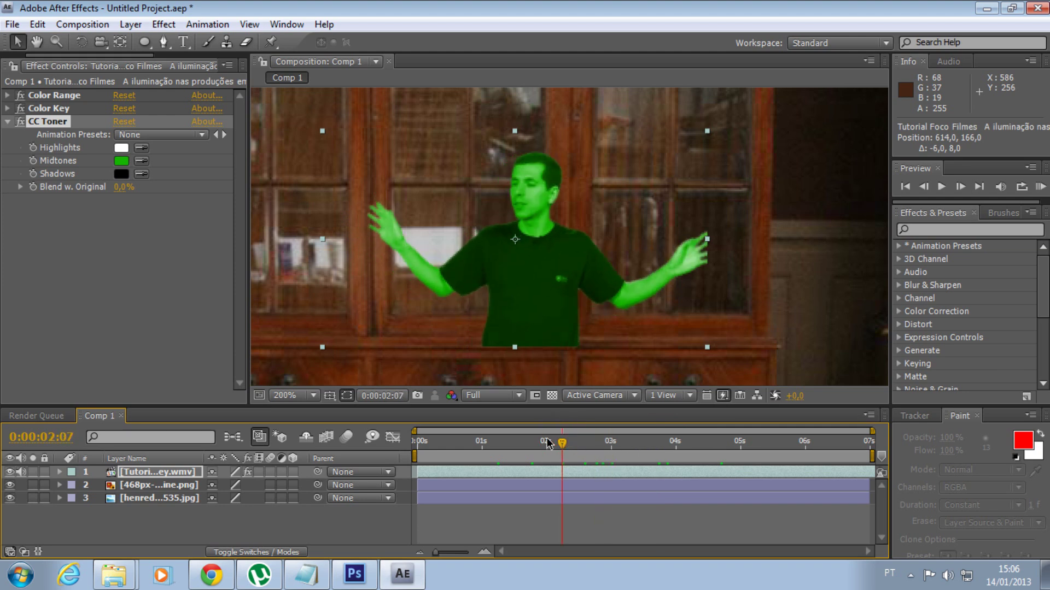
click(542, 443)
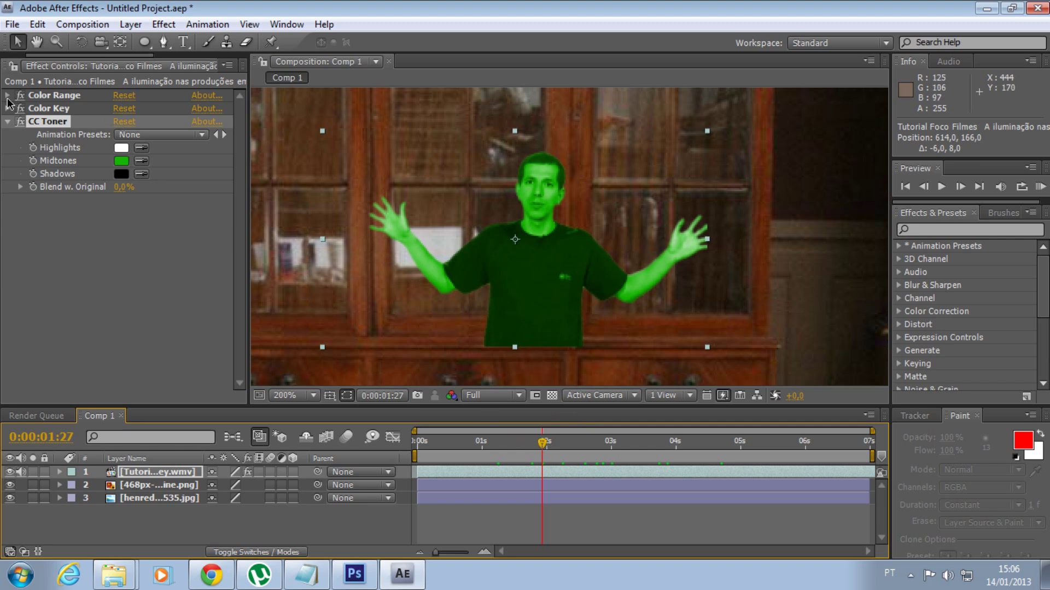
click(7, 121)
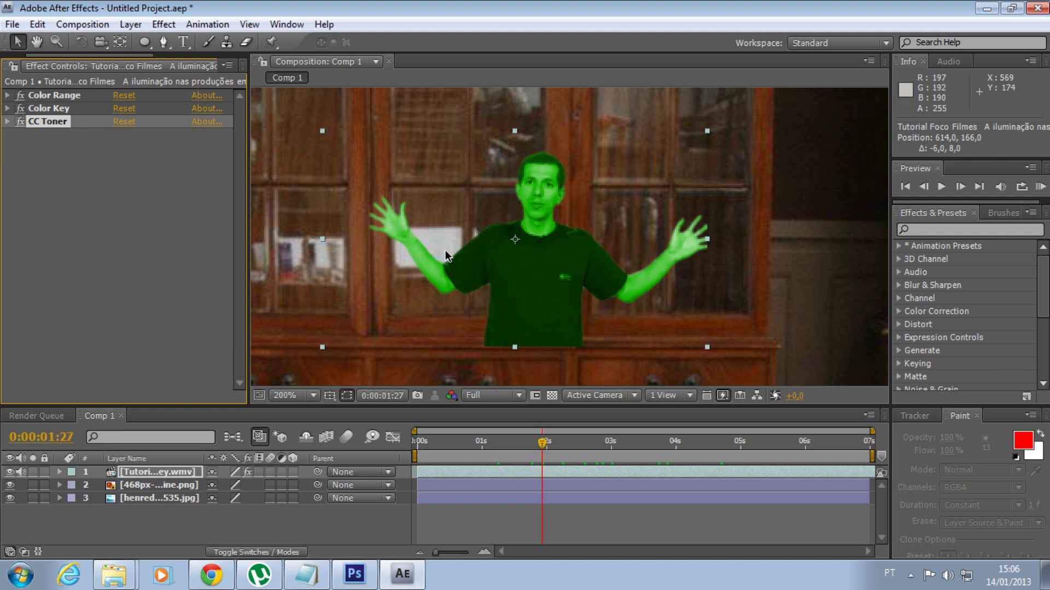
key(comma)
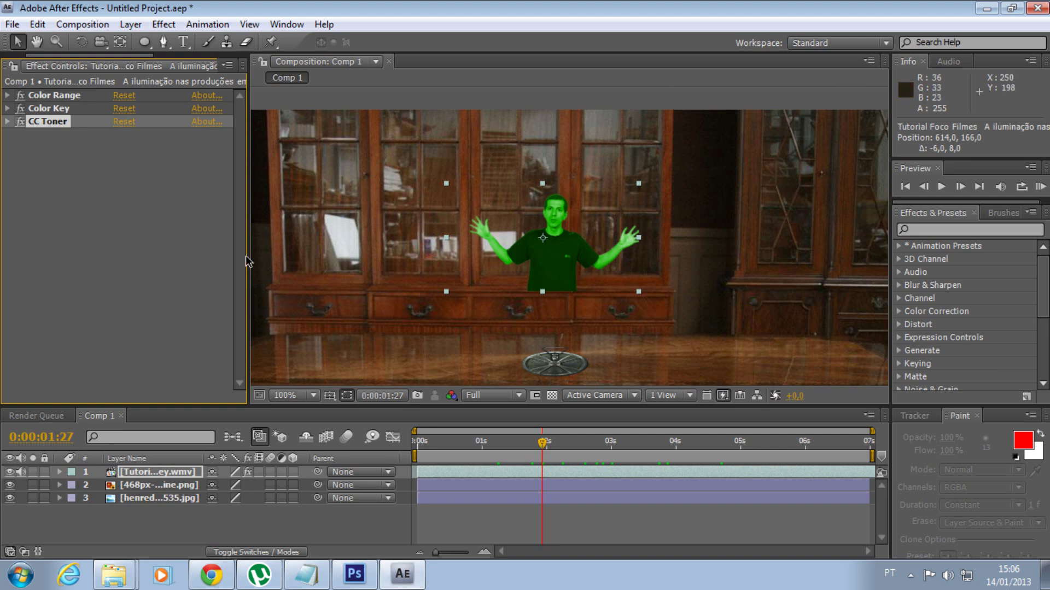
Step: Select the top presenter layer and paste a duplicate copy of it
right_click(172, 471)
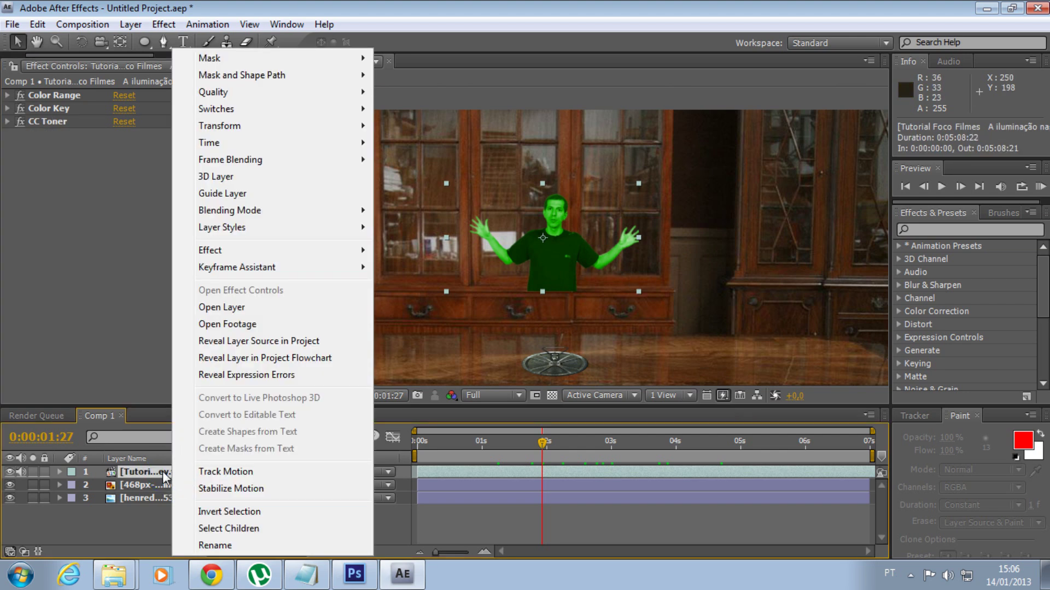
click(156, 470)
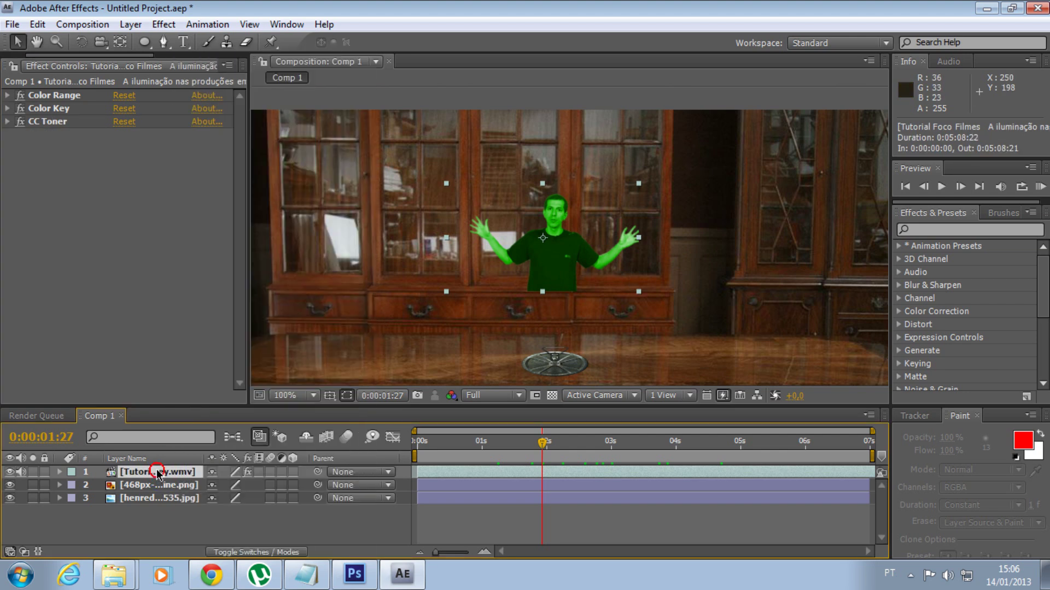
click(151, 479)
click(155, 472)
key(ctrl+v)
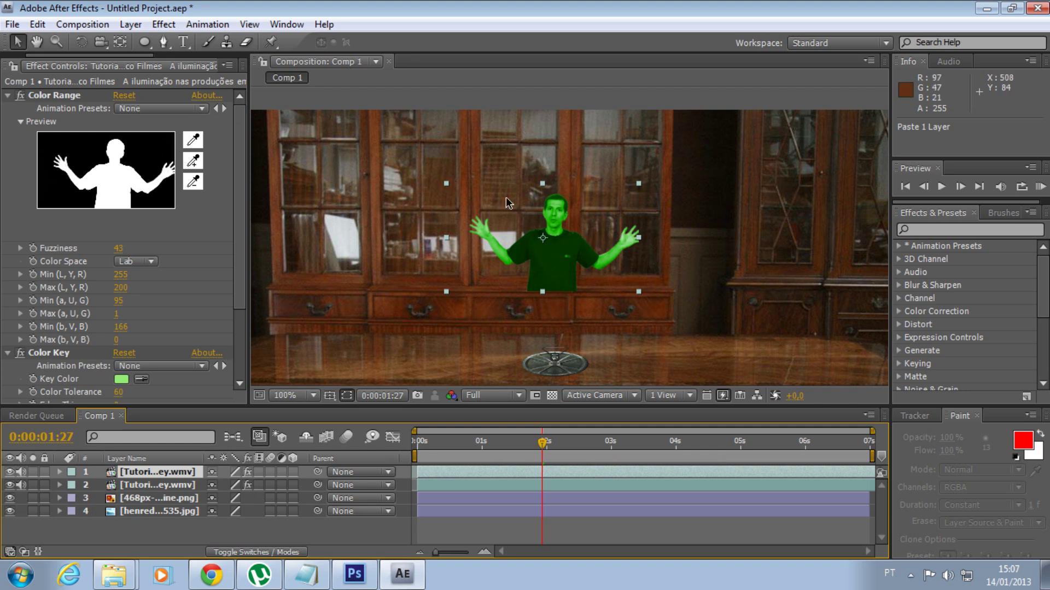
Step: Test-shift the top copy sideways to reveal the duplicate, then undo the move
drag(542, 444, 566, 444)
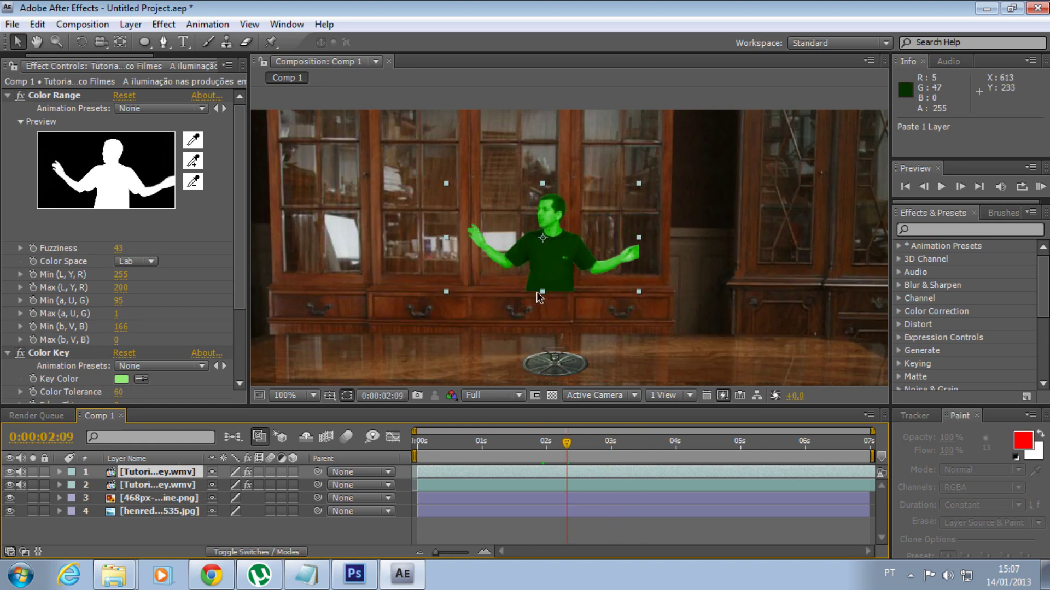
drag(537, 284, 578, 282)
drag(566, 444, 546, 444)
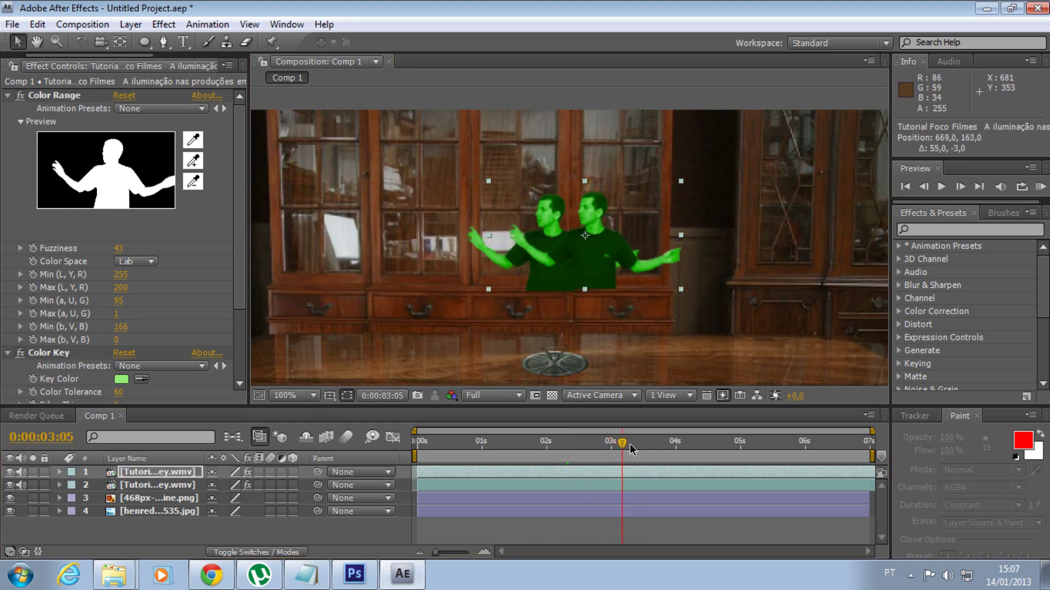
key(ctrl+z)
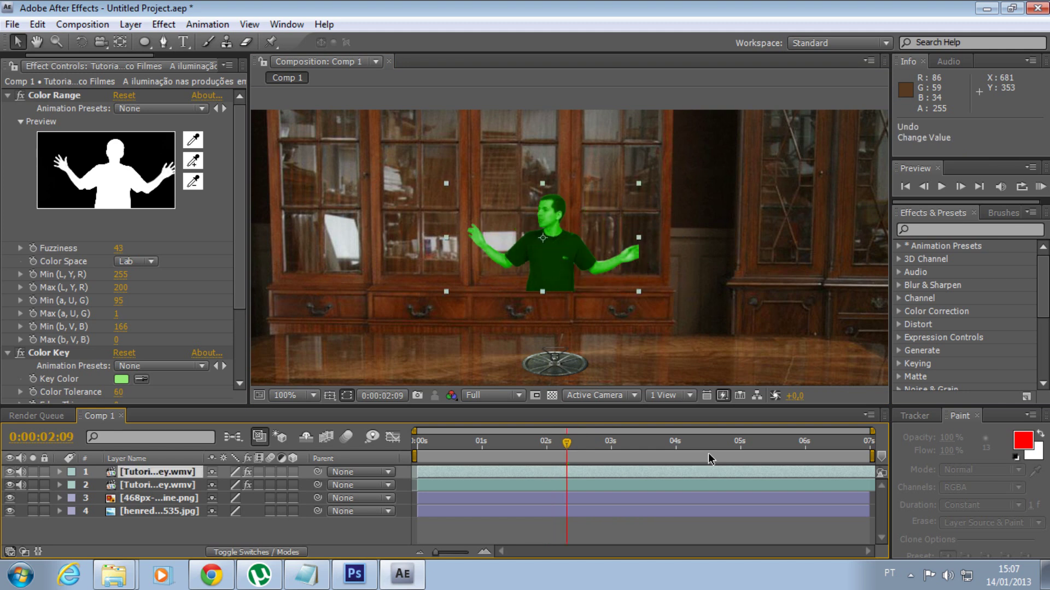
Step: Collapse Color Range, CC Toner and Color Key, and select the second presenter layer
click(8, 96)
click(7, 187)
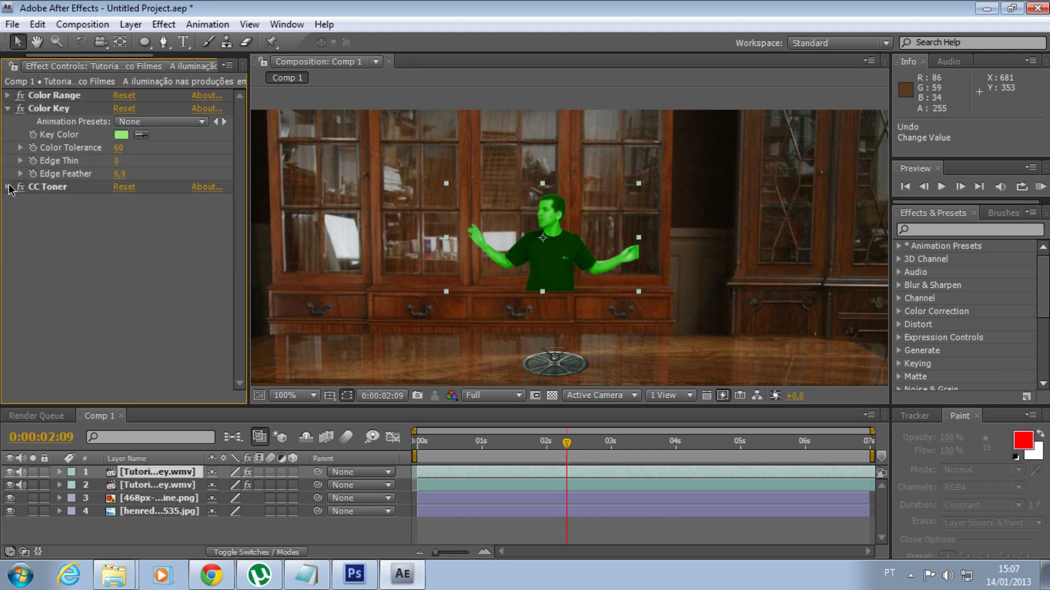
click(8, 109)
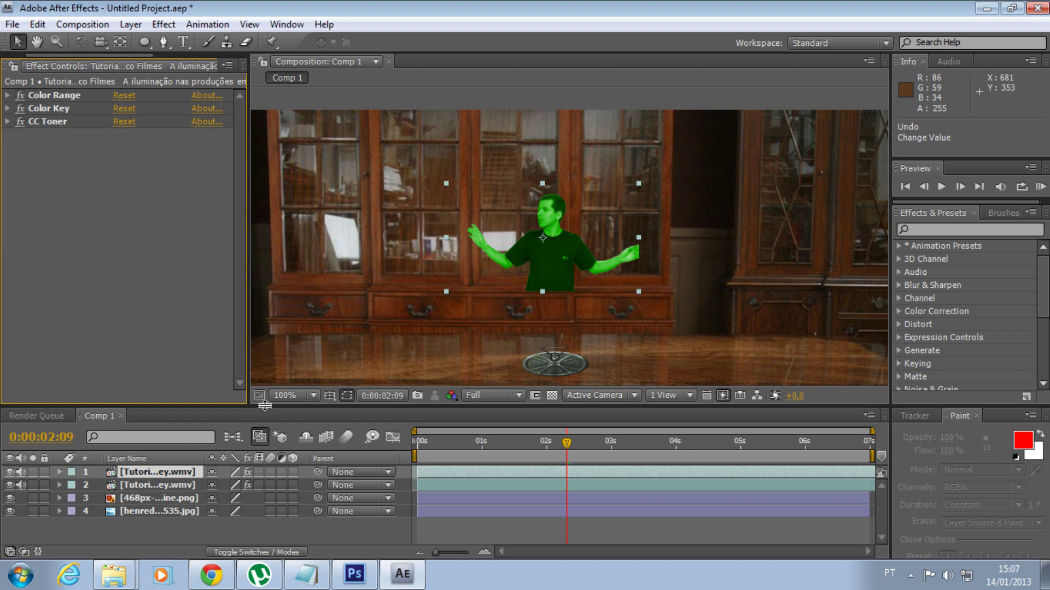
click(164, 485)
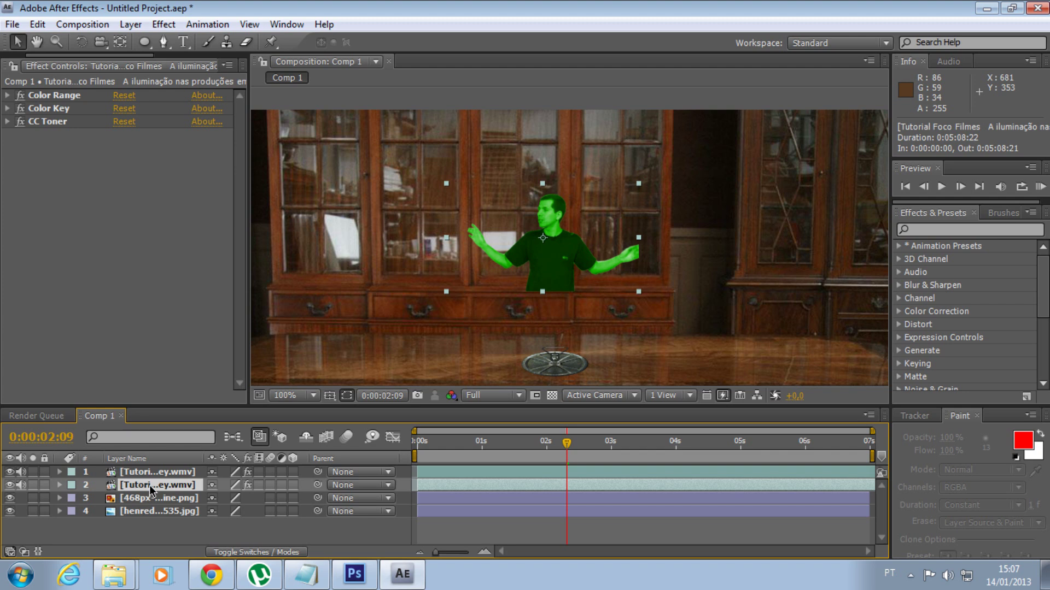
Step: Add a Box Blur to the second presenter copy with Blur Radius 70 and Vertical dimensions
click(157, 29)
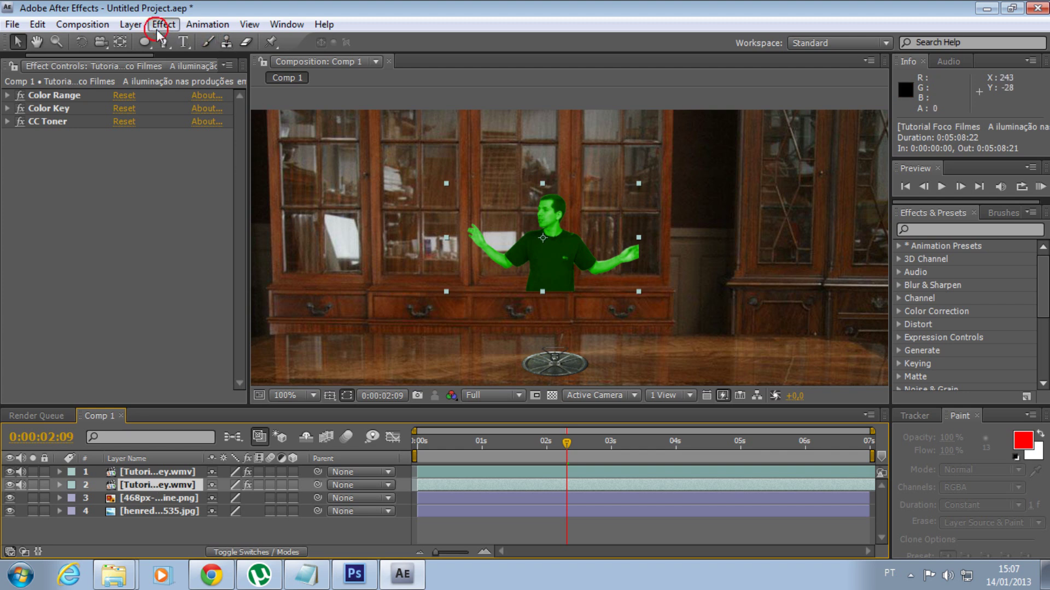
mouse_move(222, 138)
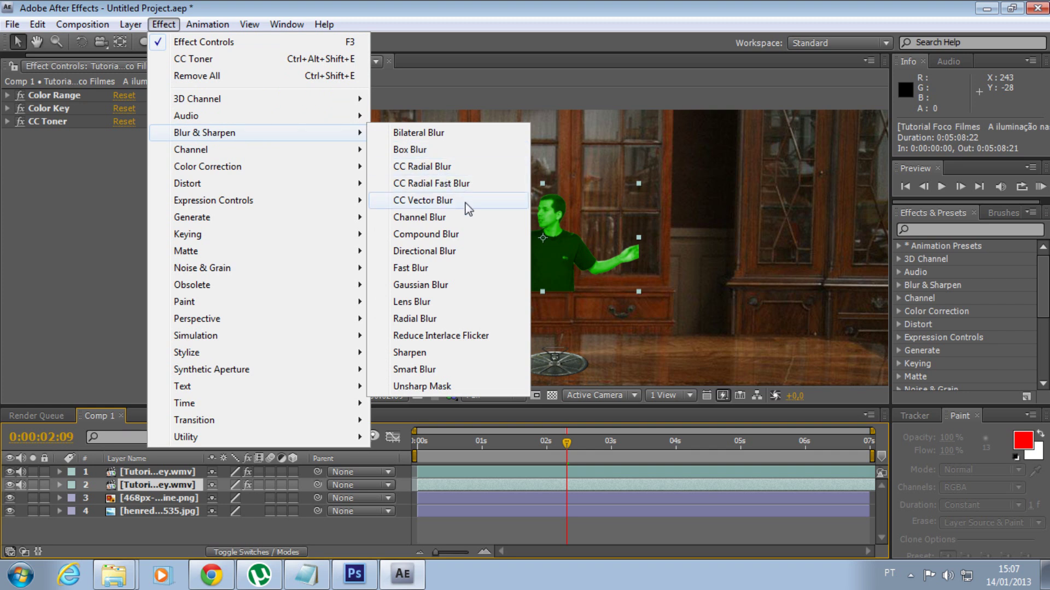
click(442, 152)
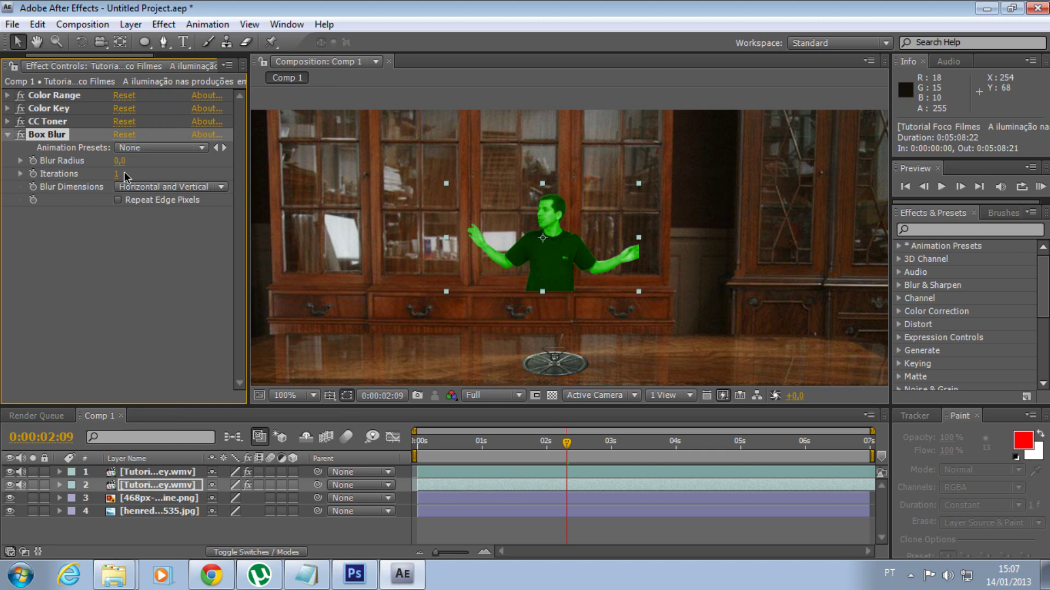
drag(120, 160, 147, 161)
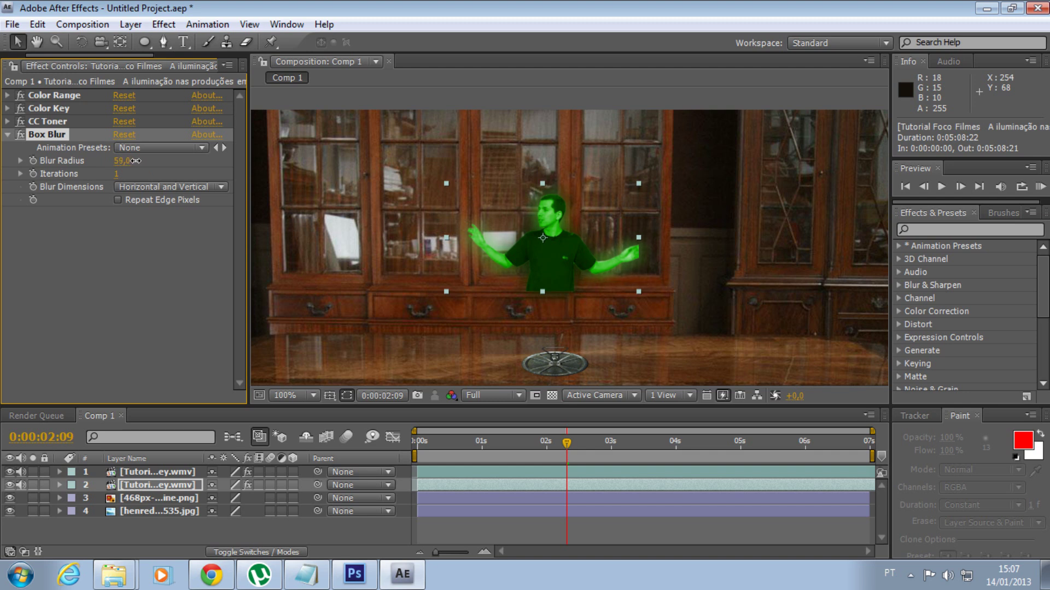
click(218, 187)
click(212, 223)
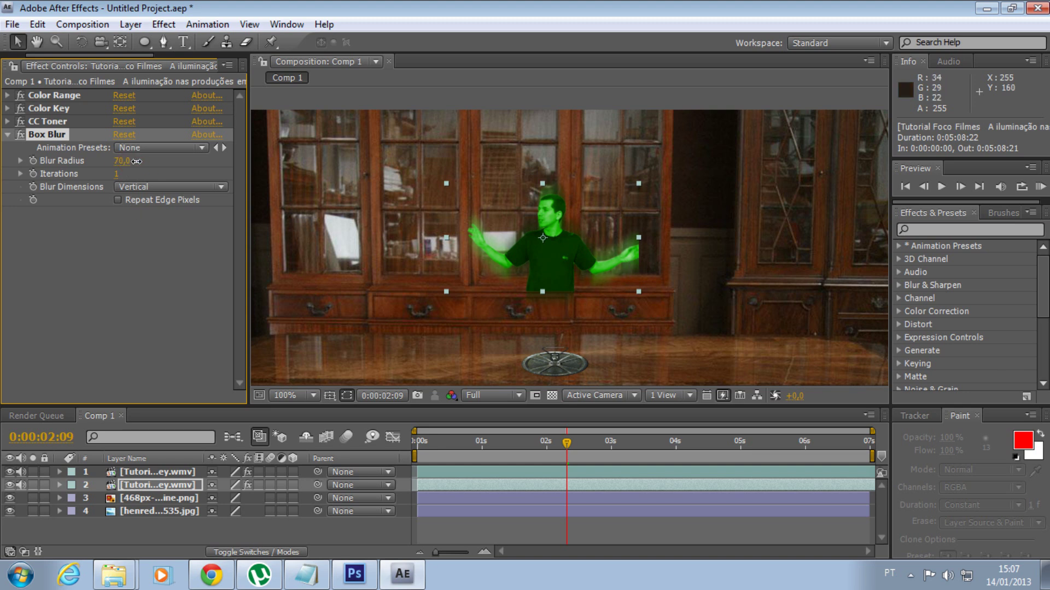
key(period)
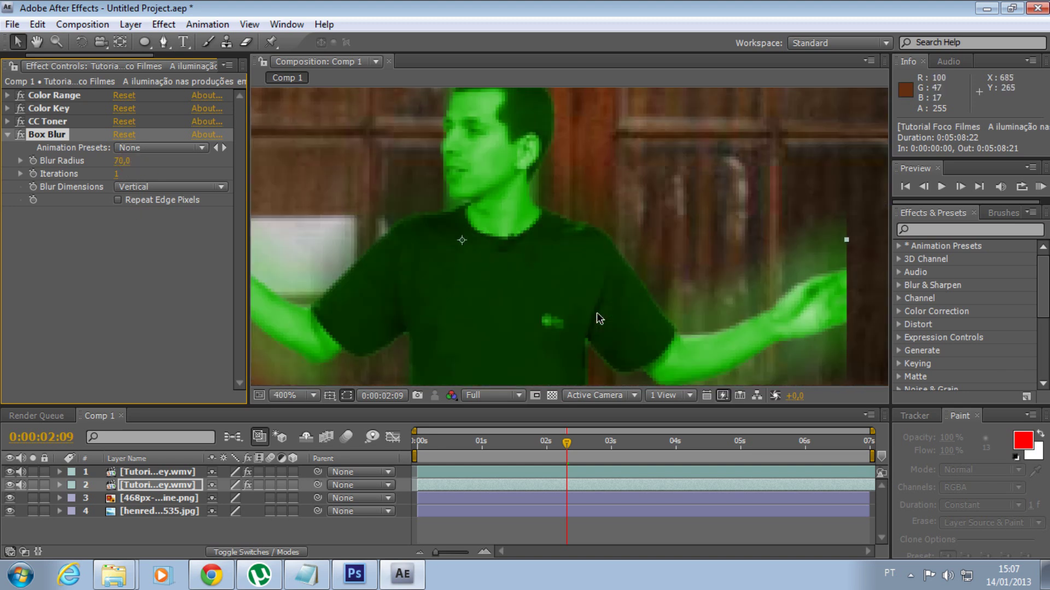
key(comma)
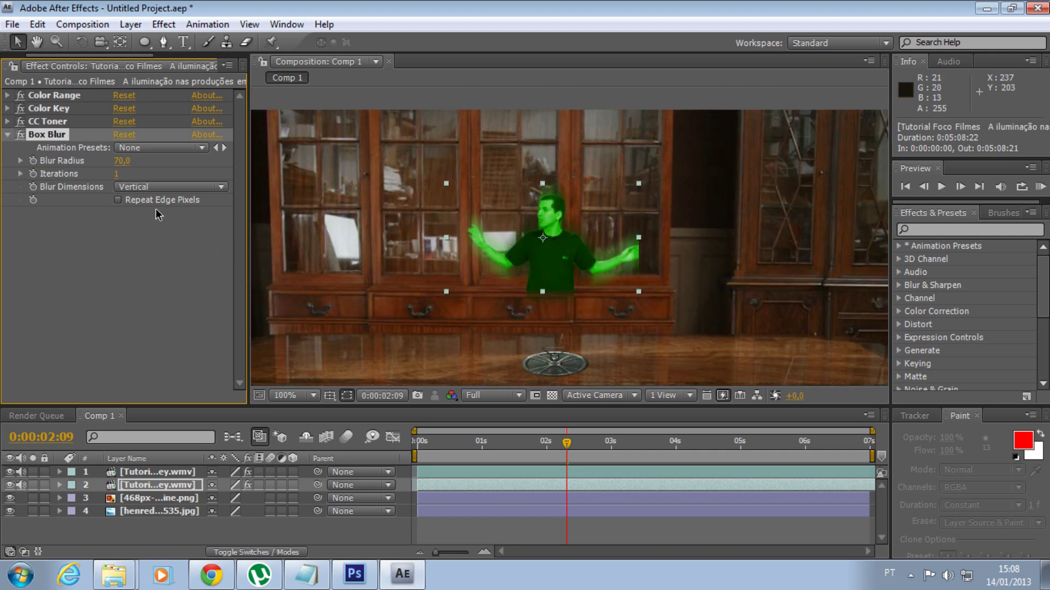
click(8, 135)
click(191, 488)
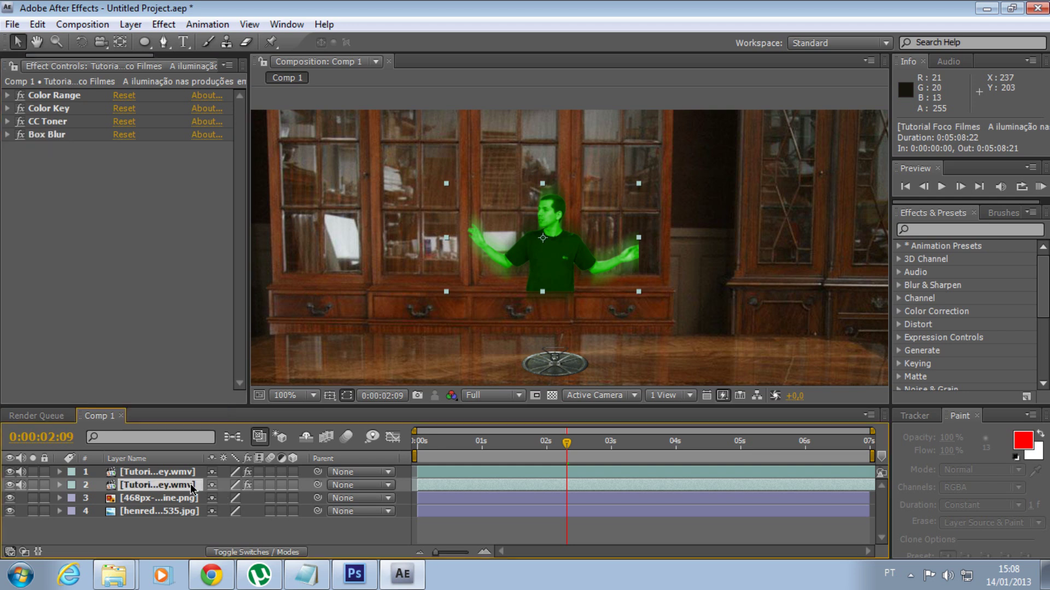
Step: Copy the blurred presenter layer, paste two more copies, and collapse CC Toner on layer 2
key(ctrl+c)
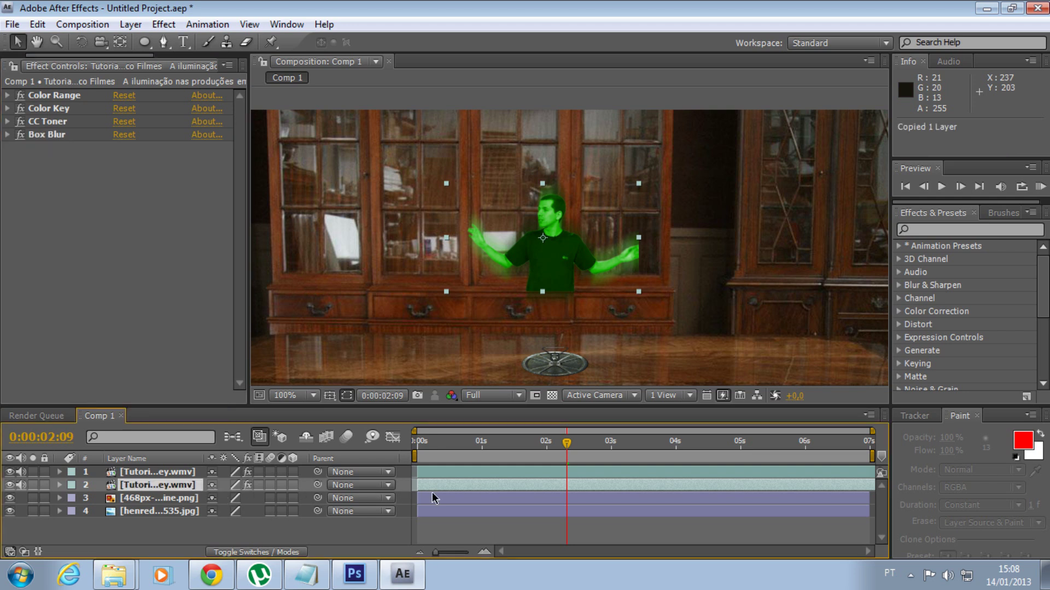
key(ctrl+v)
key(ctrl+v)
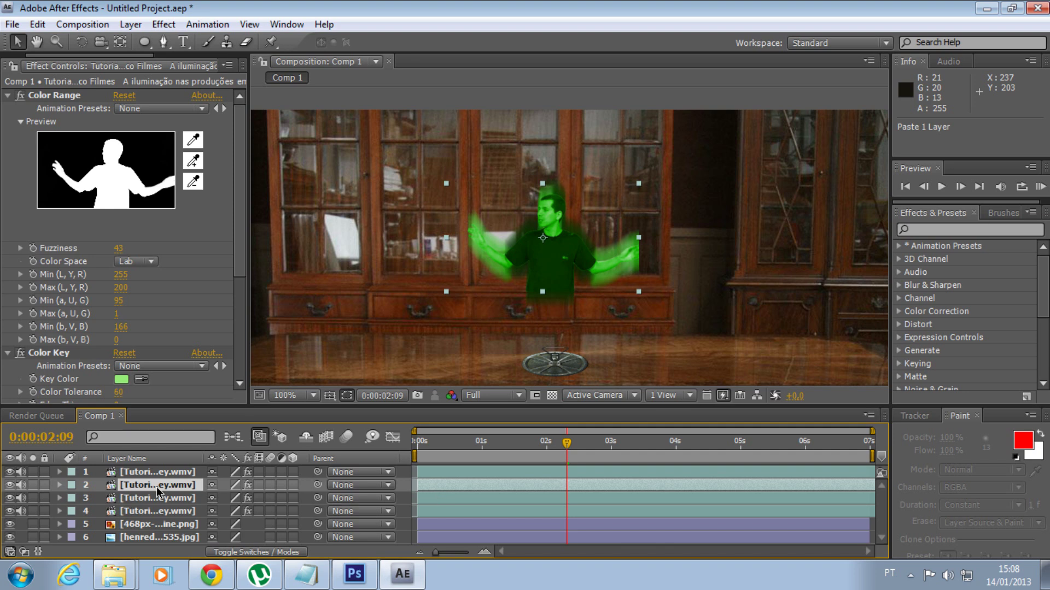
click(185, 510)
click(184, 489)
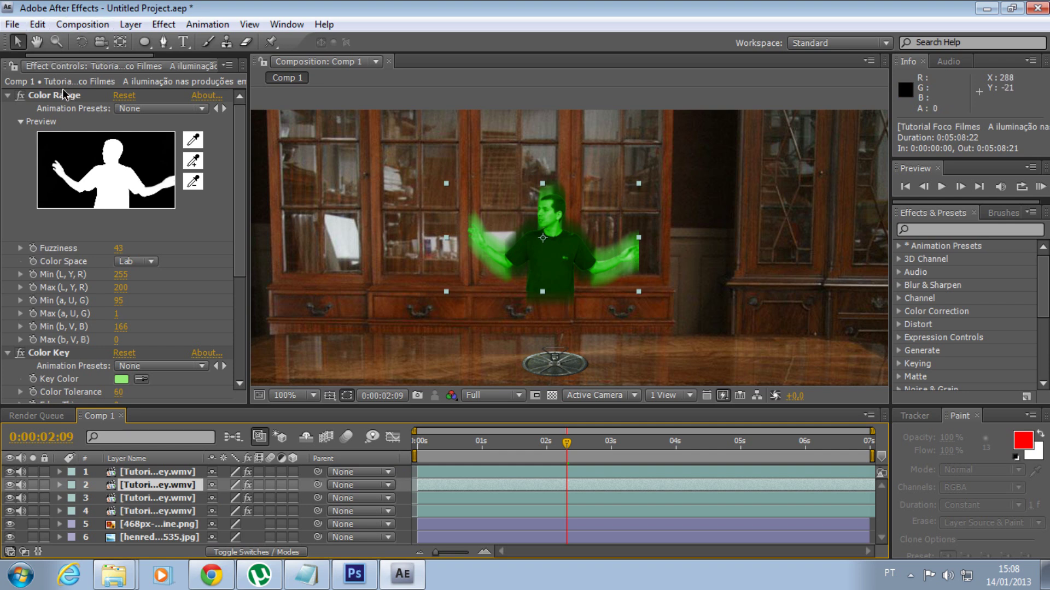
scroll(229, 295, down, 5)
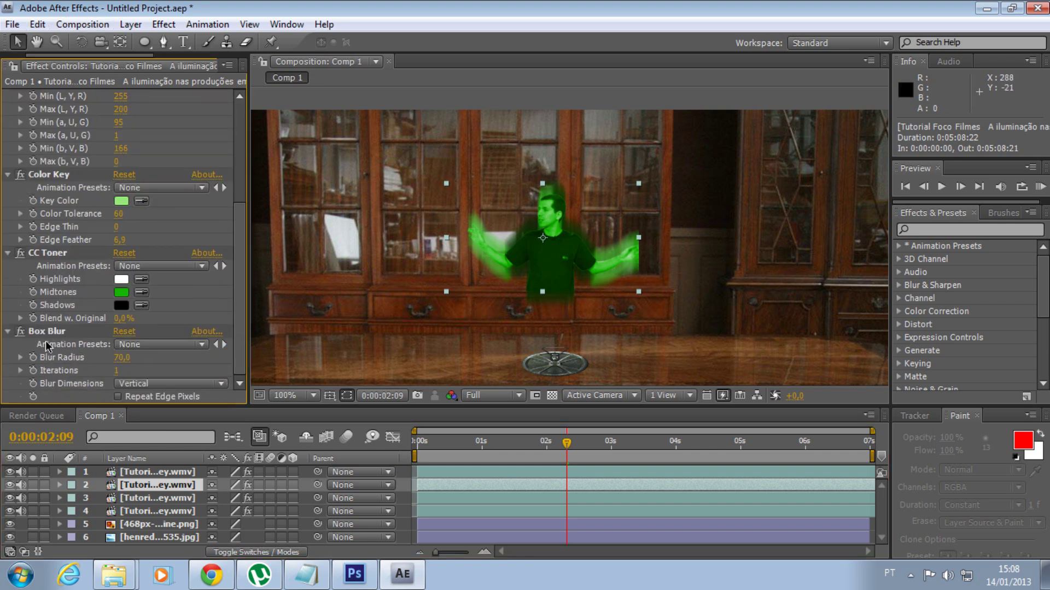
click(8, 253)
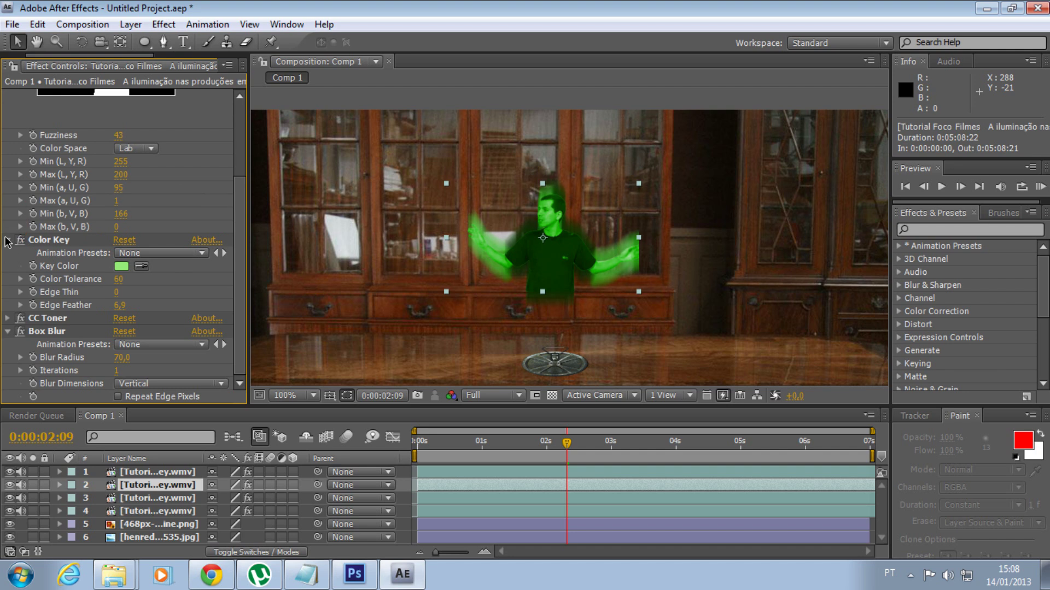
Step: Collapse Color Key and Color Range, then set Box Blur Dimensions to Horizontal
click(7, 240)
scroll(239, 178, up, 3)
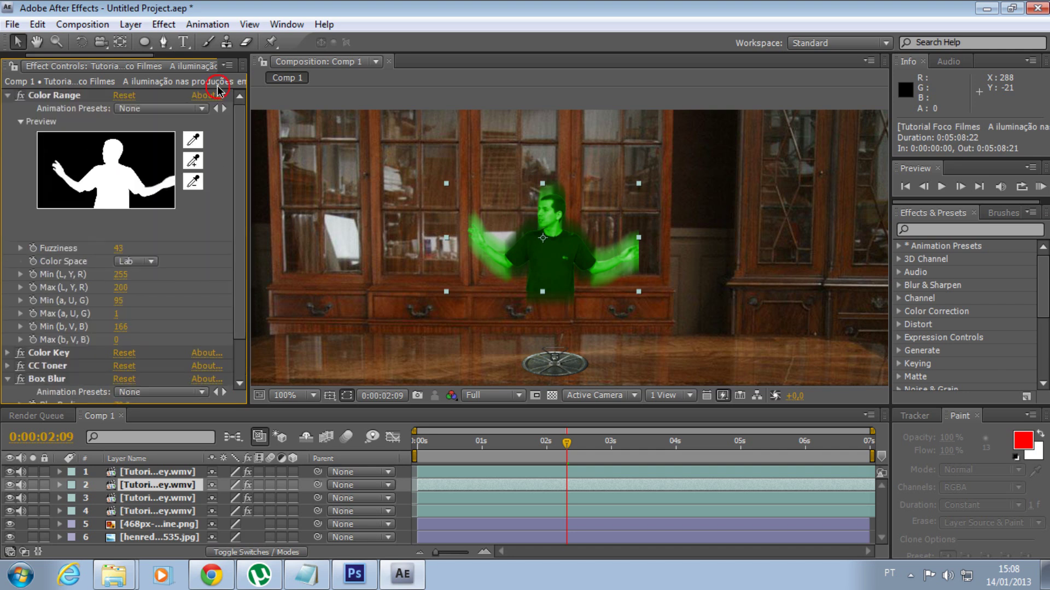
click(7, 95)
click(155, 192)
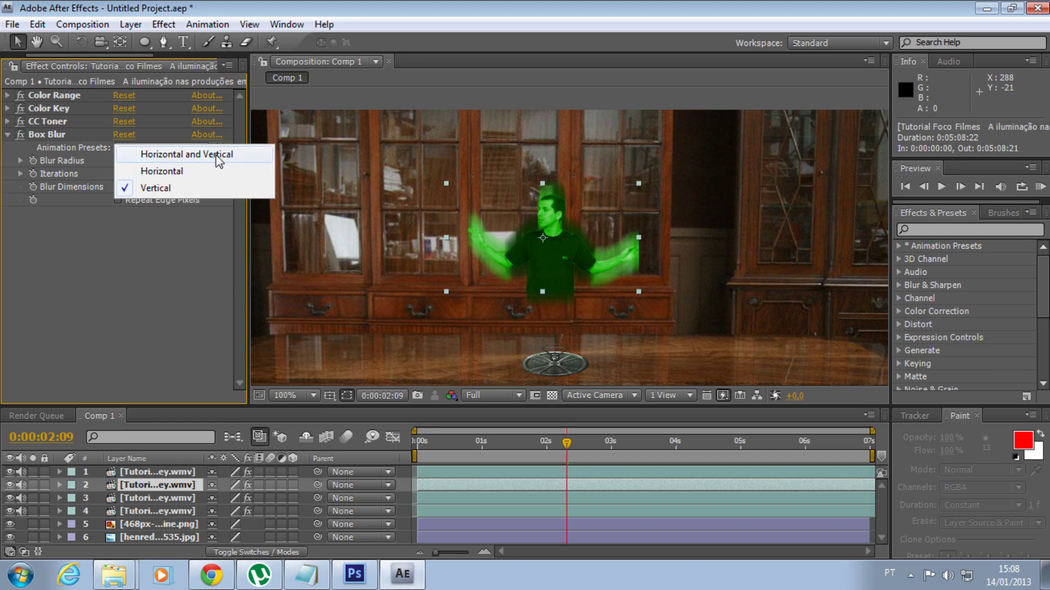
click(197, 172)
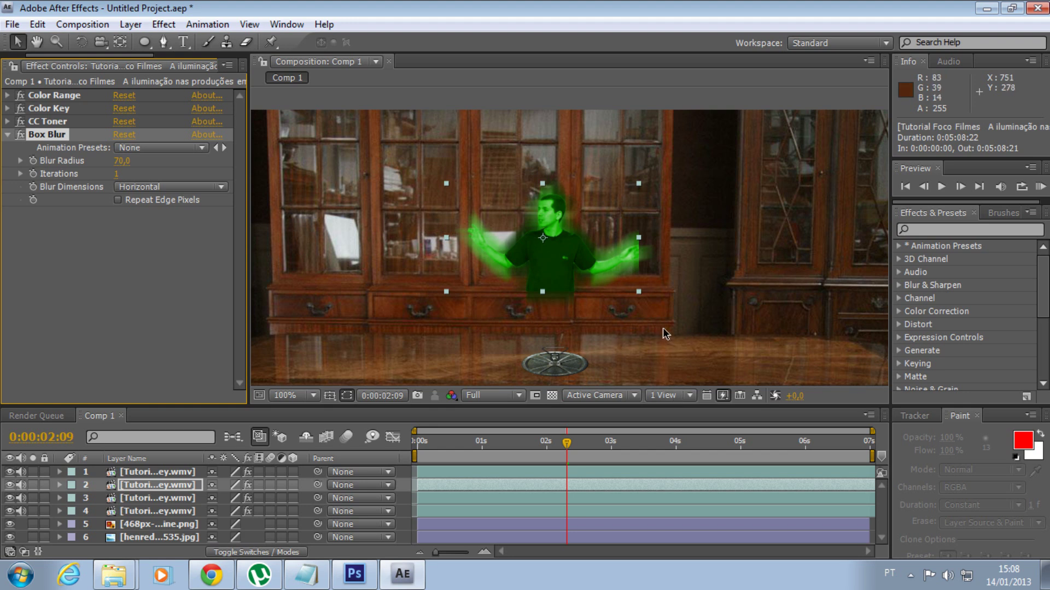
Step: Scrub the timeline to 0:00:02:15 to check the horizontal blur
click(585, 449)
drag(585, 447, 494, 440)
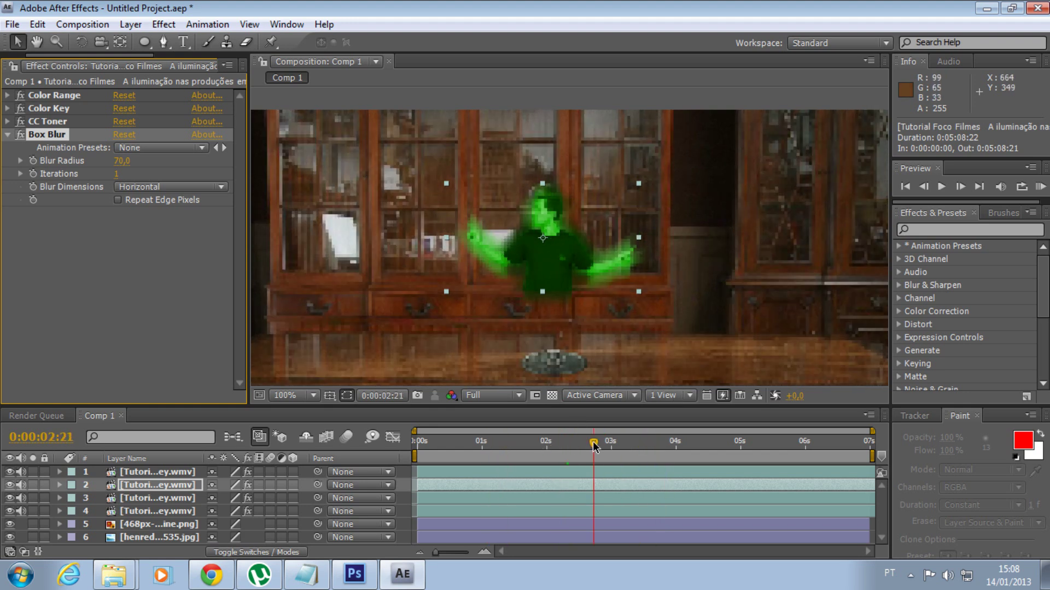
drag(494, 441, 580, 442)
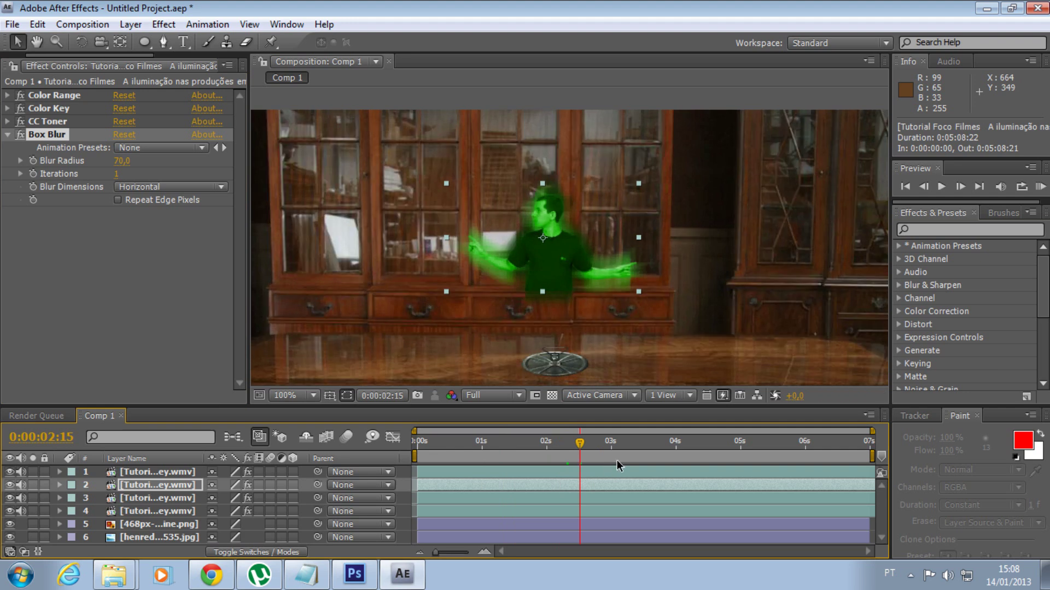
scroll(614, 306, up, 1)
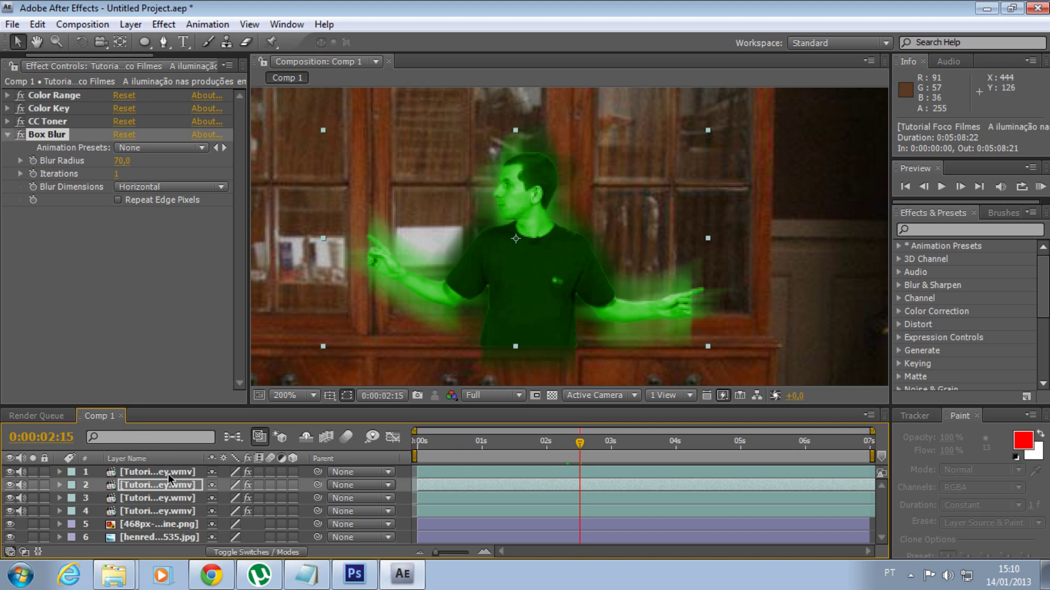
Step: Add Grain to the top presenter layer and undo an accidental layer move
click(144, 471)
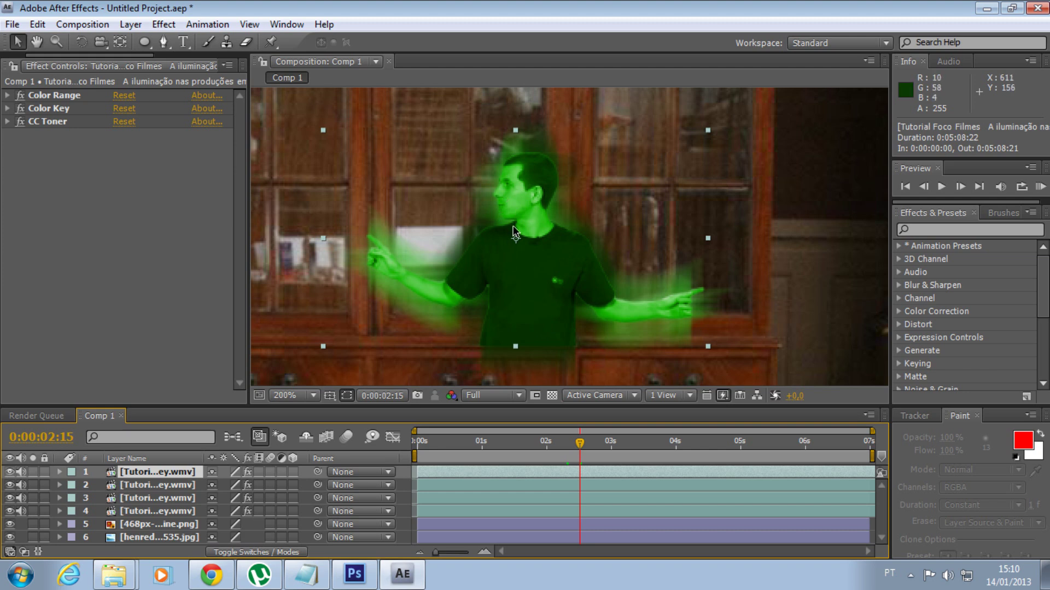
click(162, 25)
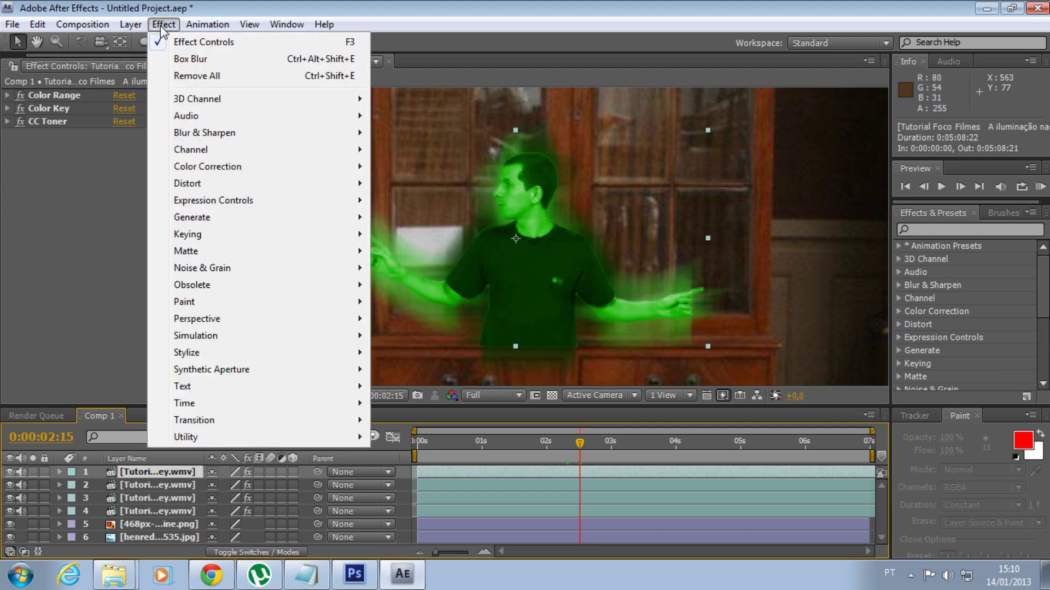
mouse_move(241, 336)
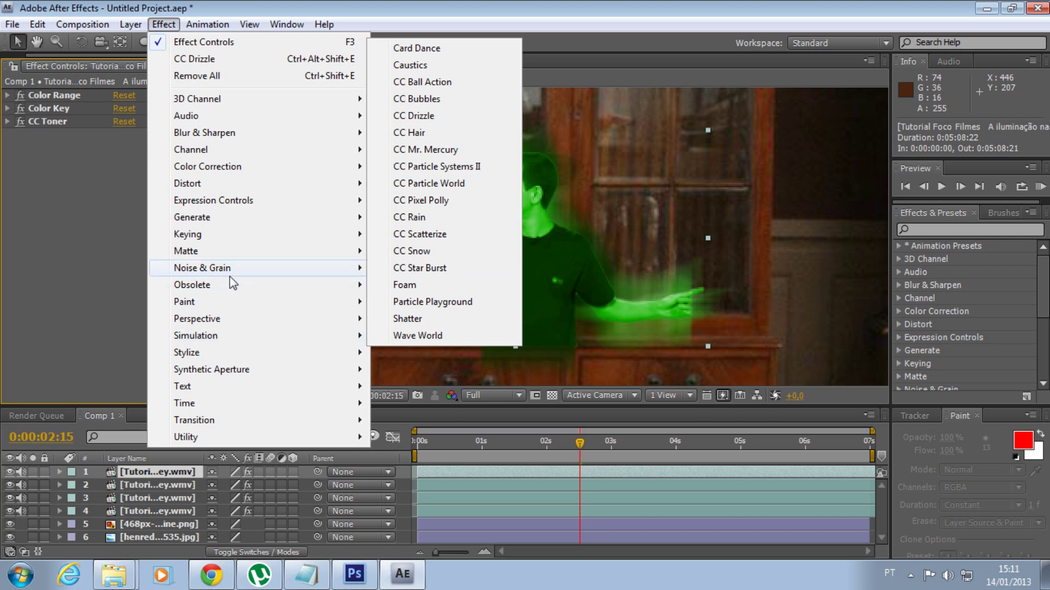
mouse_move(235, 268)
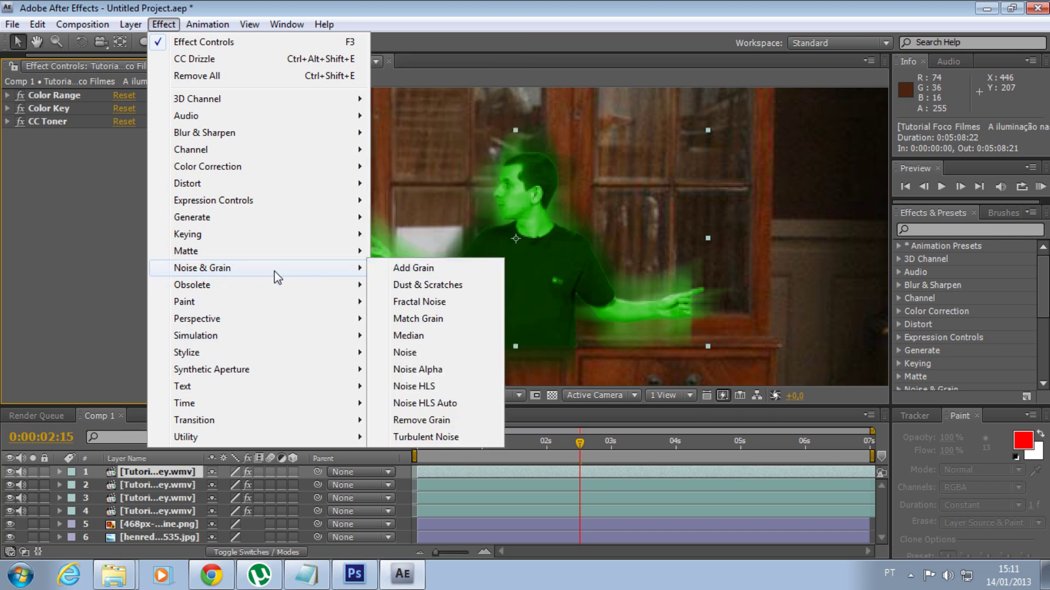
click(447, 276)
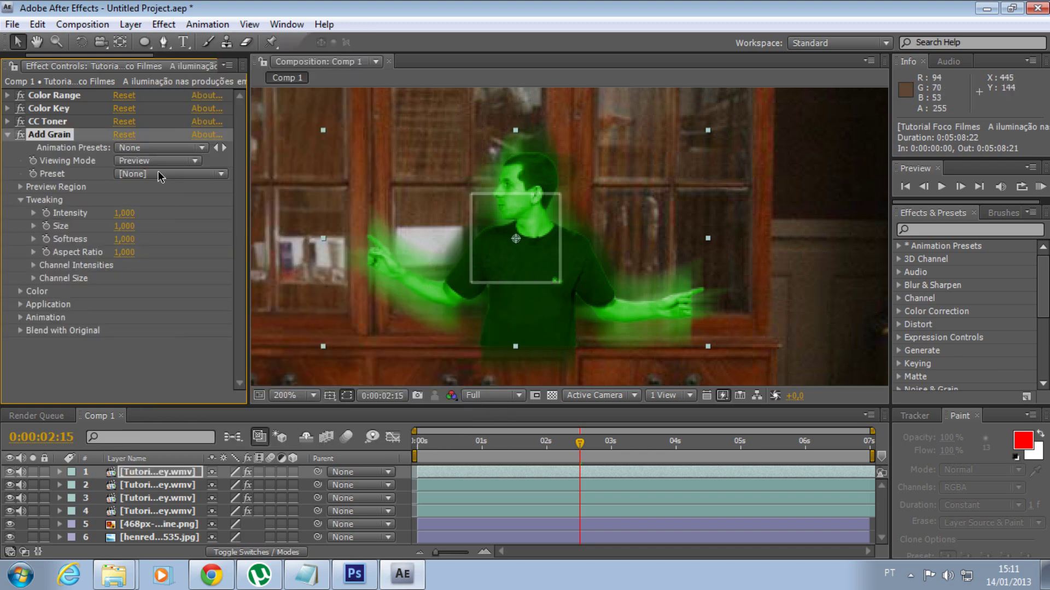
drag(540, 256, 537, 256)
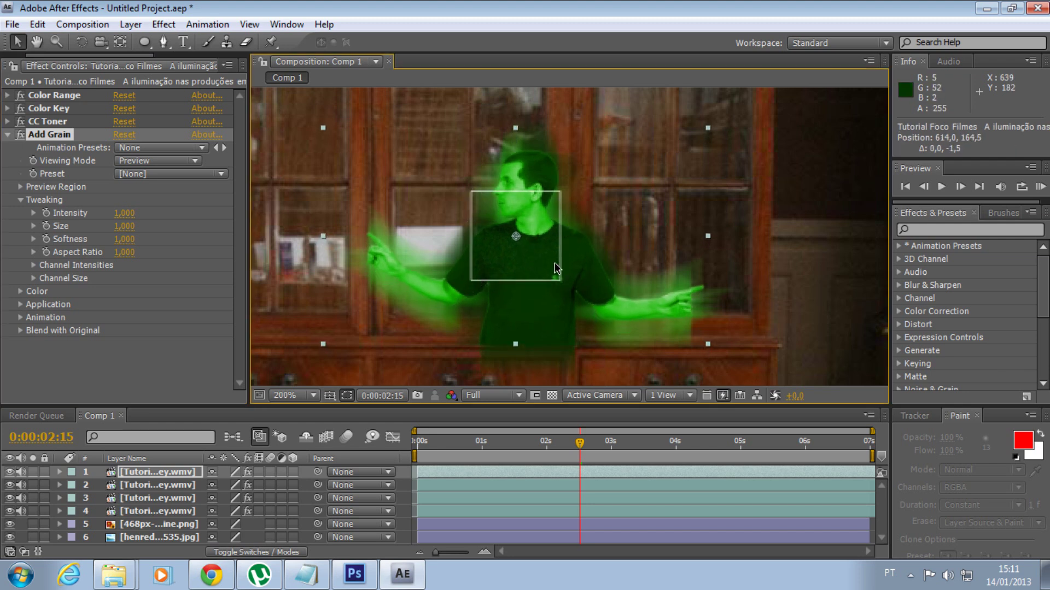
key(ctrl+z)
key(ctrl+z)
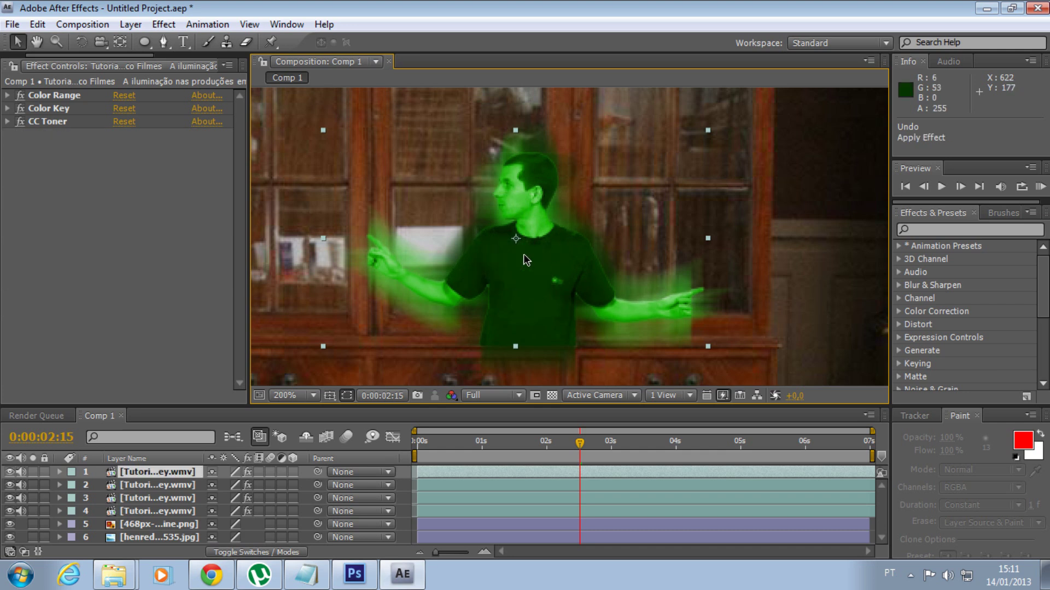
Step: Reapply Add Grain to the top presenter layer with Viewing Mode set to Final Output
click(169, 27)
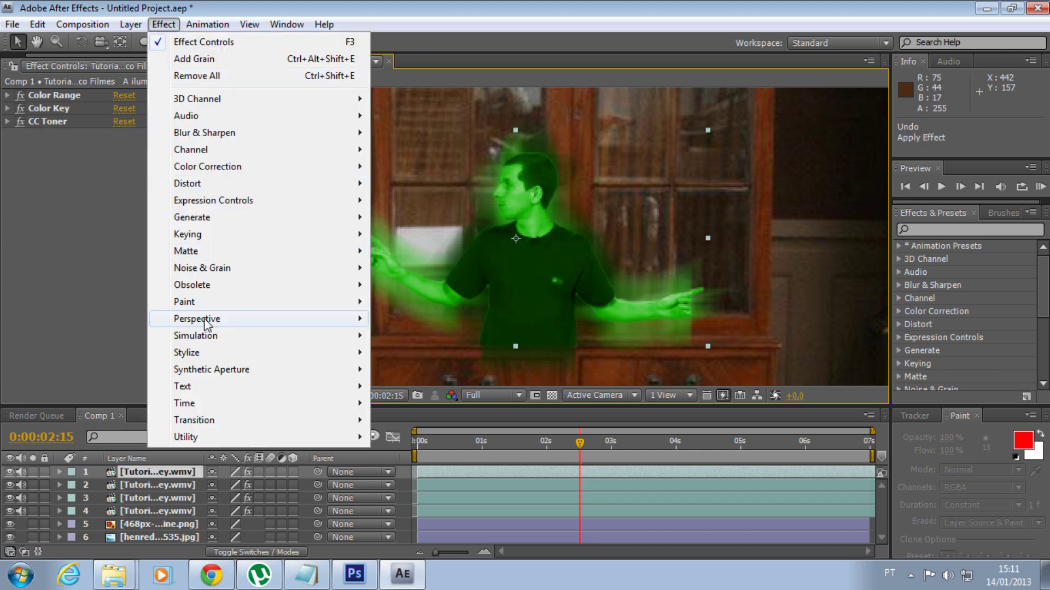
mouse_move(350, 268)
click(415, 267)
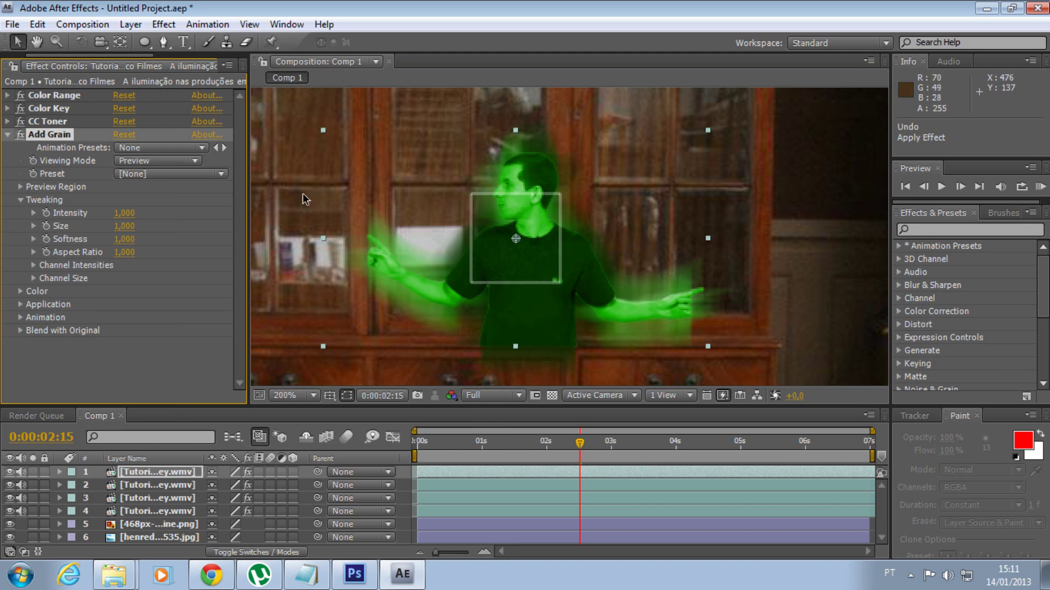
click(191, 162)
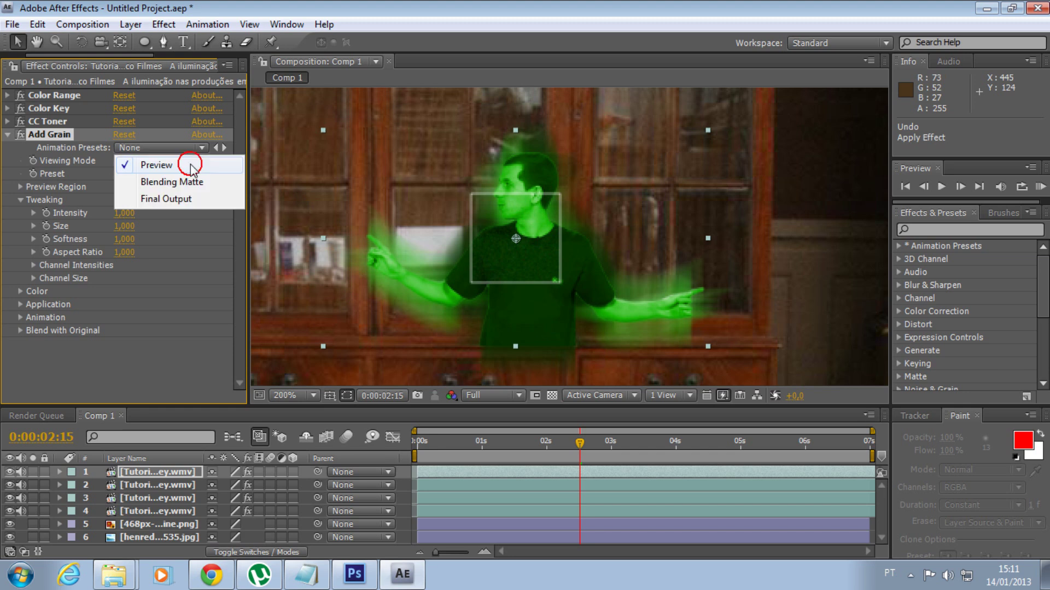
click(166, 200)
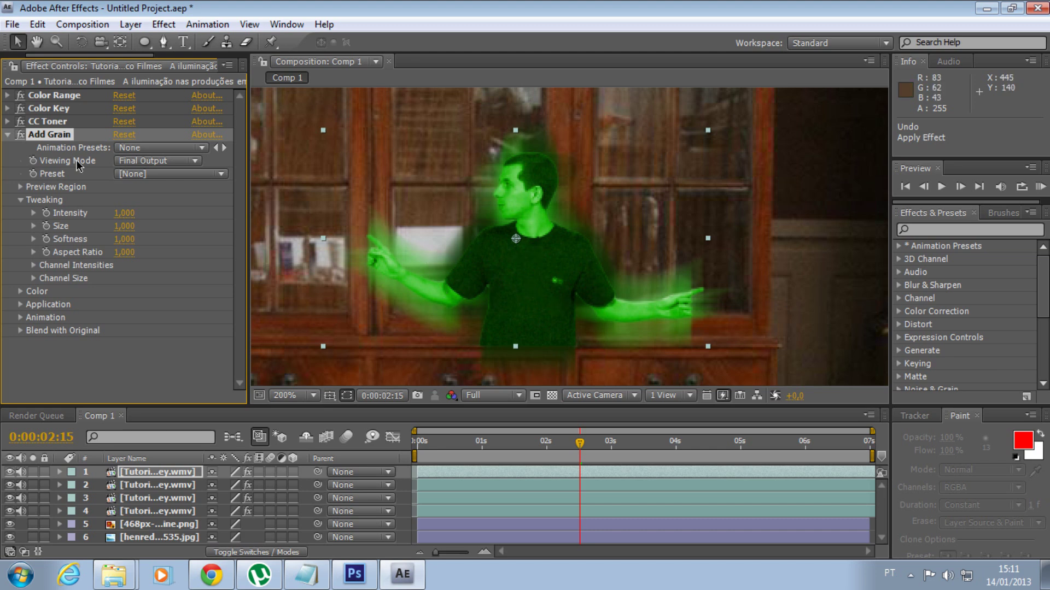
Step: Set grain Intensity 3.100, Size 0.500 and Aspect Ratio 4.000, then collapse the effect
drag(129, 212, 136, 212)
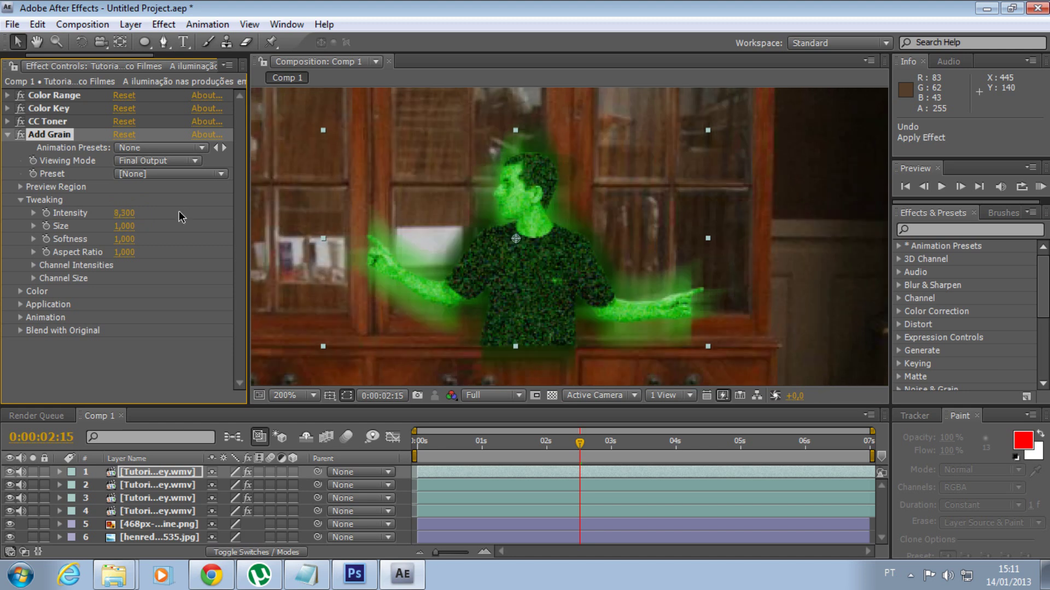
drag(129, 212, 127, 218)
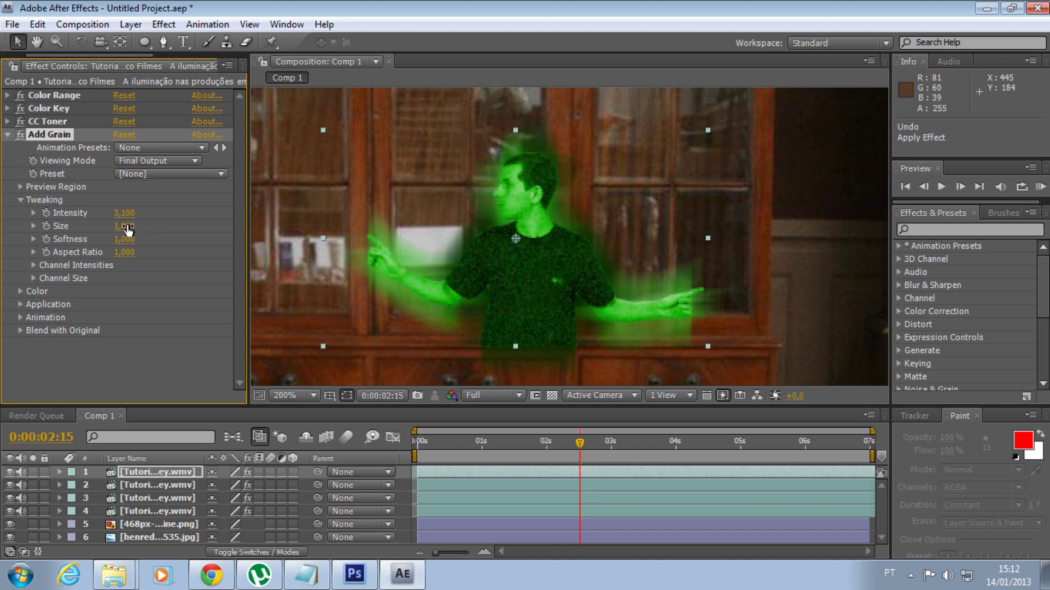
drag(127, 230, 119, 226)
drag(124, 252, 157, 254)
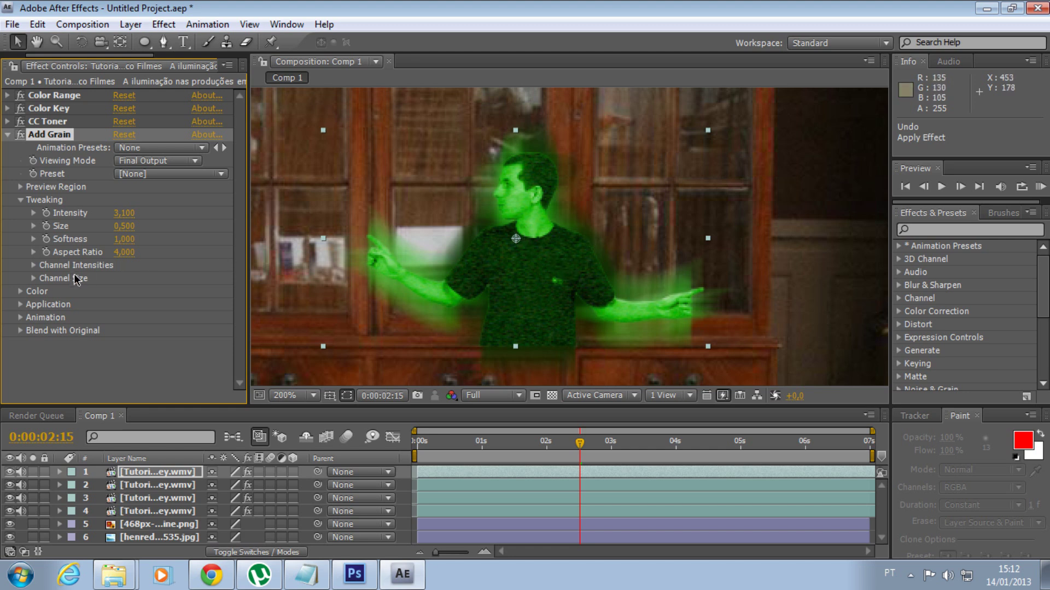
click(8, 135)
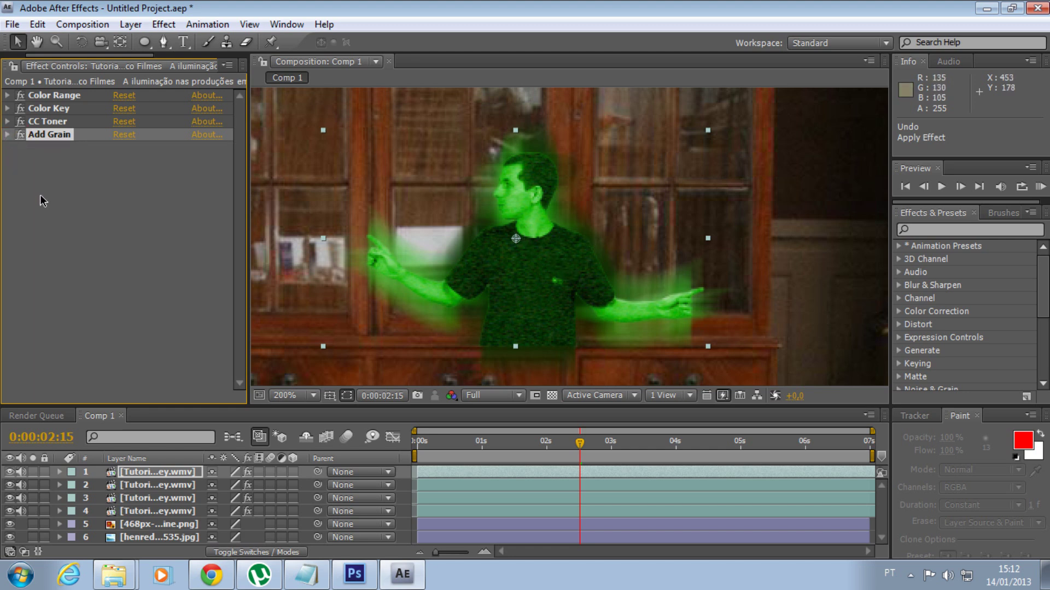
click(136, 256)
Step: Add CC Rain to the presenter and bring its Angle down to 0
click(165, 24)
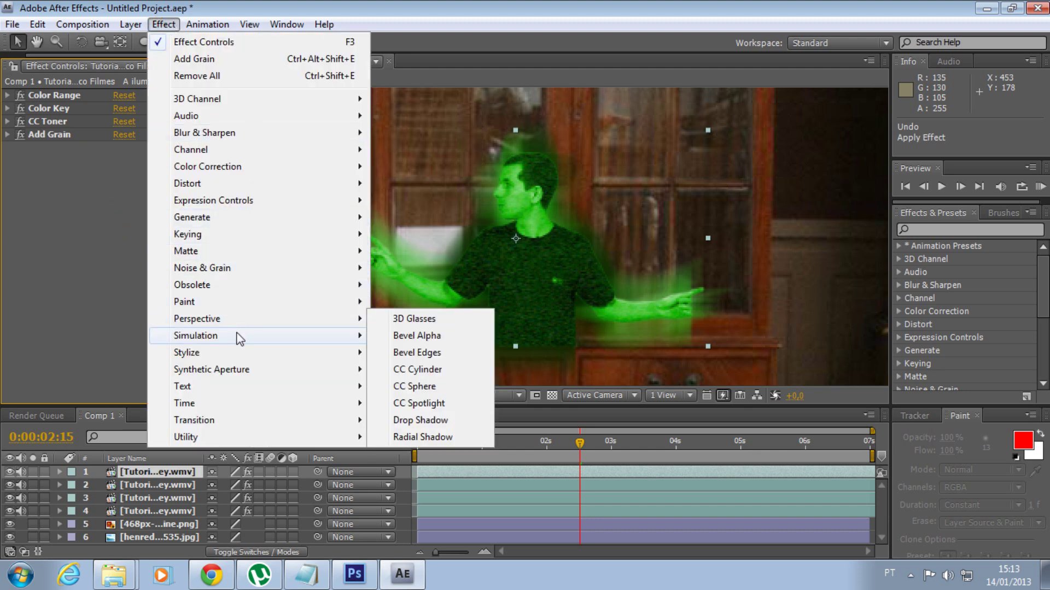
mouse_move(235, 337)
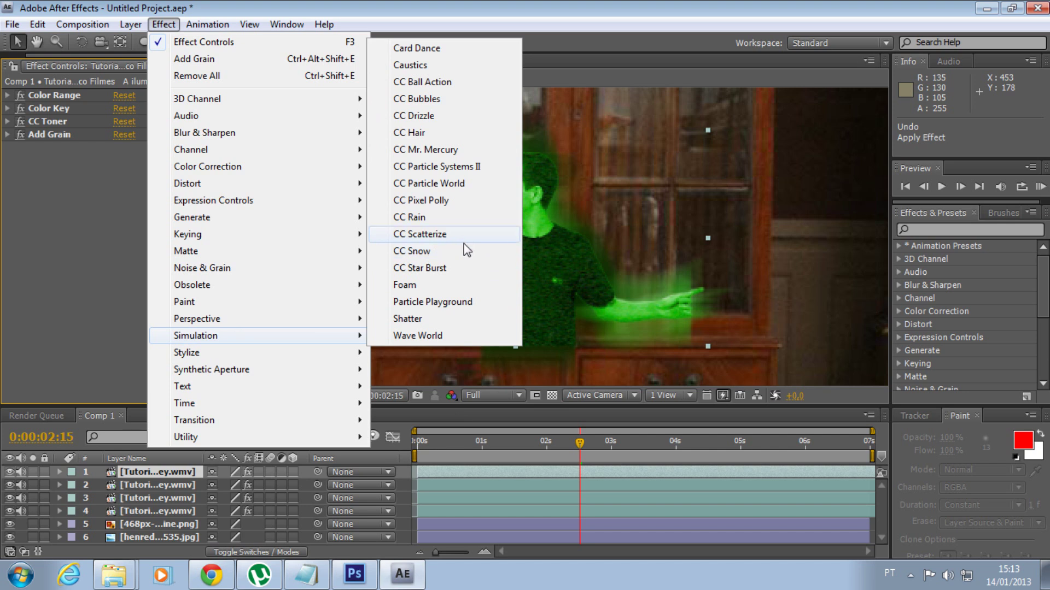
click(449, 218)
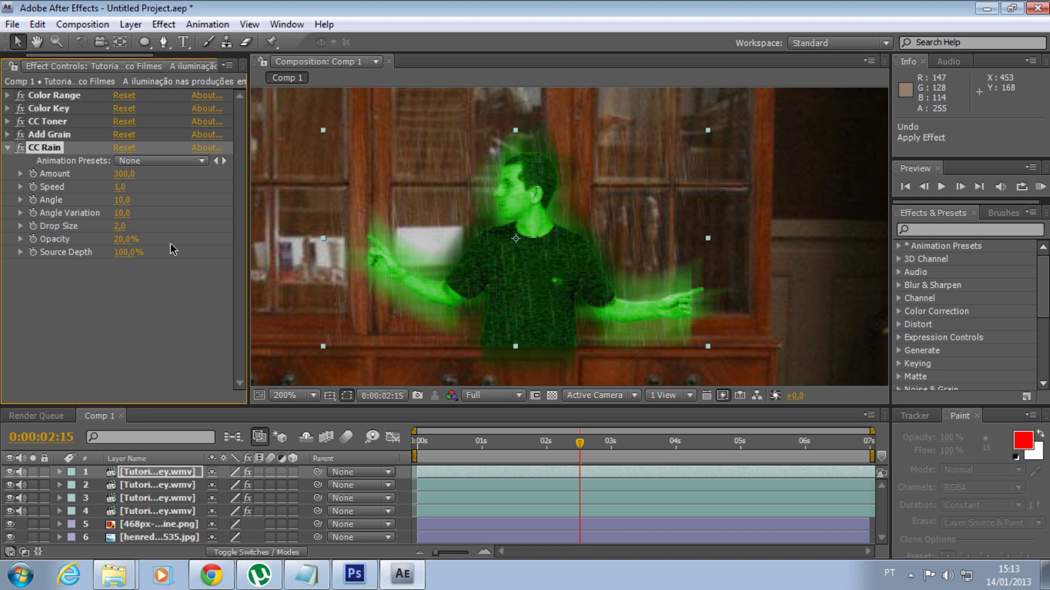
drag(120, 205, 84, 201)
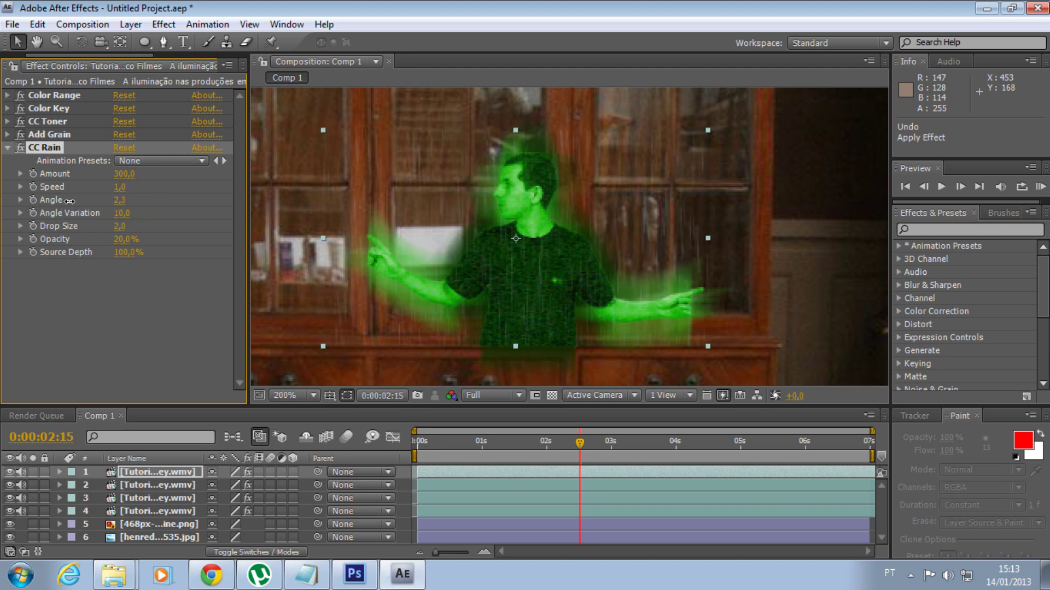
drag(84, 201, 50, 201)
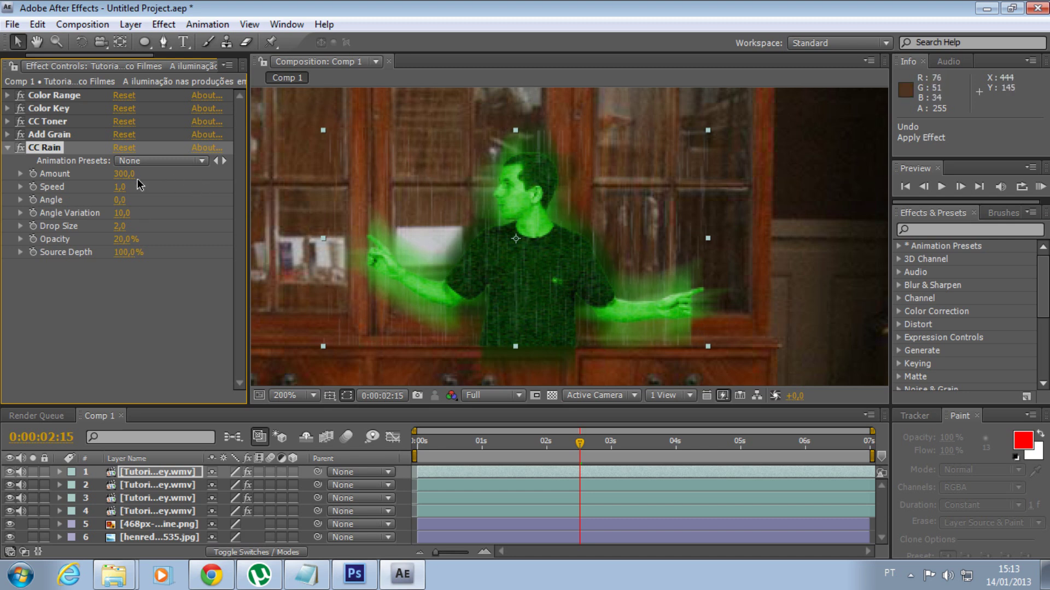
Step: Set CC Rain Speed 1.1, Amount 710, Opacity 25%, Drop Size 1.9, and move it first
mouse_move(121, 190)
mouse_down()
mouse_move(135, 174)
mouse_move(159, 175)
mouse_up()
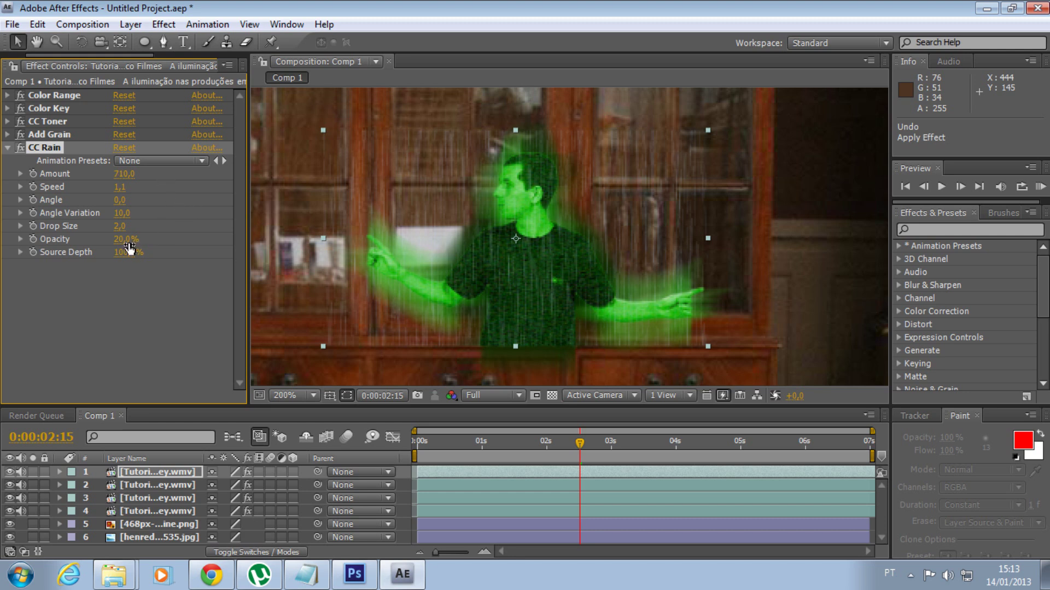
drag(129, 243, 140, 243)
drag(118, 226, 25, 227)
drag(43, 150, 61, 93)
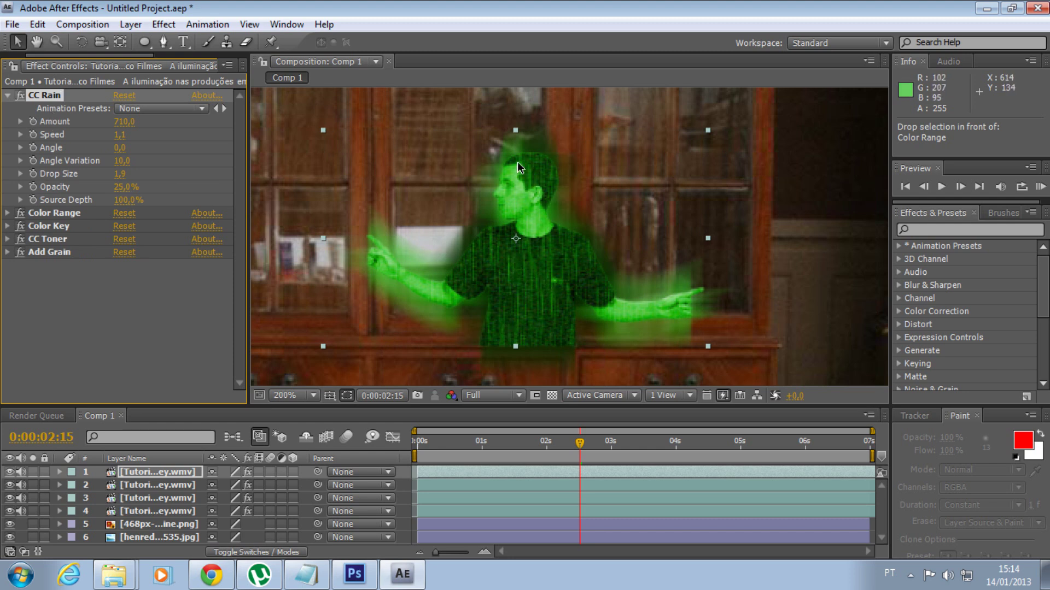
Step: Preview the rain from 0:00:03:10 to 0:00:05:06 and reopen the CC Rain settings
click(633, 443)
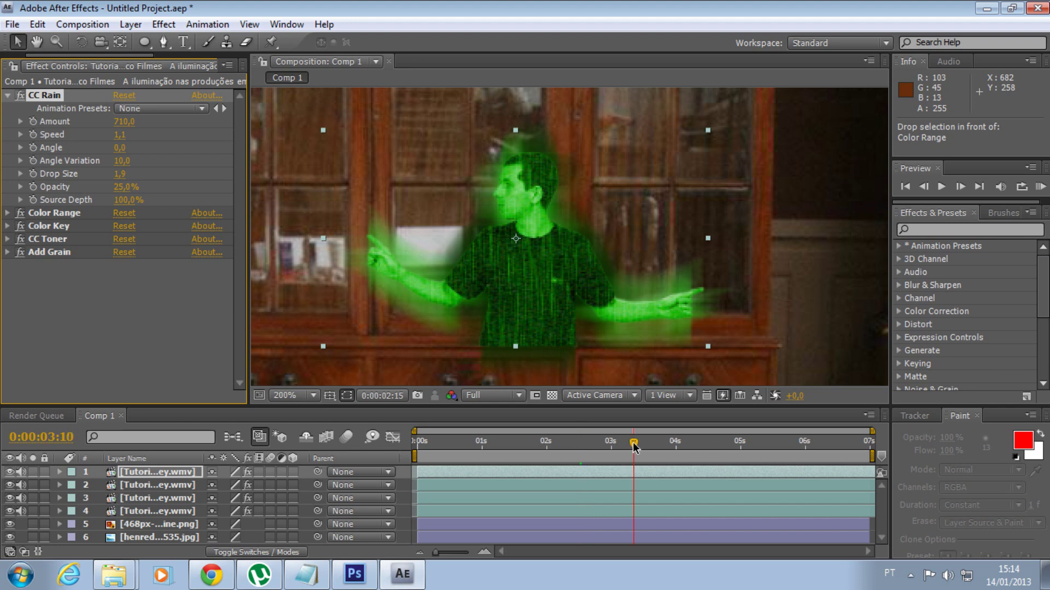
drag(633, 444, 754, 444)
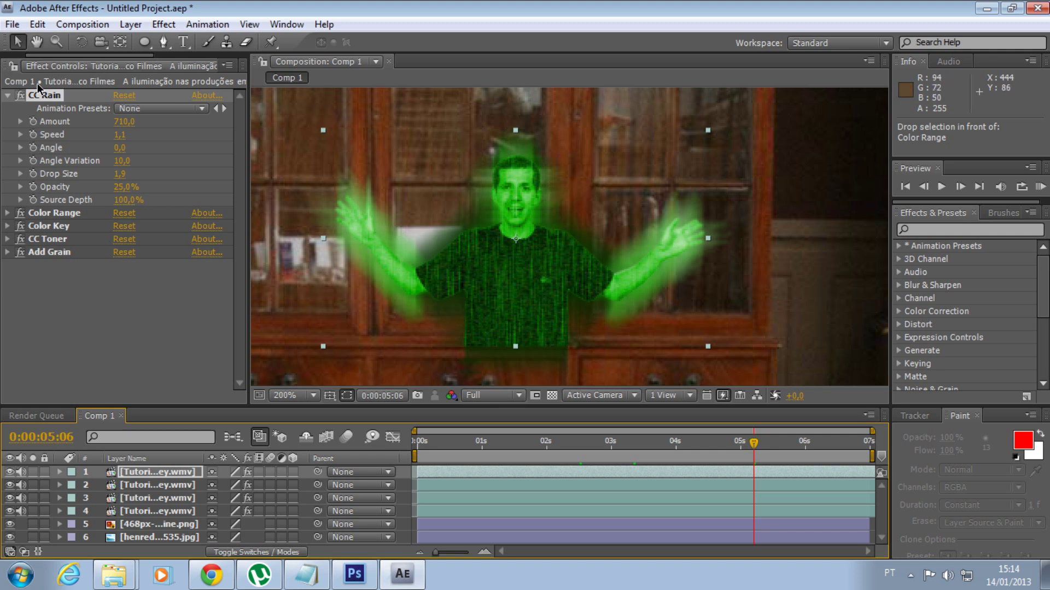
click(8, 96)
click(9, 96)
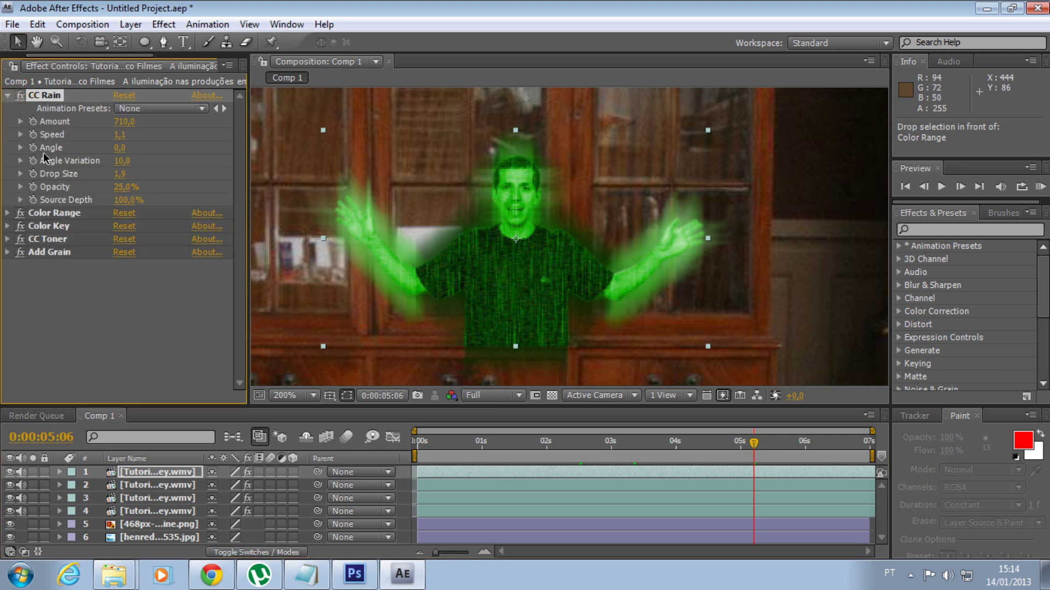
Step: Set CC Rain Opacity to 39% and Amount to 890, then return to 0:00:03:04
drag(129, 187, 169, 185)
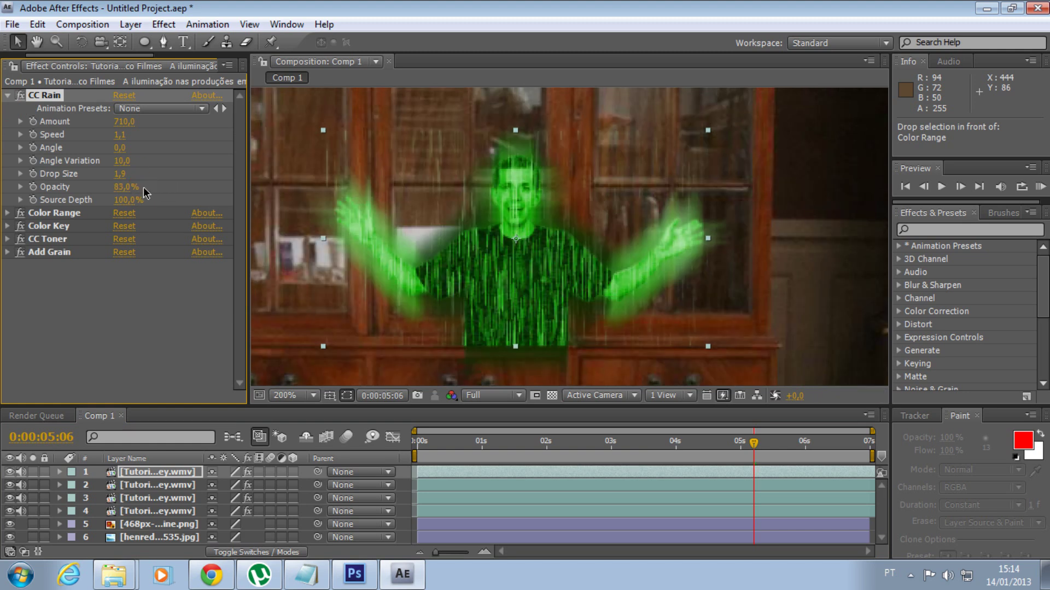
drag(127, 187, 78, 190)
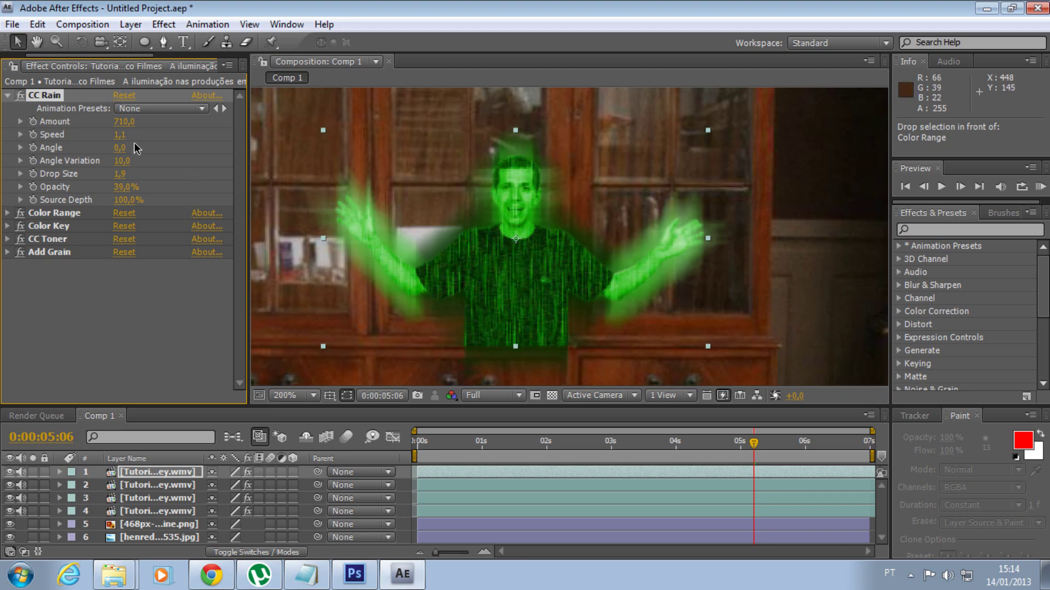
mouse_move(124, 122)
mouse_down()
mouse_move(155, 121)
mouse_move(142, 121)
mouse_up()
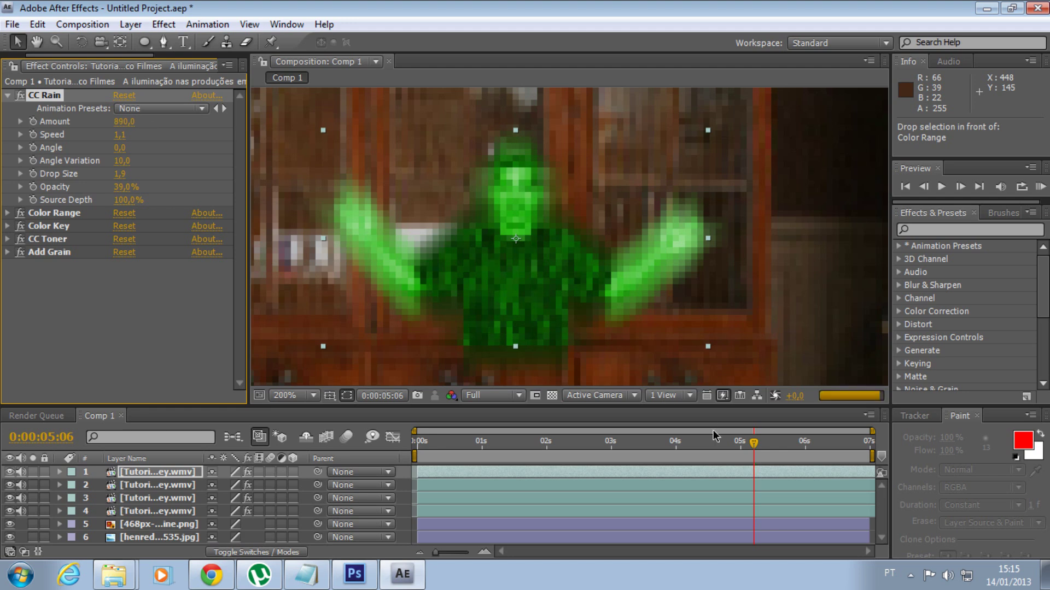
click(682, 444)
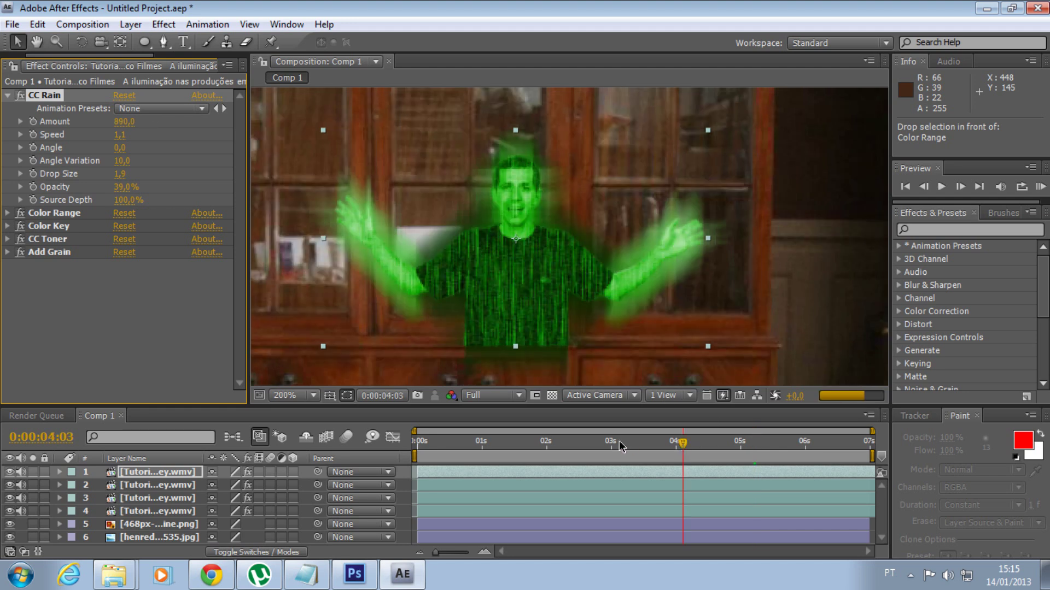
click(620, 443)
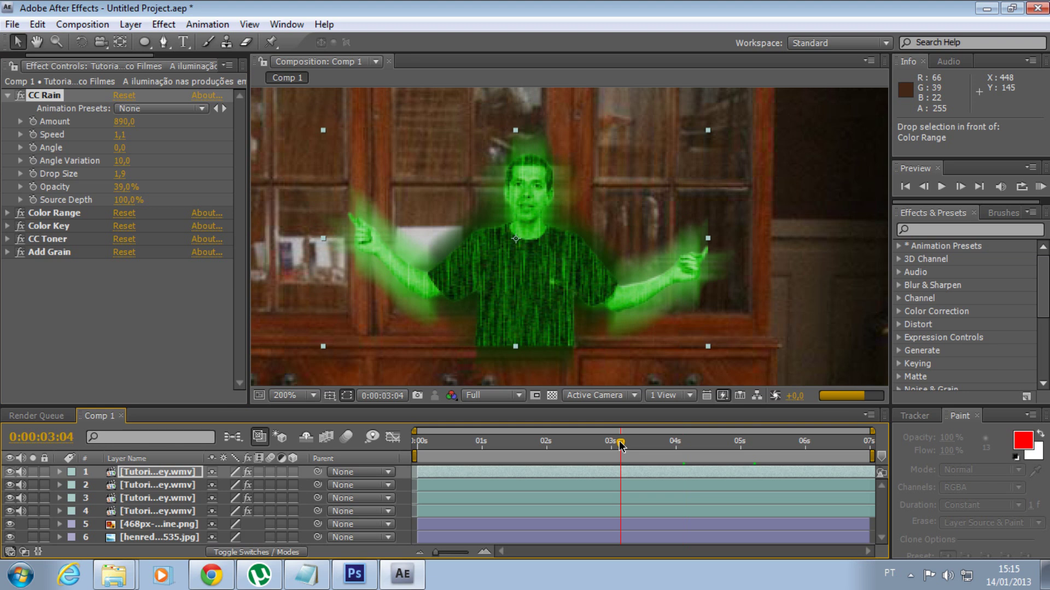
scroll(596, 347, down, 3)
scroll(596, 347, up, 1)
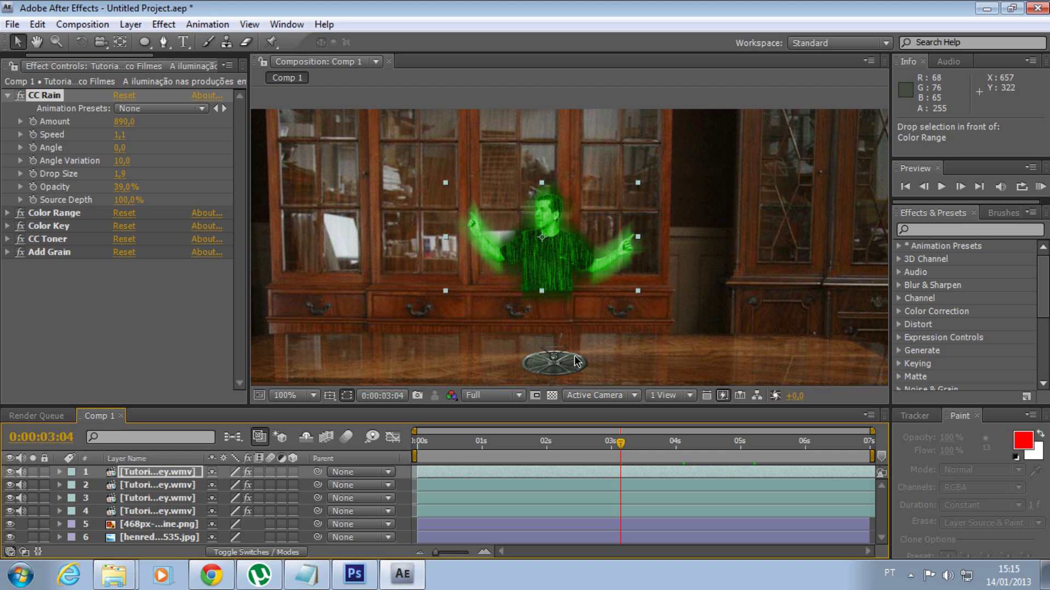
Step: Collapse CC Rain, zoom to 200%, set presenter Opacity to 50%, then select 468px-At_mine.png
click(7, 95)
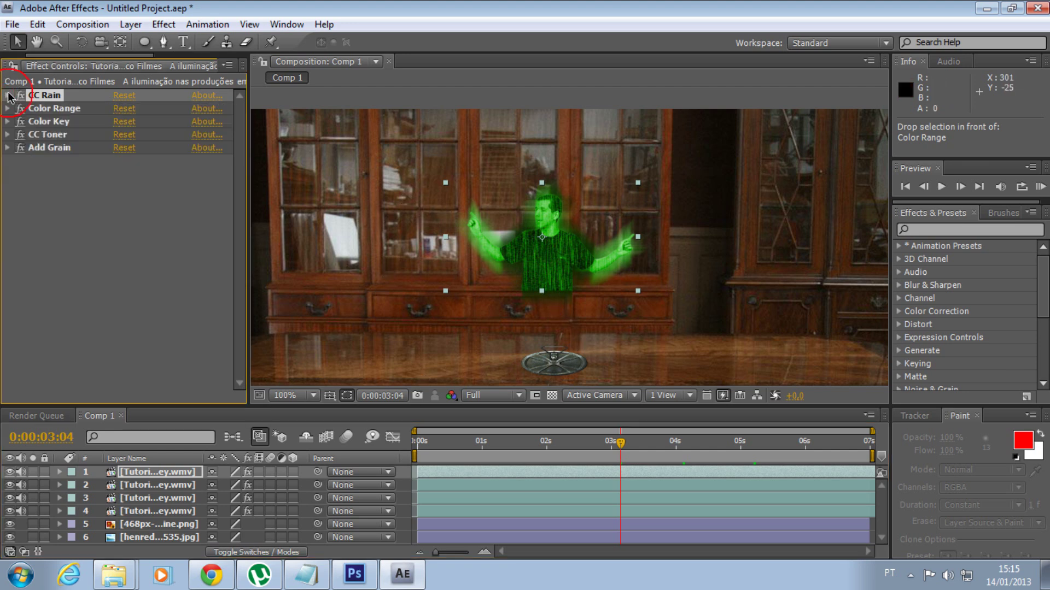
key(period)
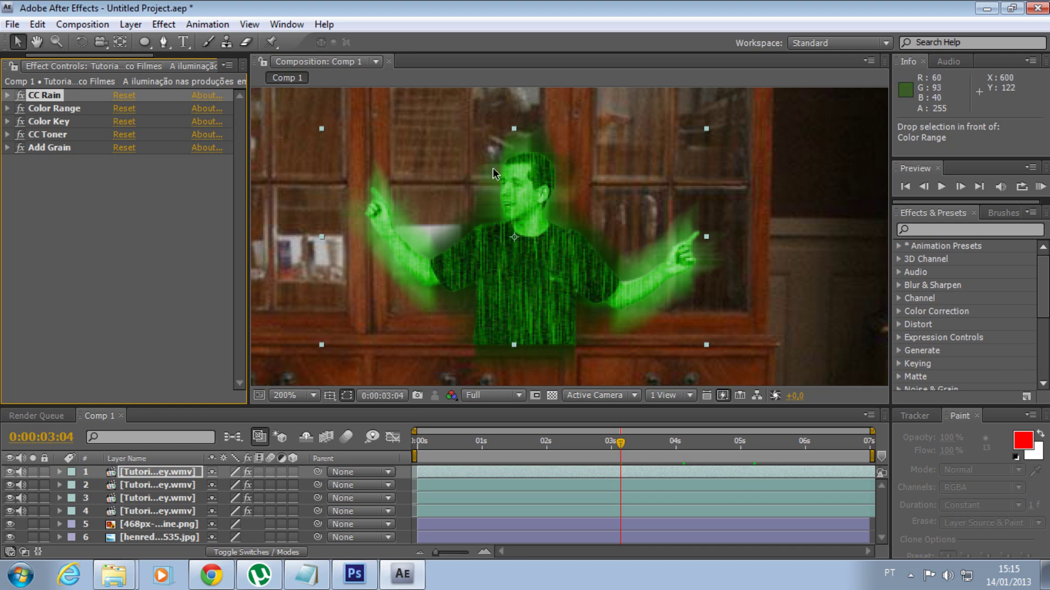
click(60, 471)
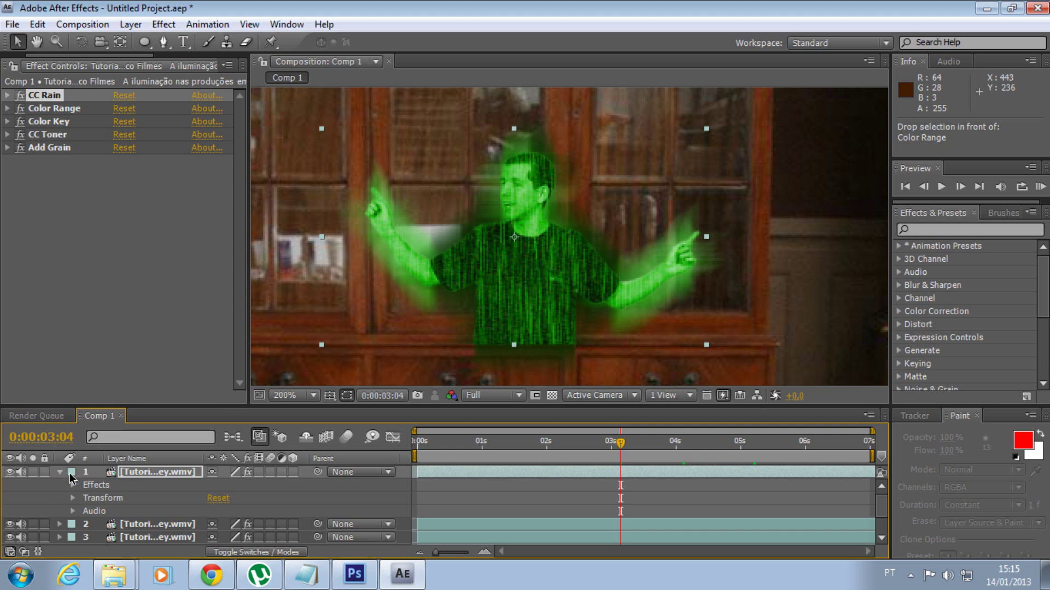
click(72, 497)
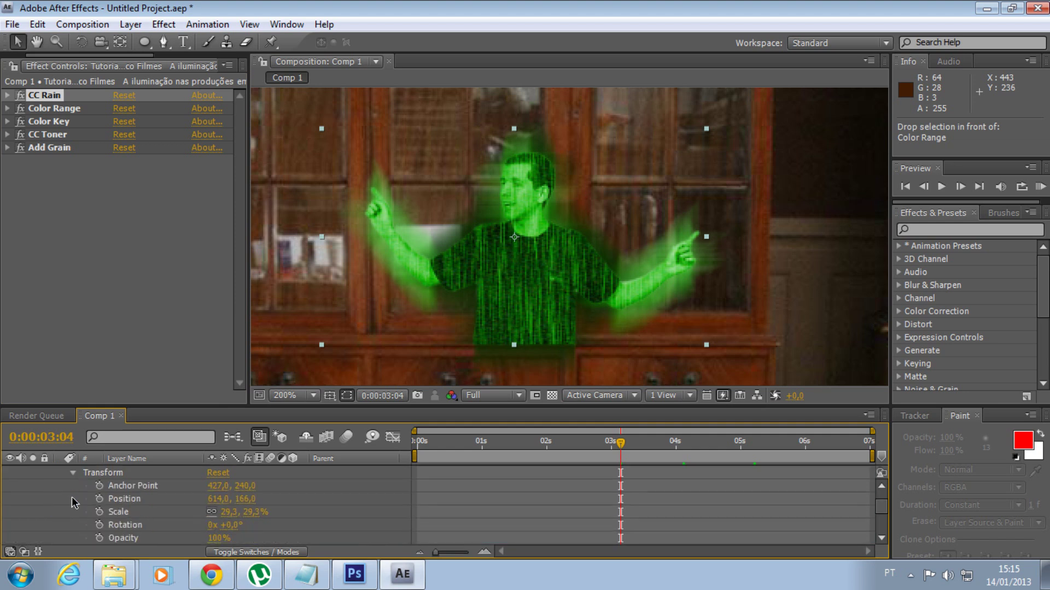
drag(218, 540, 184, 538)
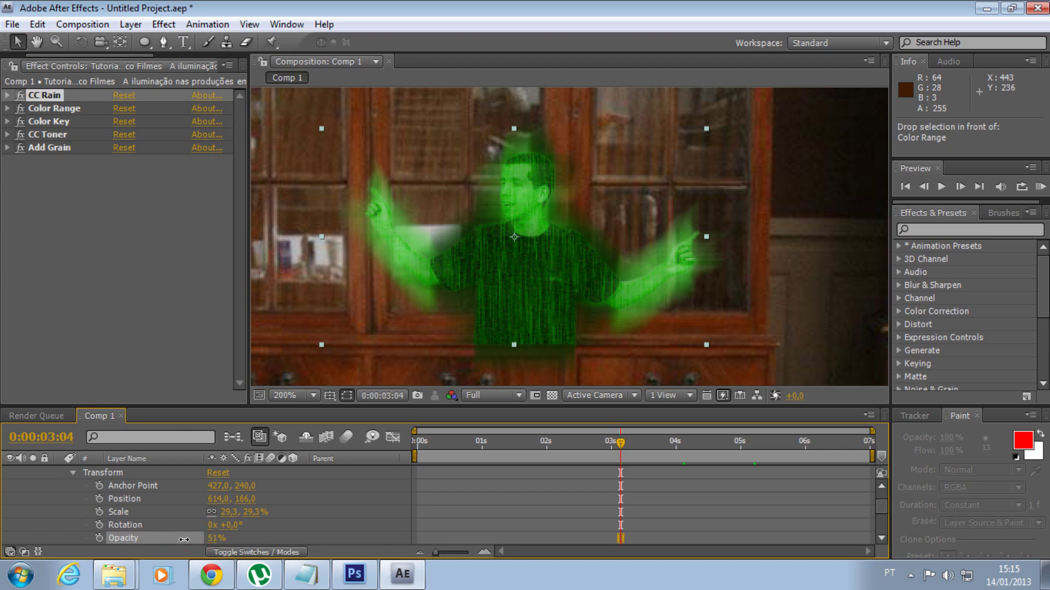
drag(182, 540, 184, 539)
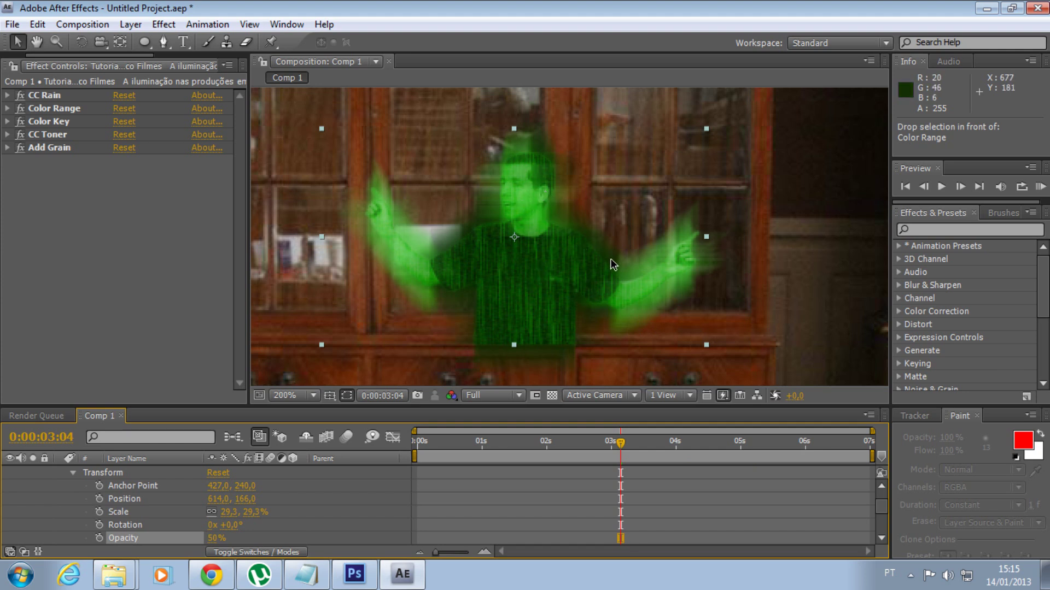
scroll(82, 481, up, 1)
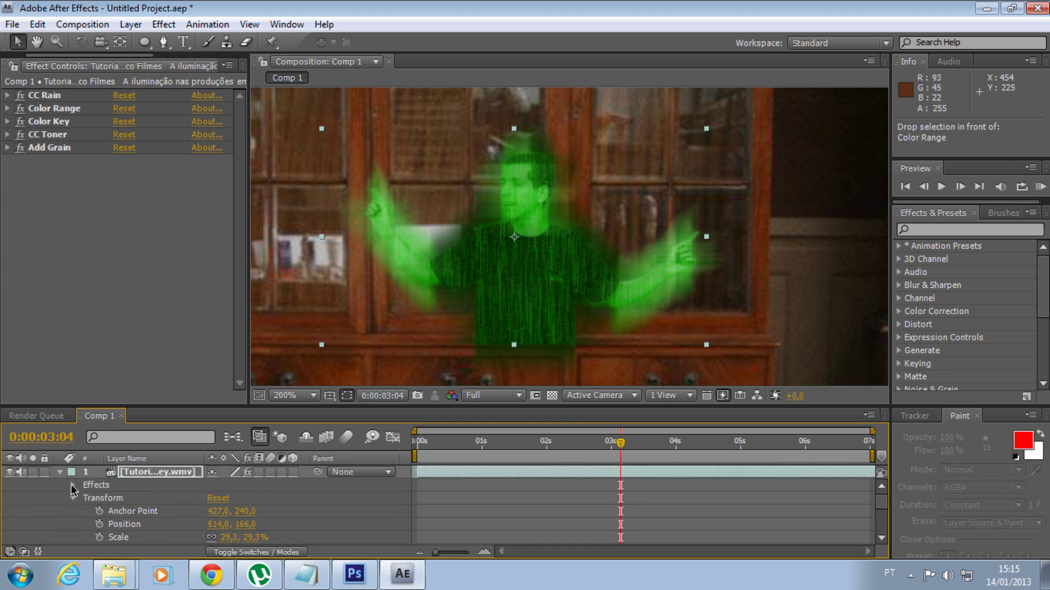
click(59, 474)
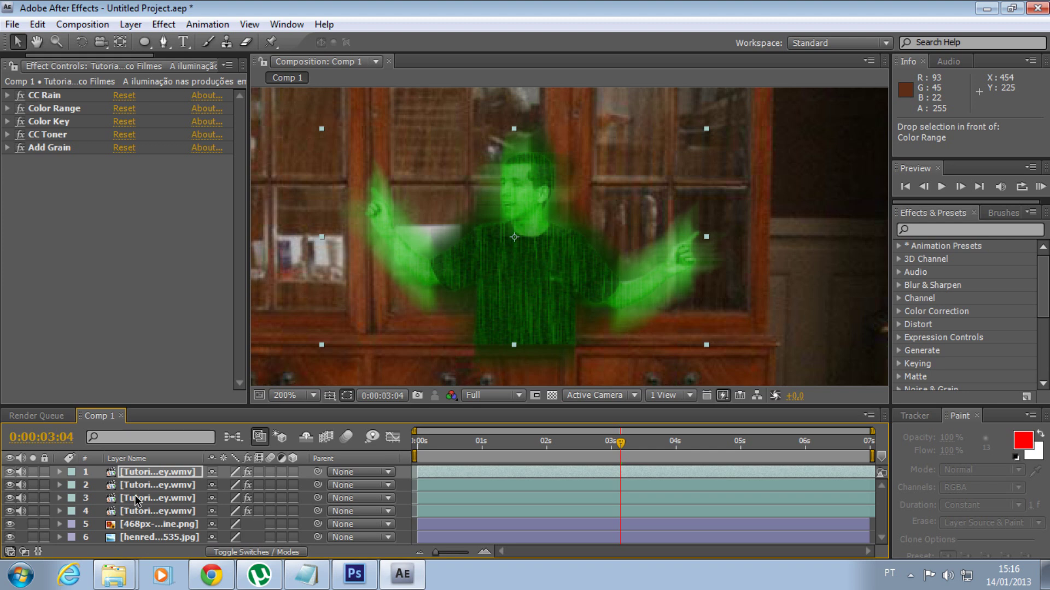
click(137, 524)
right_click(138, 526)
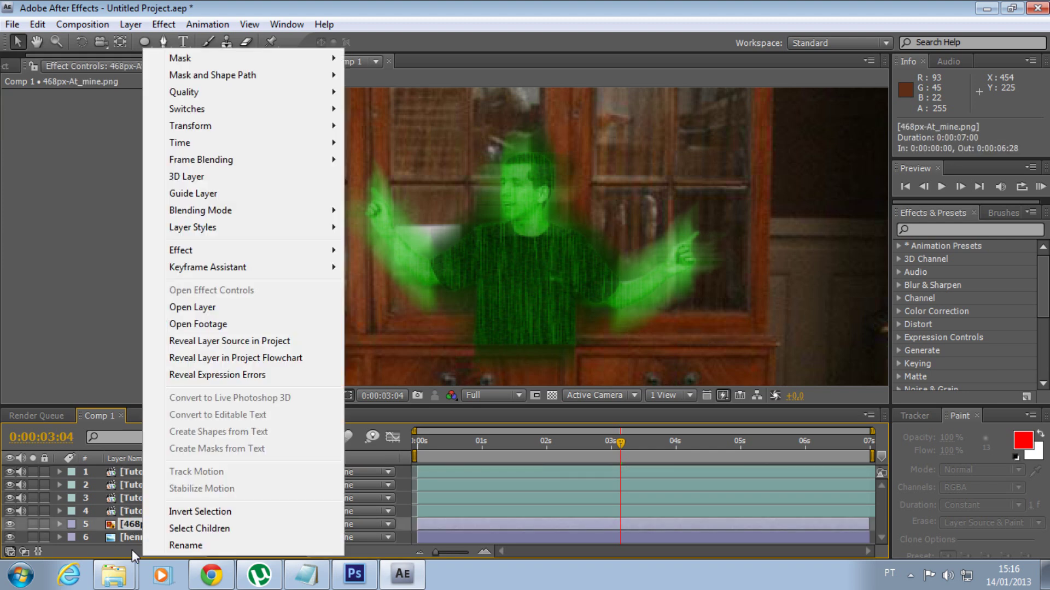
Step: Add a new 1280 x 720 green solid named Green Solid 1 from the Composition panel
click(132, 549)
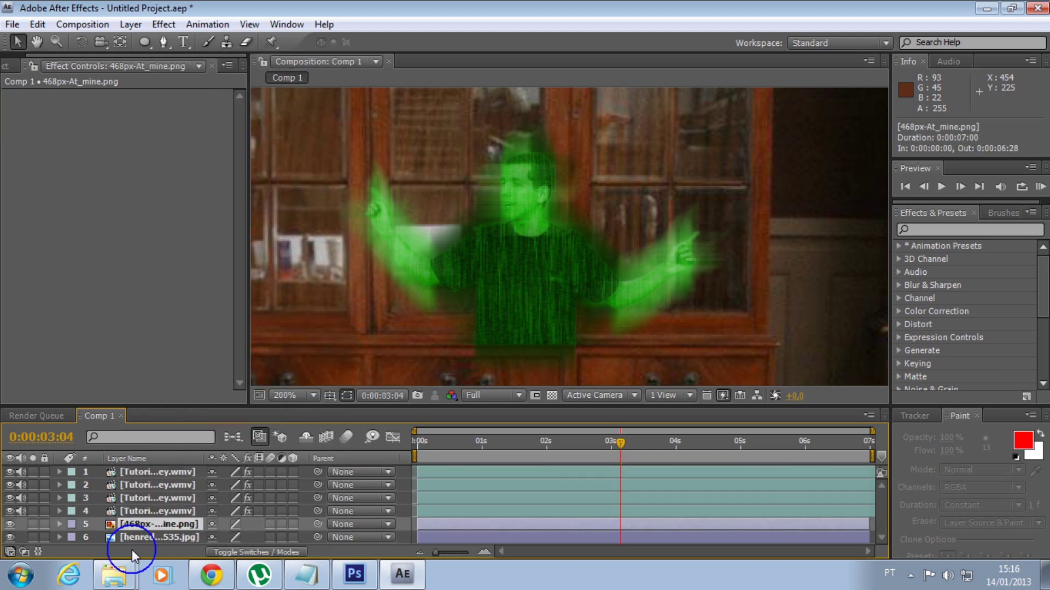
right_click(146, 459)
right_click(147, 499)
right_click(398, 530)
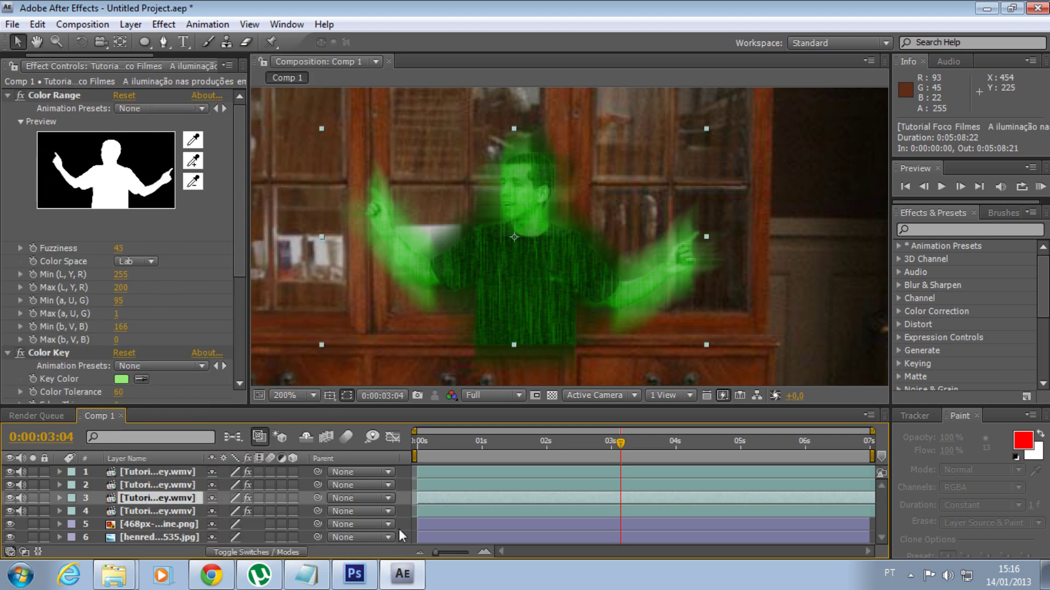
mouse_move(445, 409)
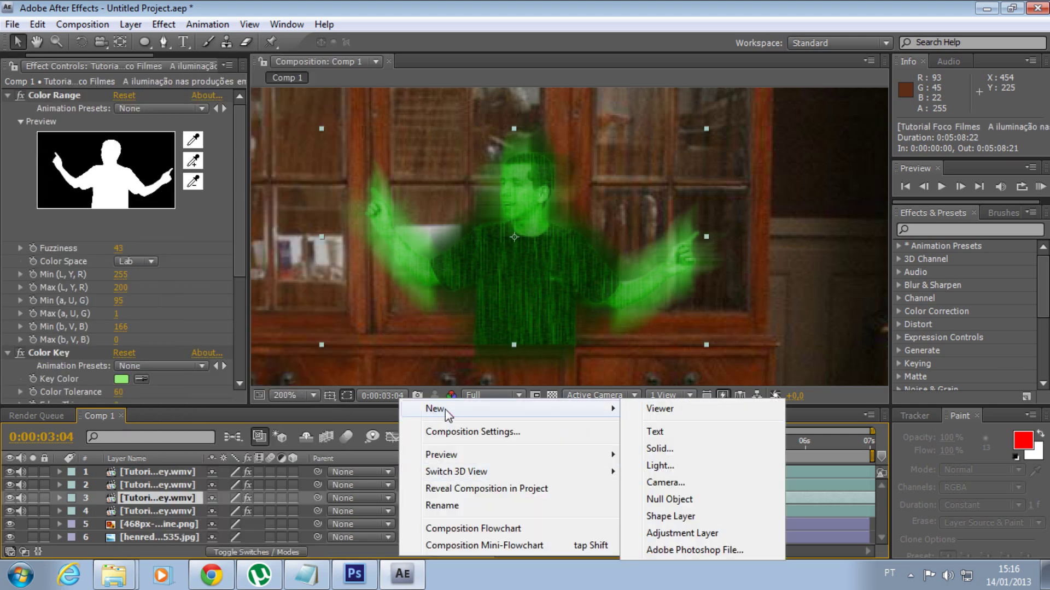
click(750, 448)
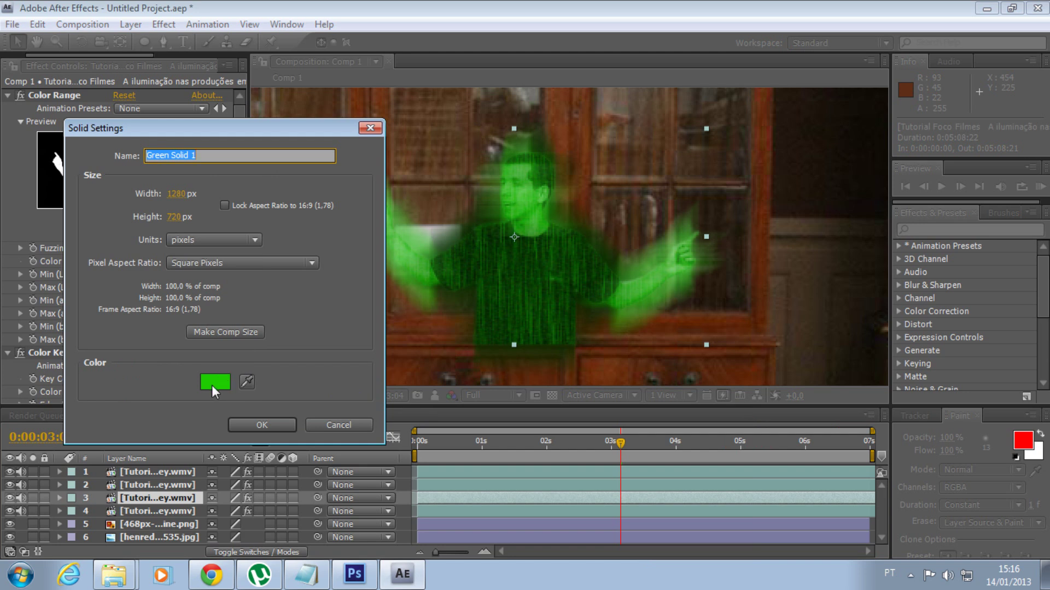
click(262, 425)
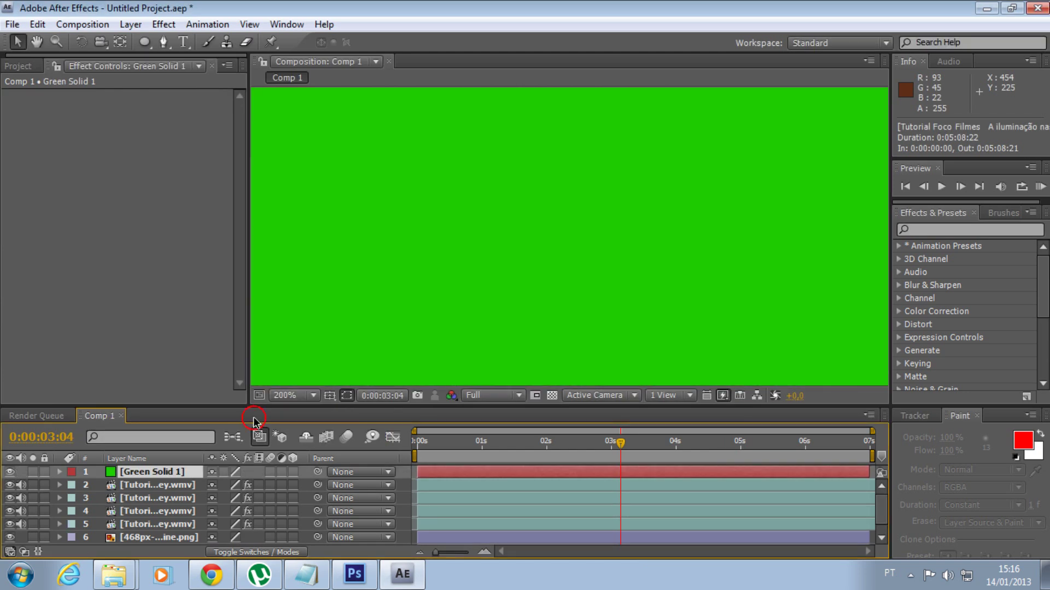
scroll(628, 278, down, 6)
scroll(628, 278, up, 2)
scroll(628, 278, down, 2)
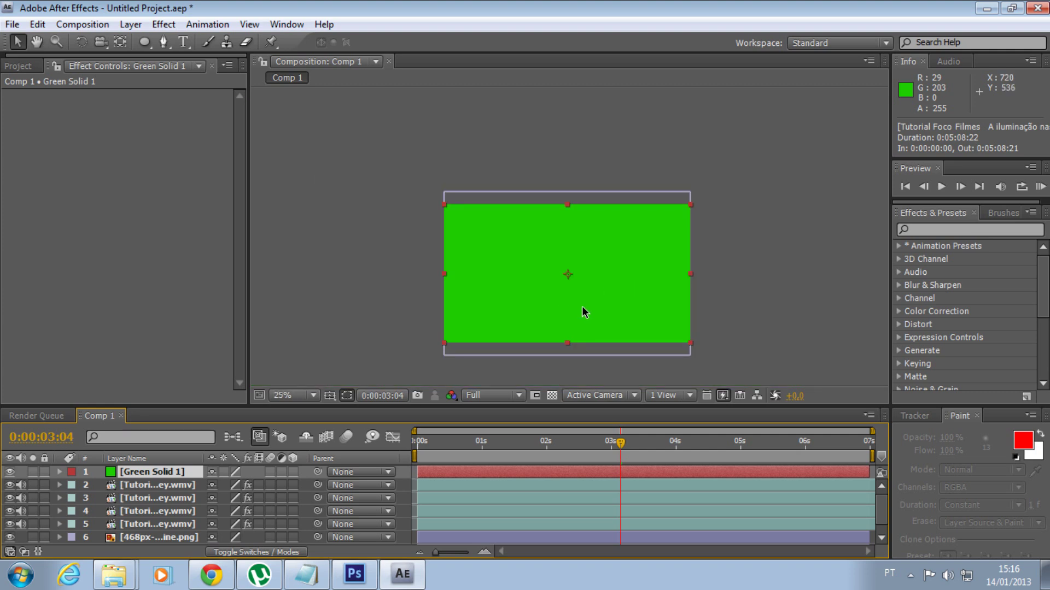
Step: Draw a closed three-point triangular mask on the green solid with the Pen tool
click(164, 42)
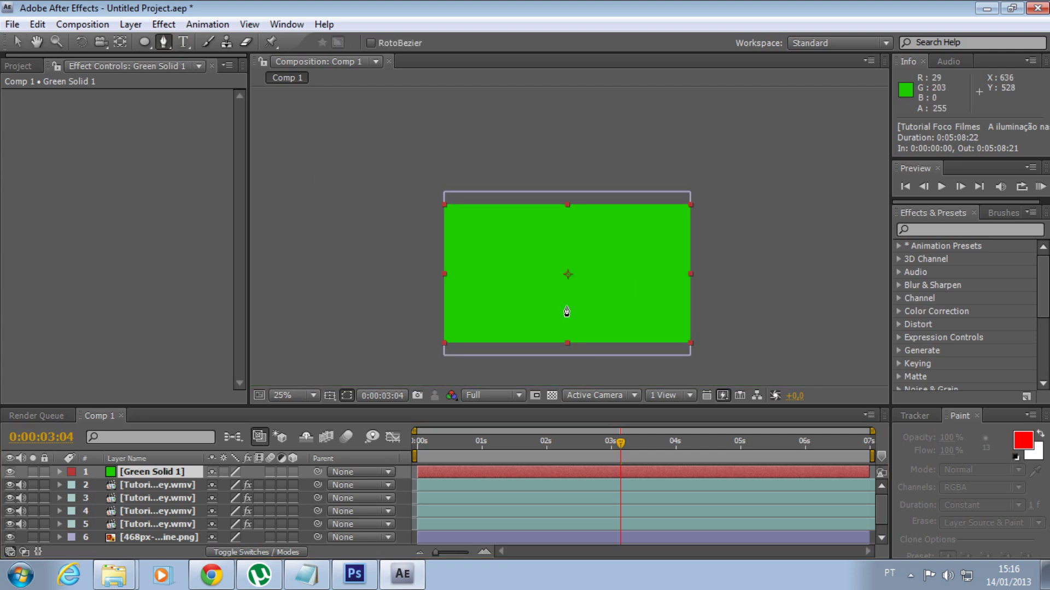
scroll(567, 312, up, 2)
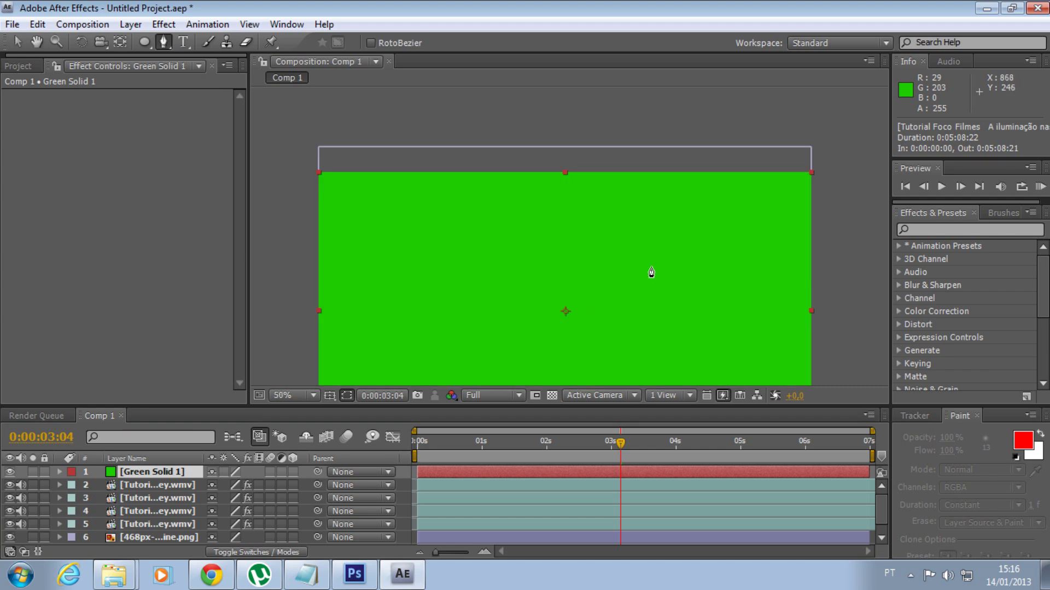
drag(622, 298, 629, 227)
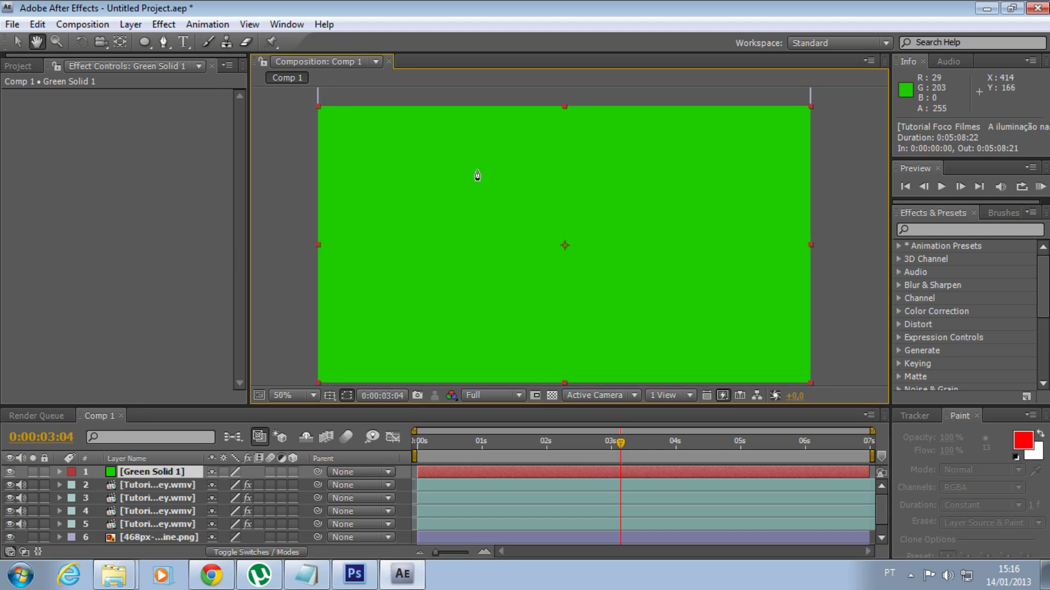
click(561, 301)
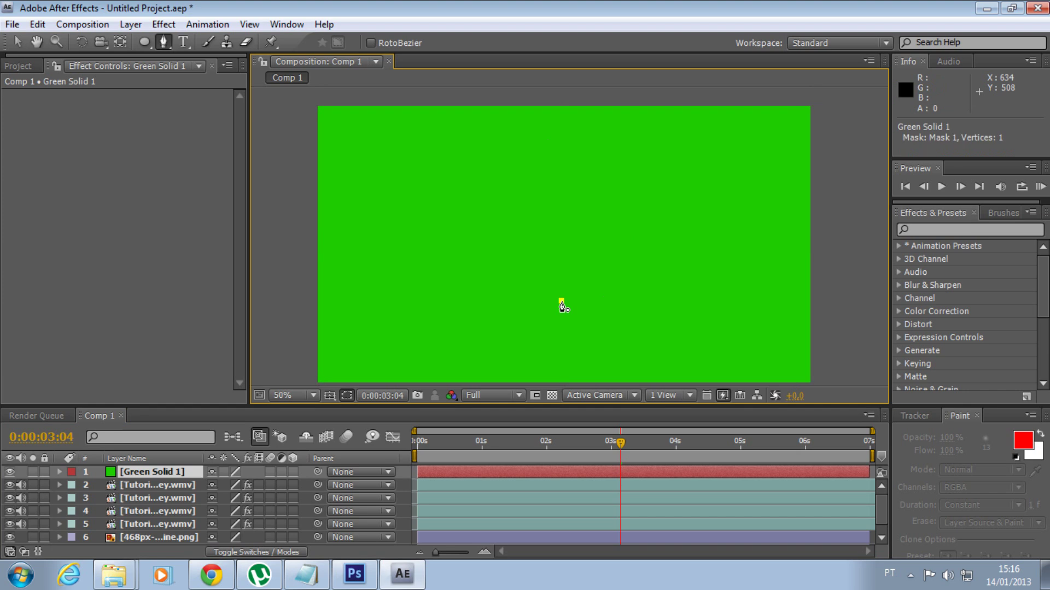
click(502, 245)
click(624, 240)
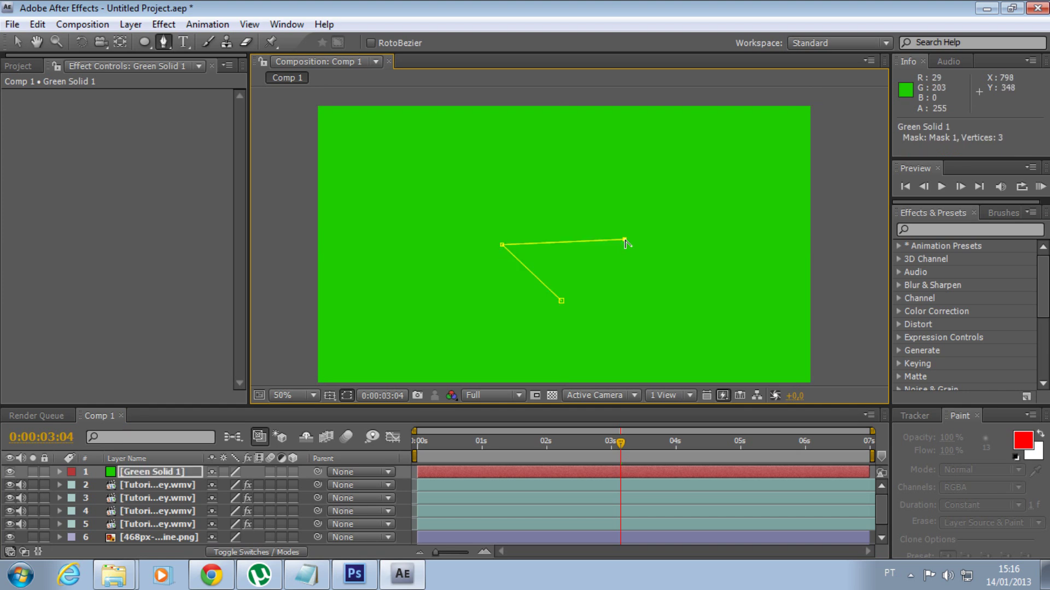
click(562, 301)
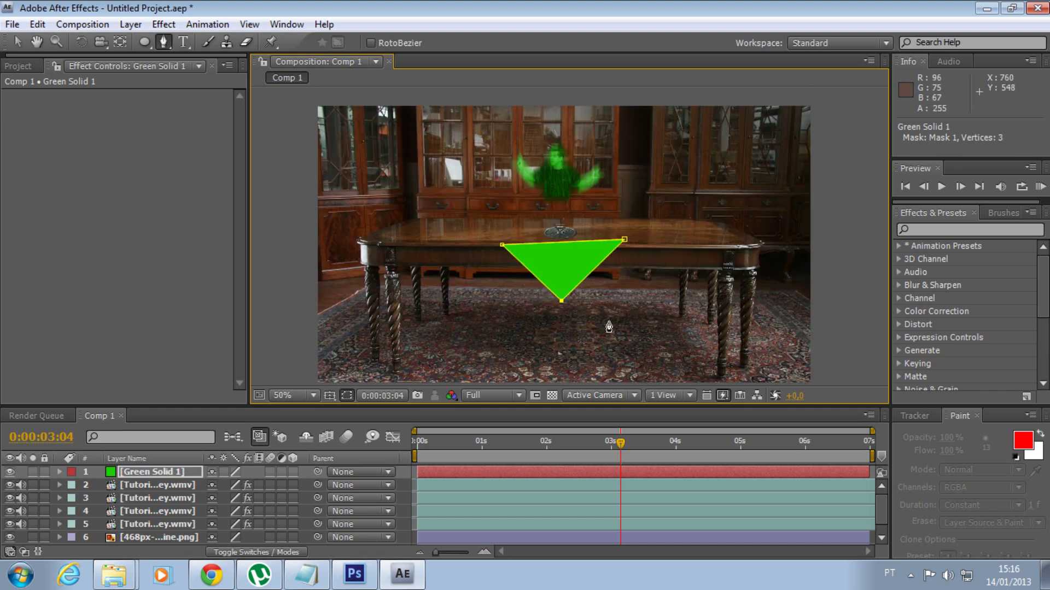
ctrl+click(625, 243)
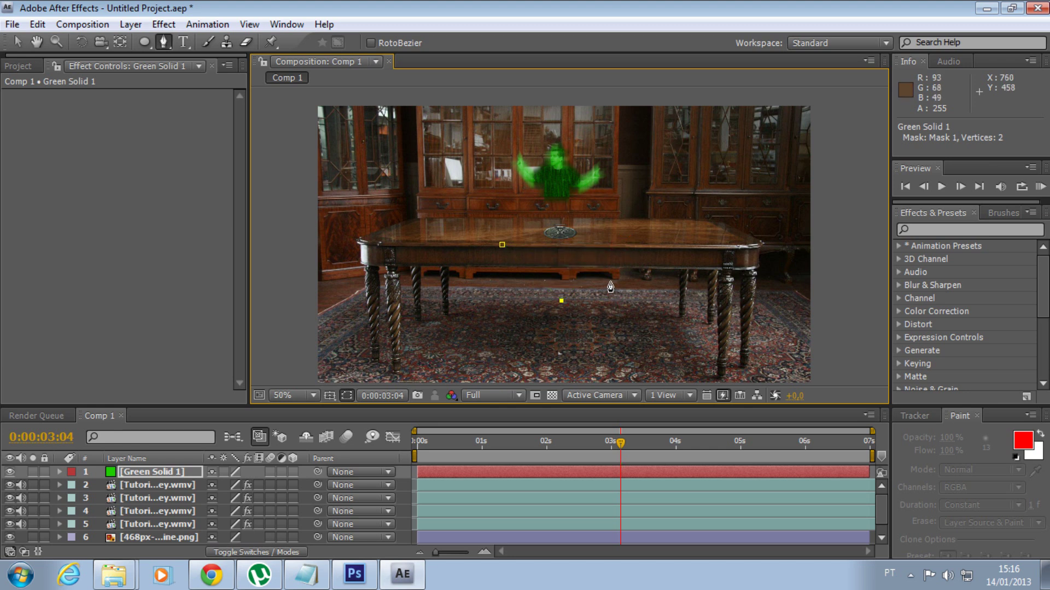
key(ctrl+z)
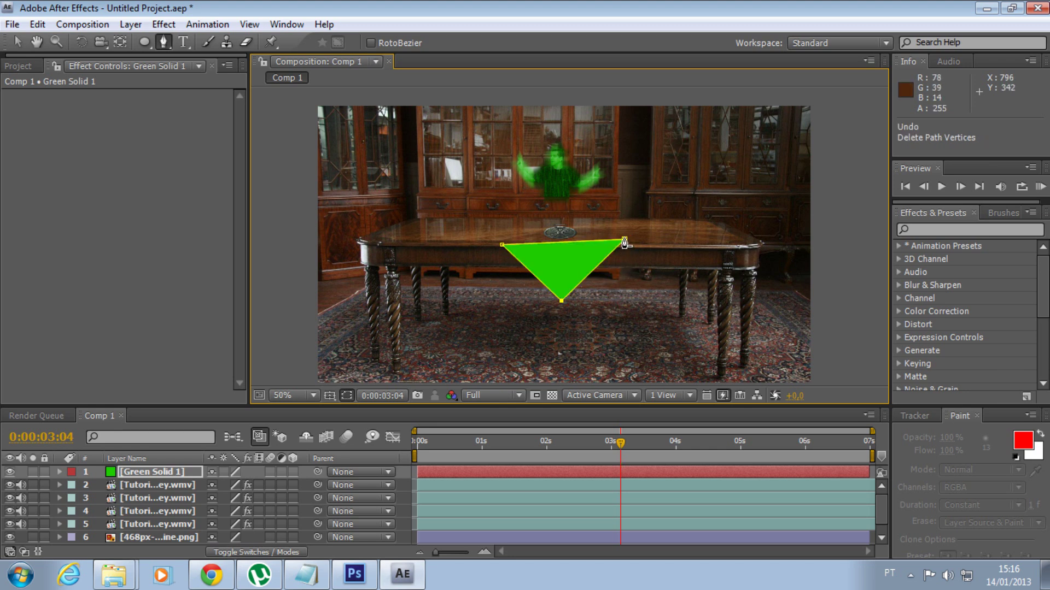
Step: Nudge the triangle's right corner onto the table edge and reselect the solid layer
click(8, 43)
drag(624, 239, 621, 248)
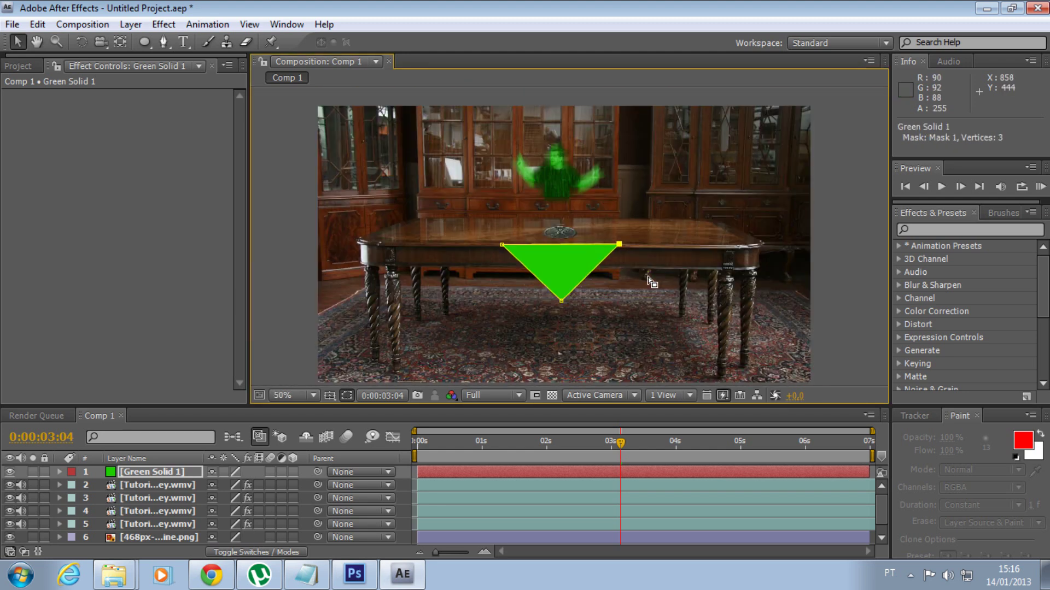
click(610, 281)
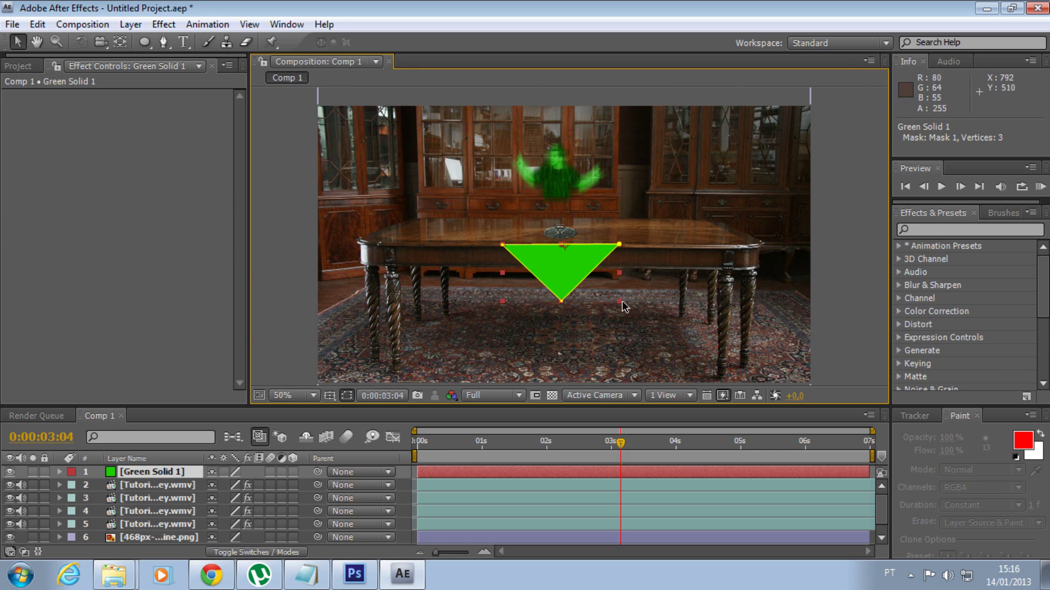
click(749, 307)
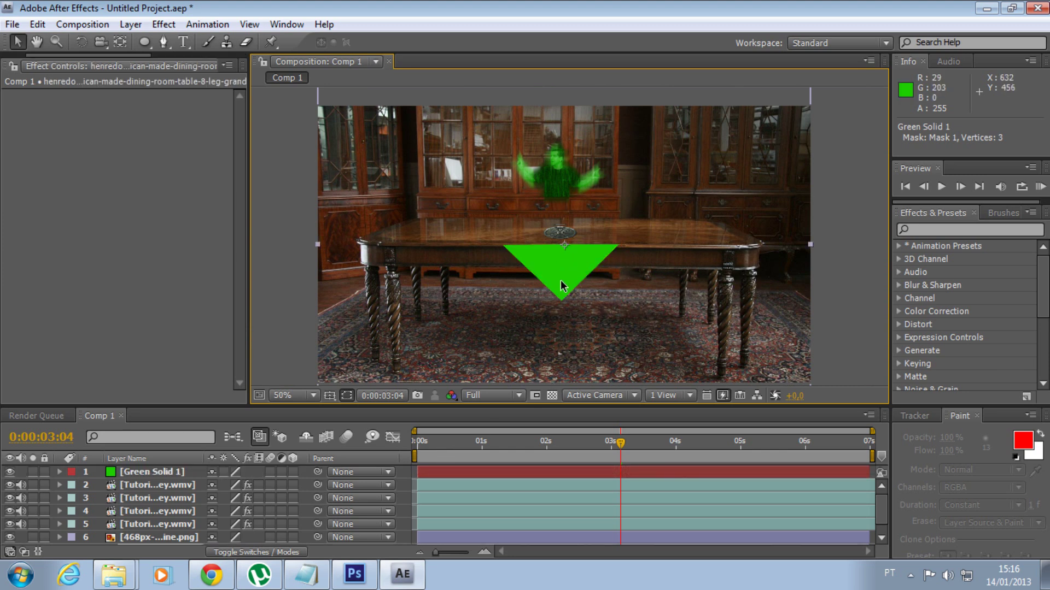
click(153, 473)
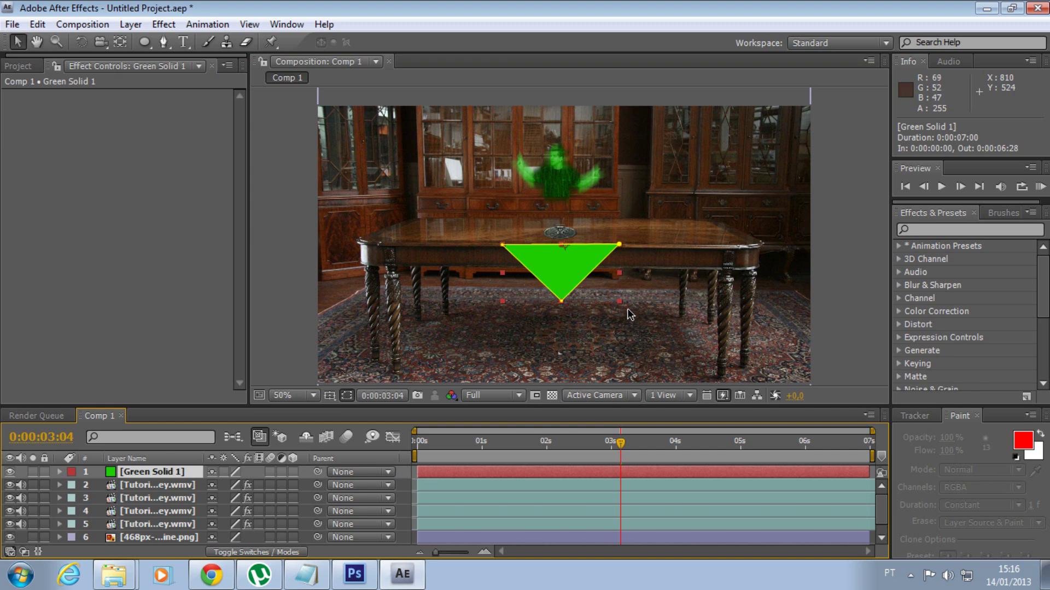
Step: Shrink the green triangle and move it up toward the tabletop
drag(619, 302, 591, 286)
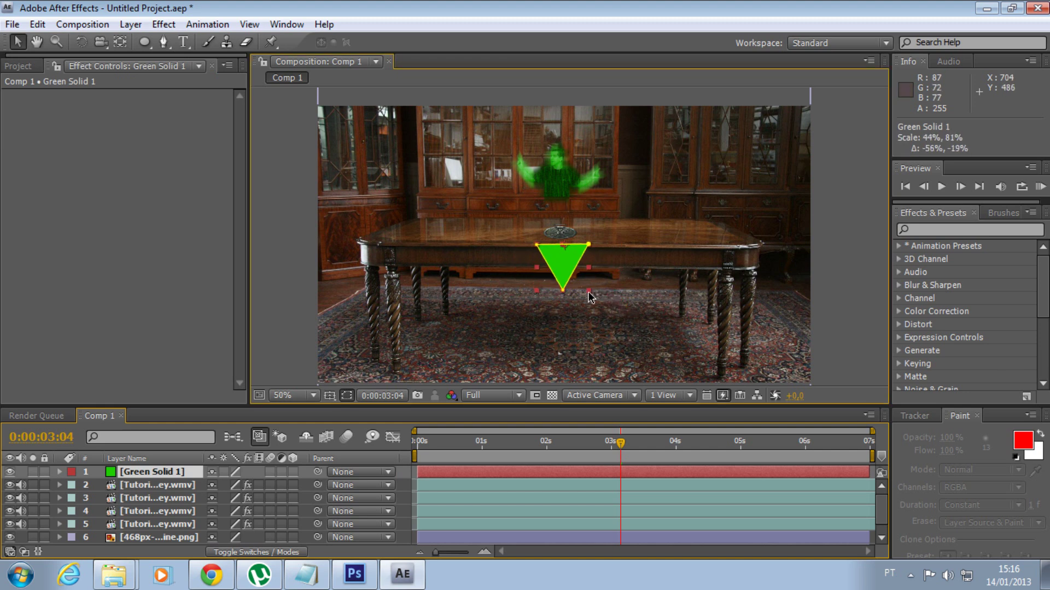
drag(558, 251, 555, 212)
key(period)
key(period)
key(h)
mouse_move(647, 196)
mouse_down()
mouse_move(702, 379)
mouse_move(689, 420)
mouse_up()
key(v)
key(comma)
key(comma)
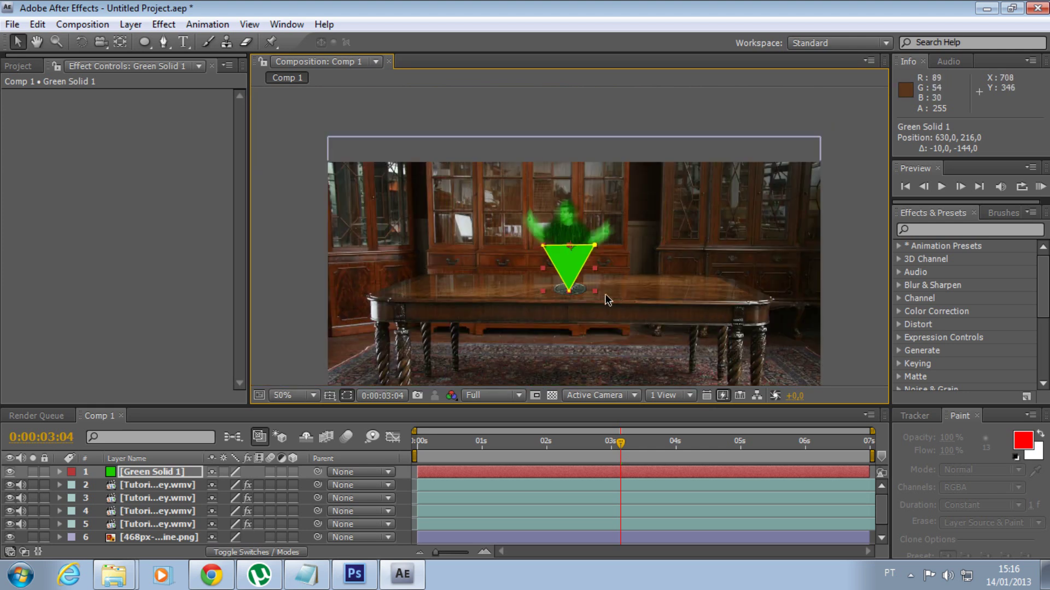
Step: Shrink the triangle further and lower it so its tip rests on the device
mouse_move(592, 297)
mouse_down()
mouse_move(590, 274)
mouse_move(617, 276)
mouse_up()
key(h)
key(period)
key(period)
drag(702, 331, 706, 219)
key(v)
drag(588, 232, 579, 285)
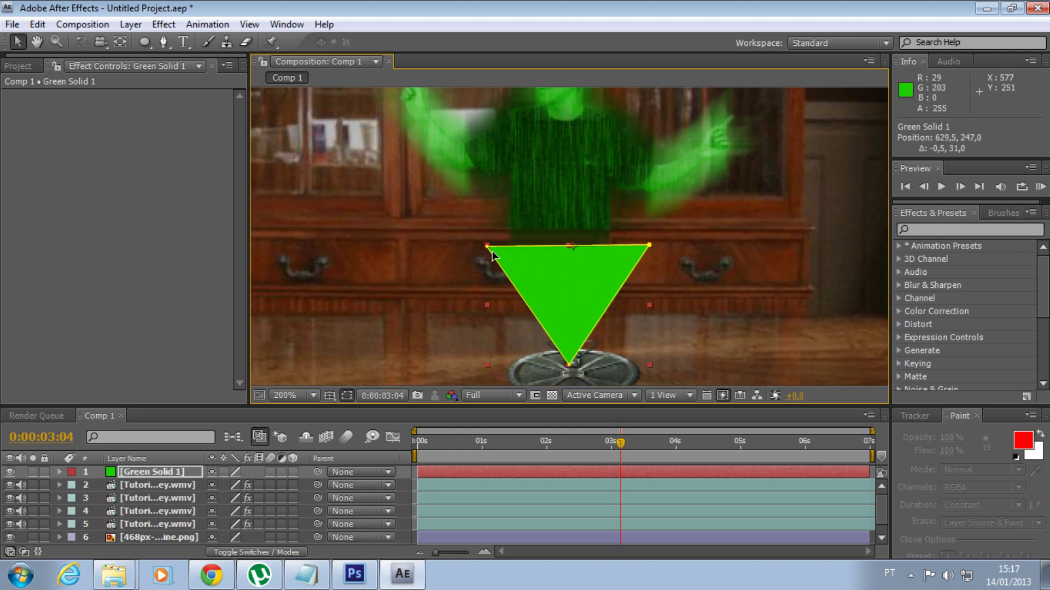
Step: Pull the triangle's top-left and top-right corners up and outward beneath the presenter
mouse_move(487, 246)
mouse_down()
mouse_move(464, 224)
mouse_move(424, 223)
mouse_up()
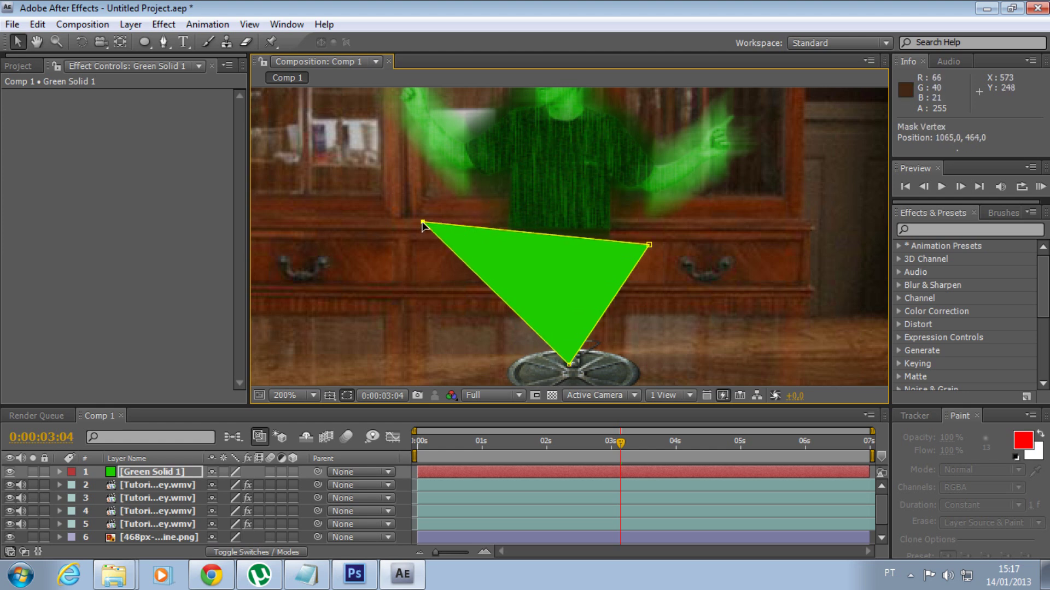
drag(649, 244, 721, 220)
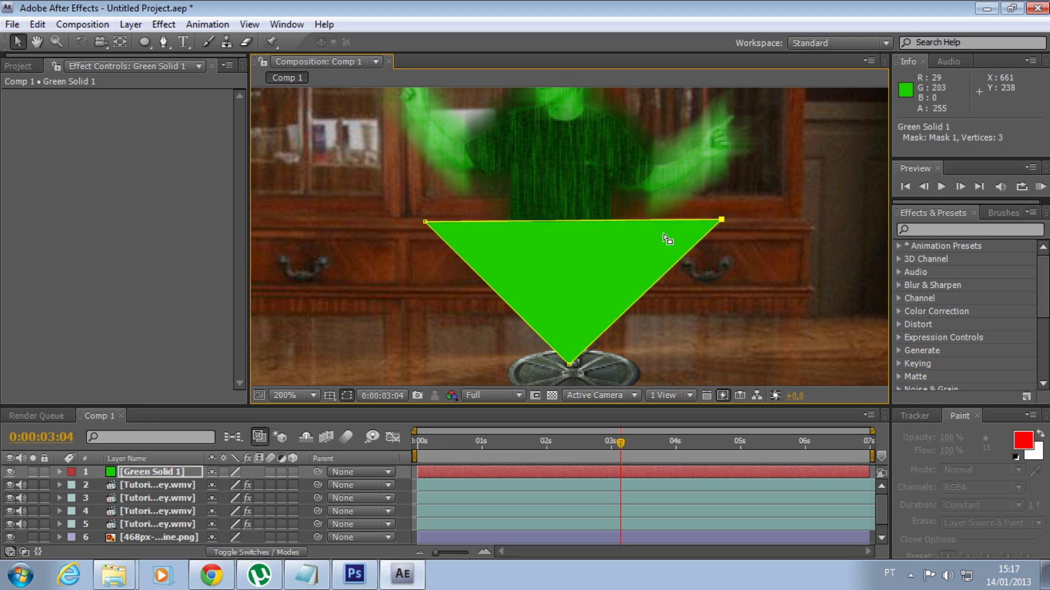
key(period)
key(period)
key(comma)
key(comma)
key(comma)
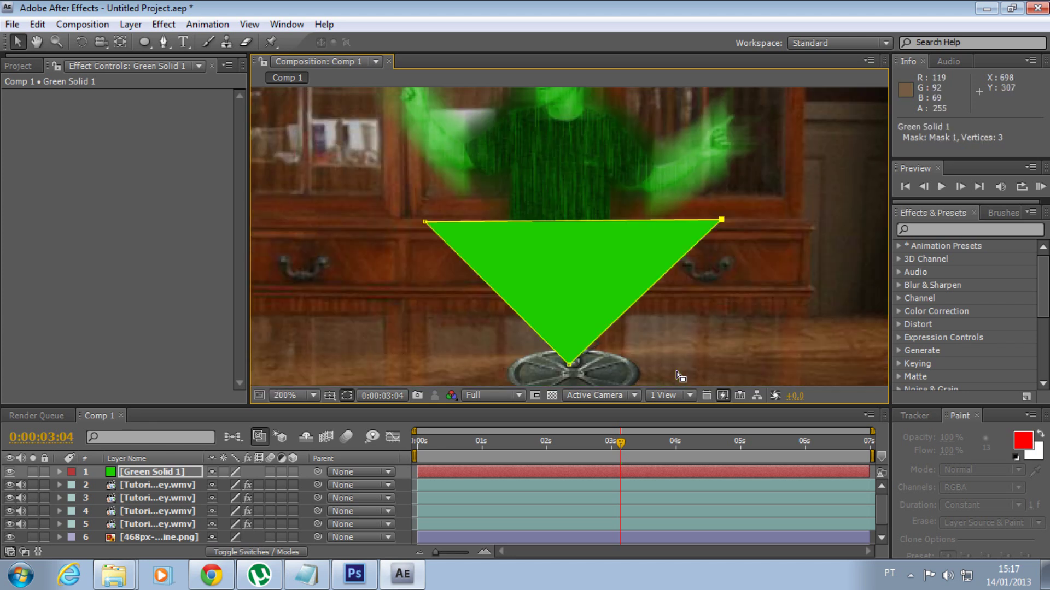
key(period)
key(comma)
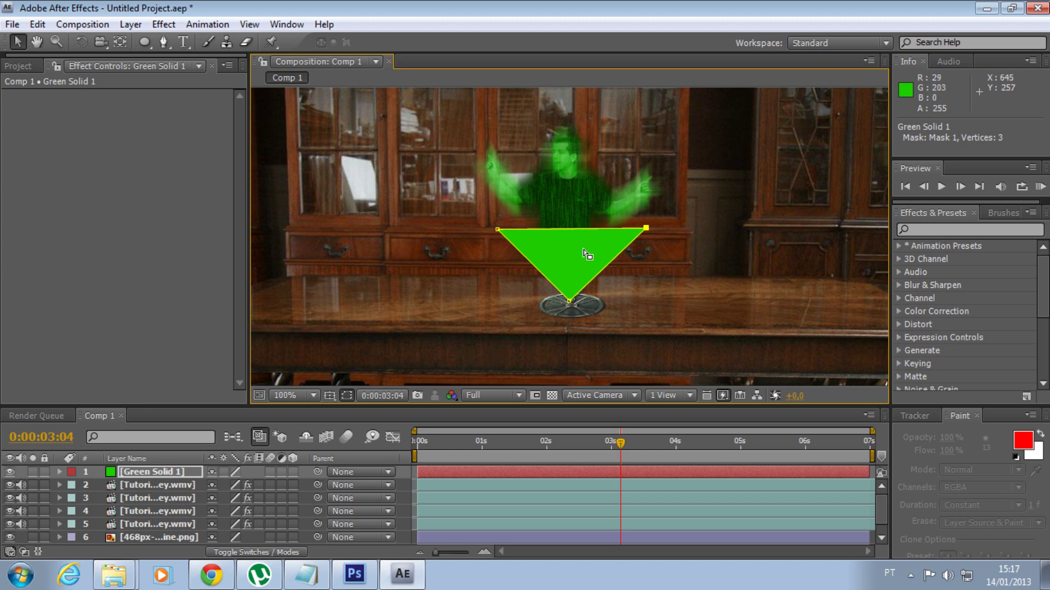
Step: Apply Box Blur to the triangle with Blur Radius 61 and Vertical blur dimensions
click(157, 27)
mouse_move(231, 278)
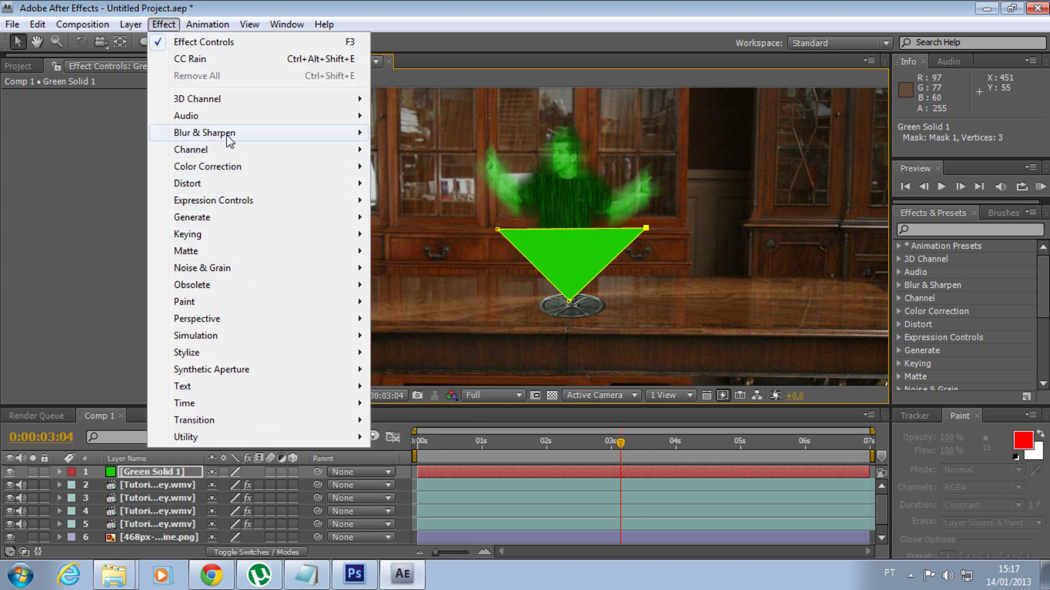
mouse_move(230, 141)
click(427, 148)
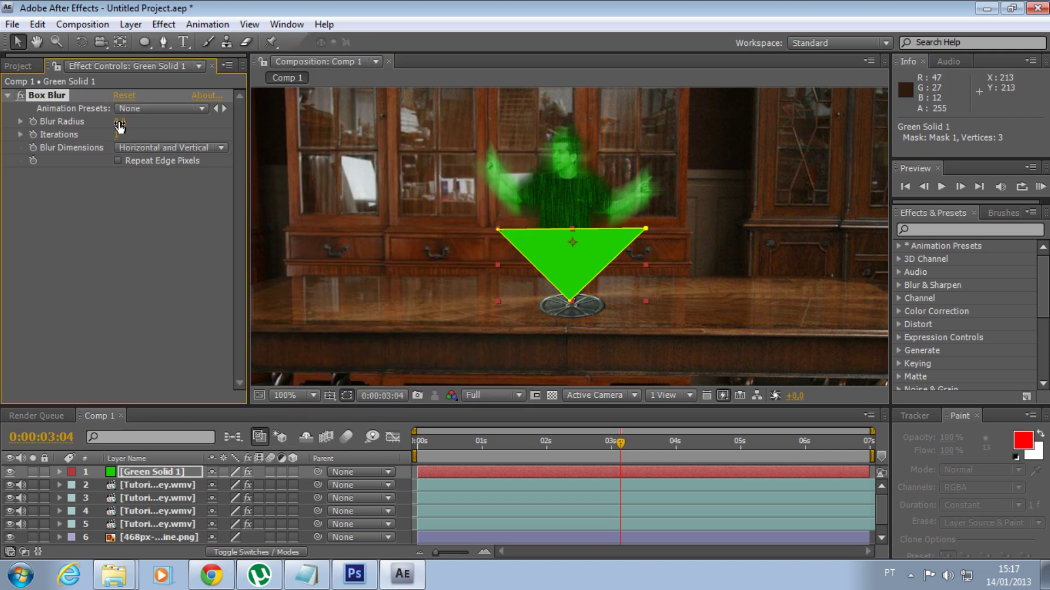
drag(121, 122, 153, 123)
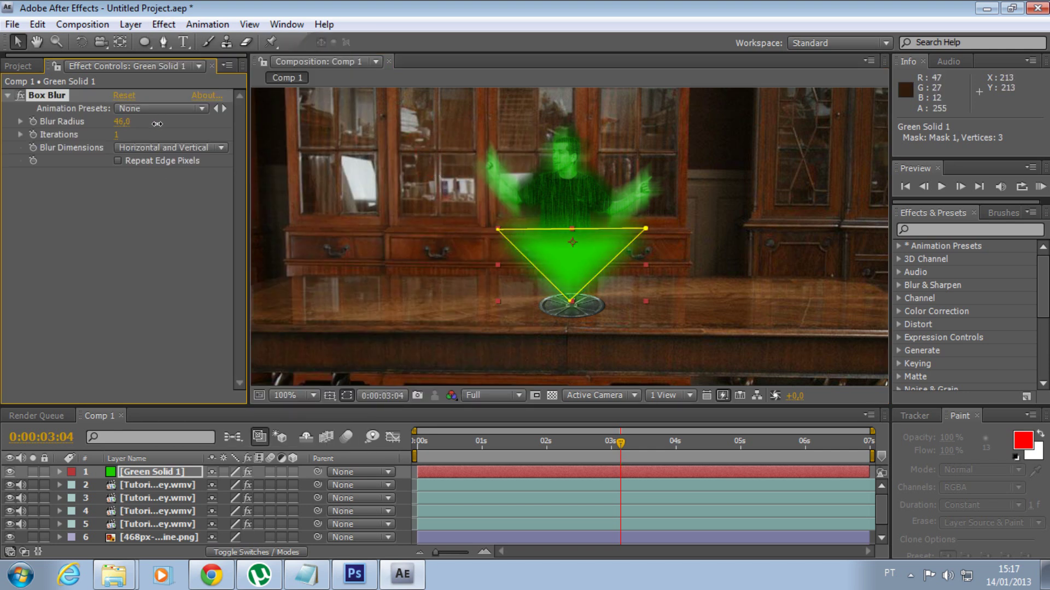
click(218, 150)
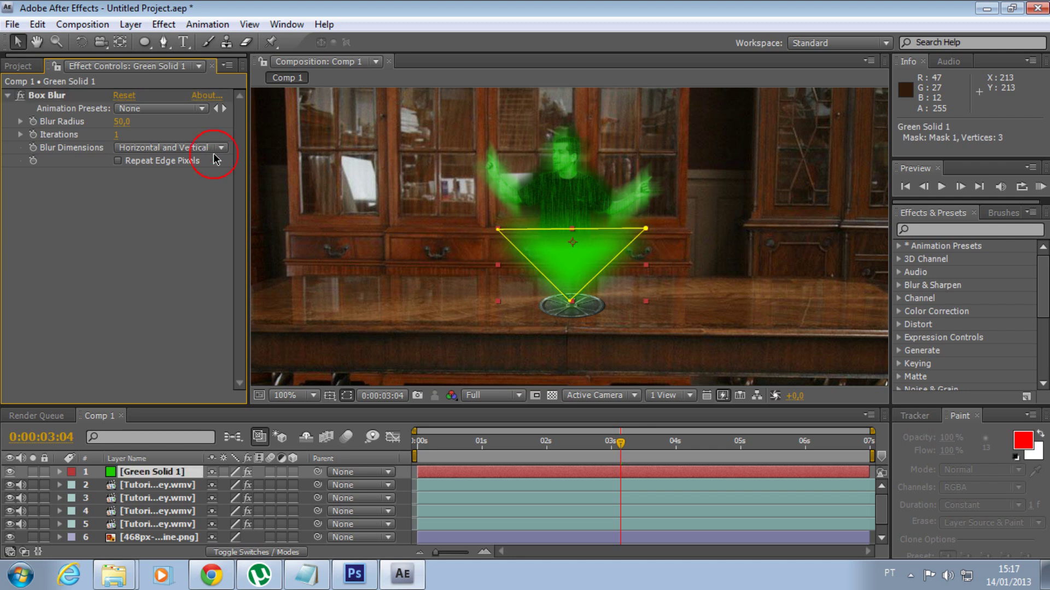
click(195, 188)
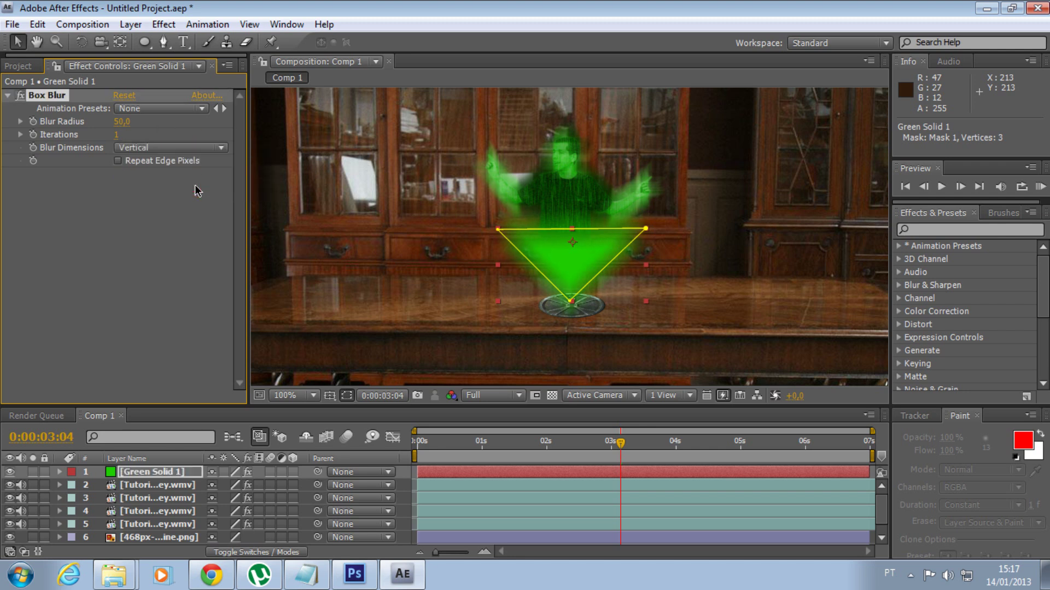
mouse_move(124, 122)
mouse_down()
mouse_move(202, 138)
mouse_move(62, 121)
mouse_up()
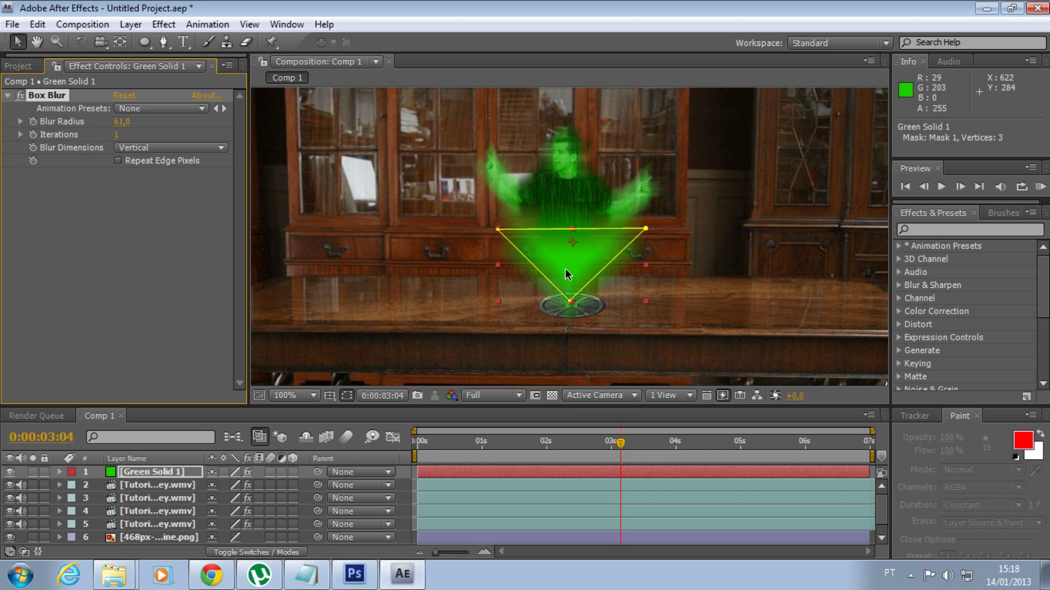
Step: Set a keyframe on Green Solid 1's Opacity and lower it to 59%
click(61, 473)
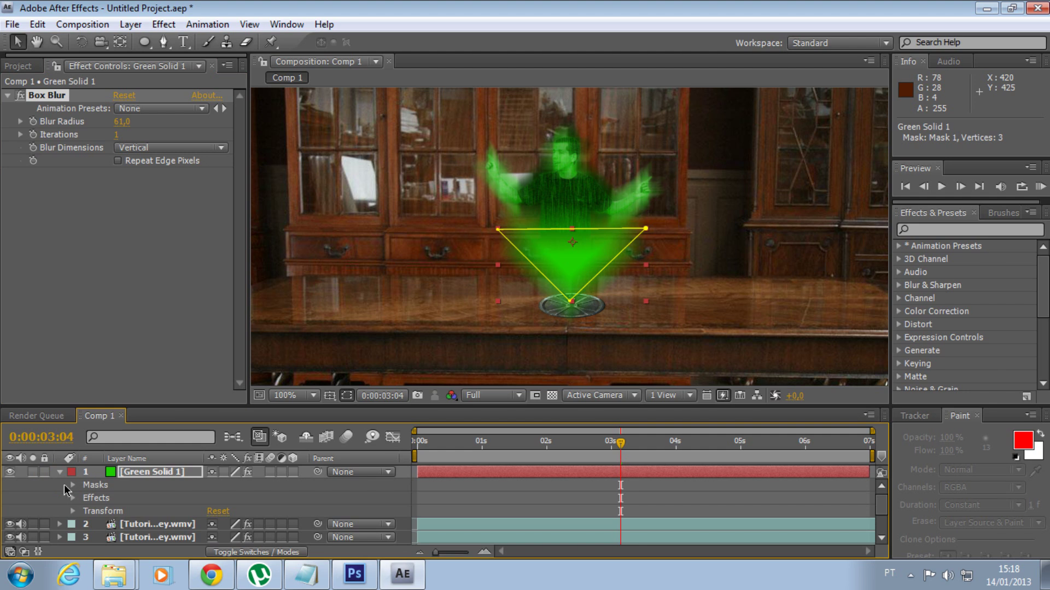
click(73, 511)
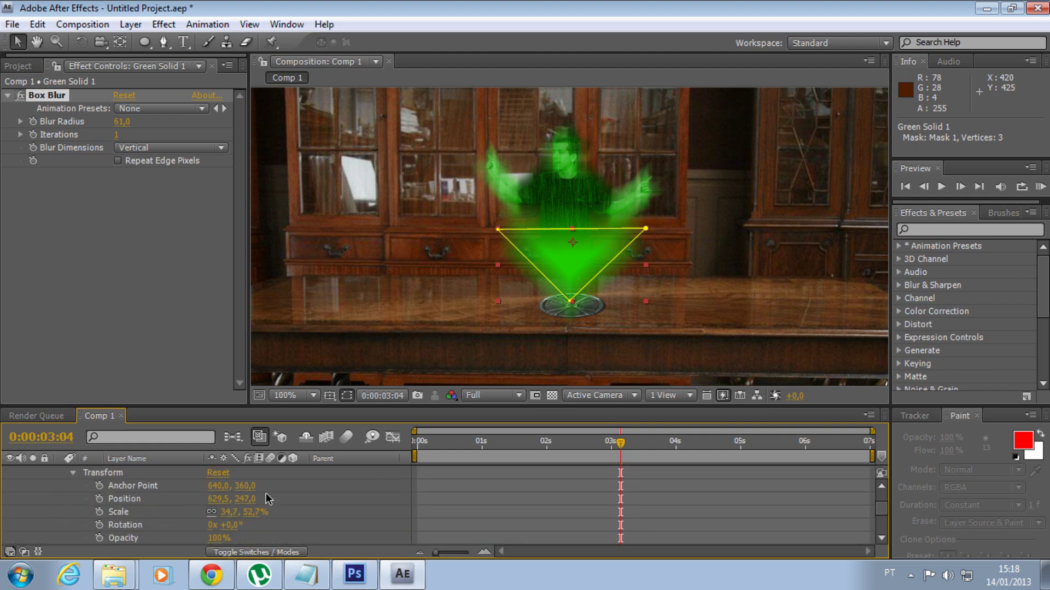
scroll(221, 513, down, 3)
click(99, 499)
drag(216, 499, 194, 503)
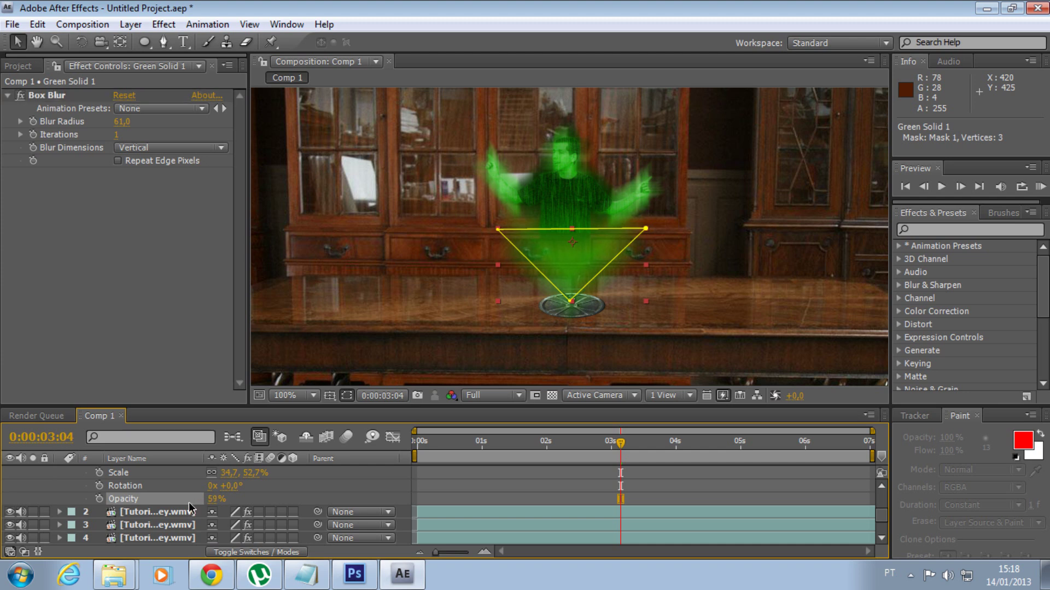
scroll(659, 309, up, 2)
scroll(659, 309, down, 4)
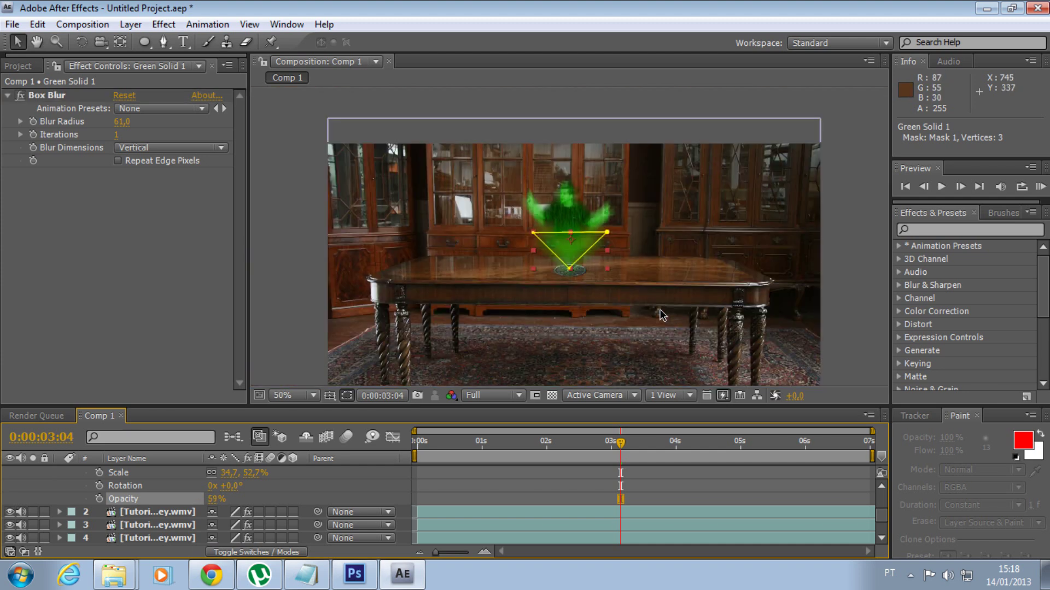
scroll(660, 310, up, 2)
click(510, 453)
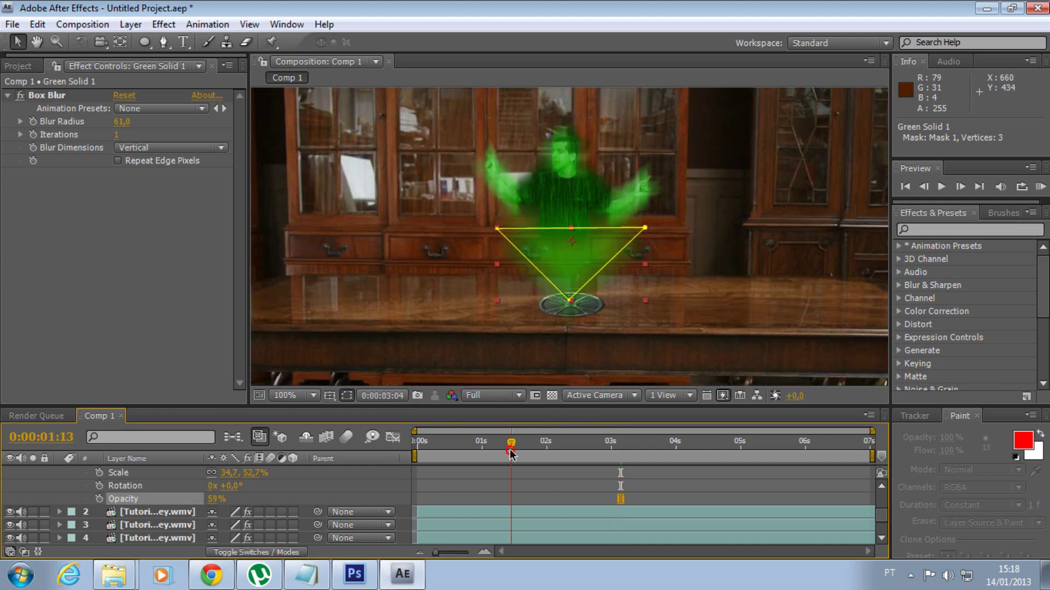
click(602, 442)
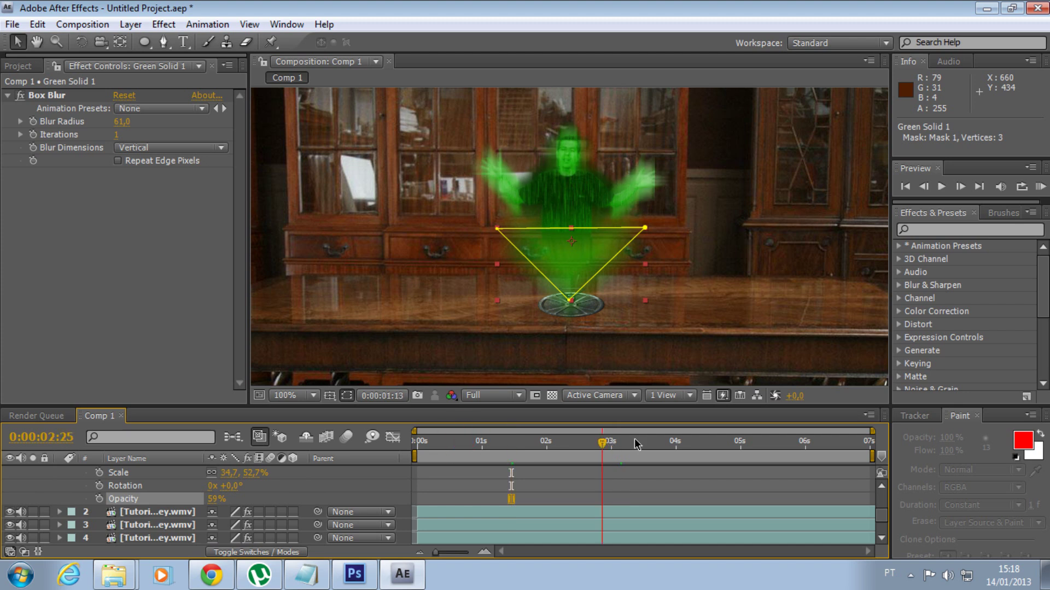
click(708, 444)
click(770, 443)
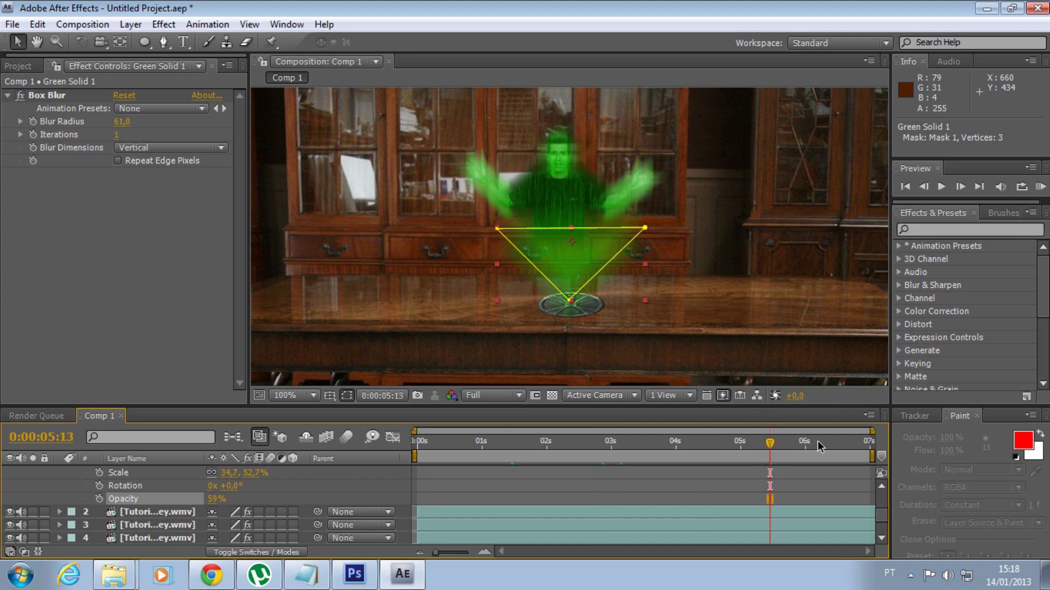
click(819, 444)
click(691, 443)
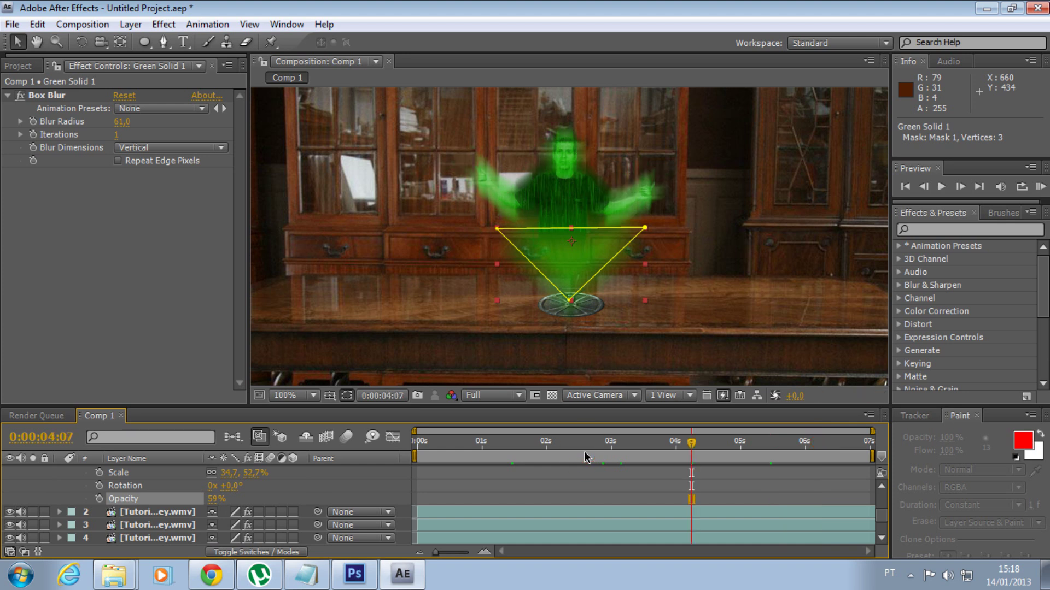
click(586, 441)
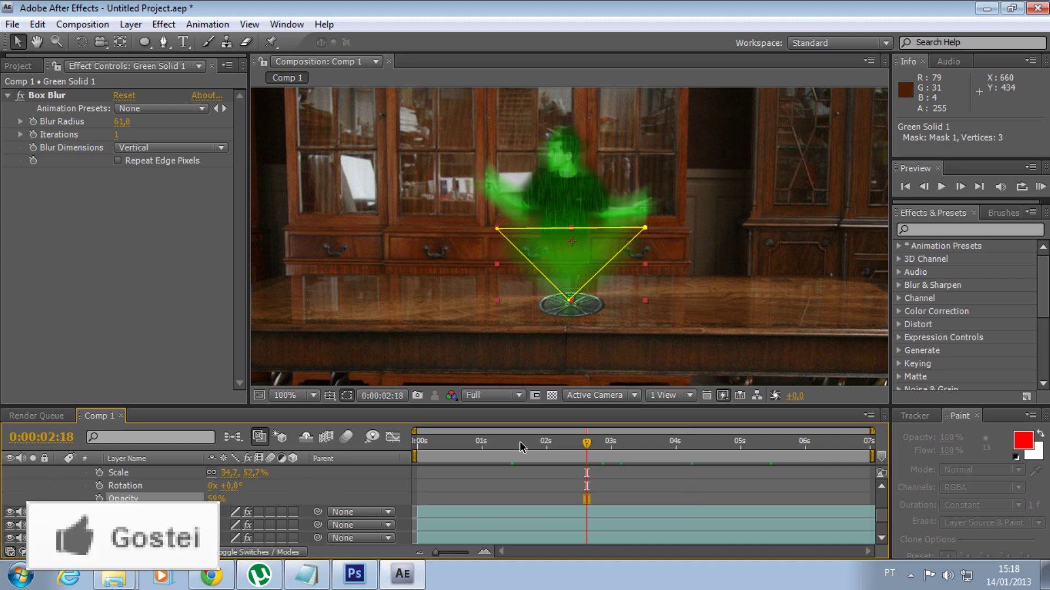
scroll(691, 253, up, 3)
key(h)
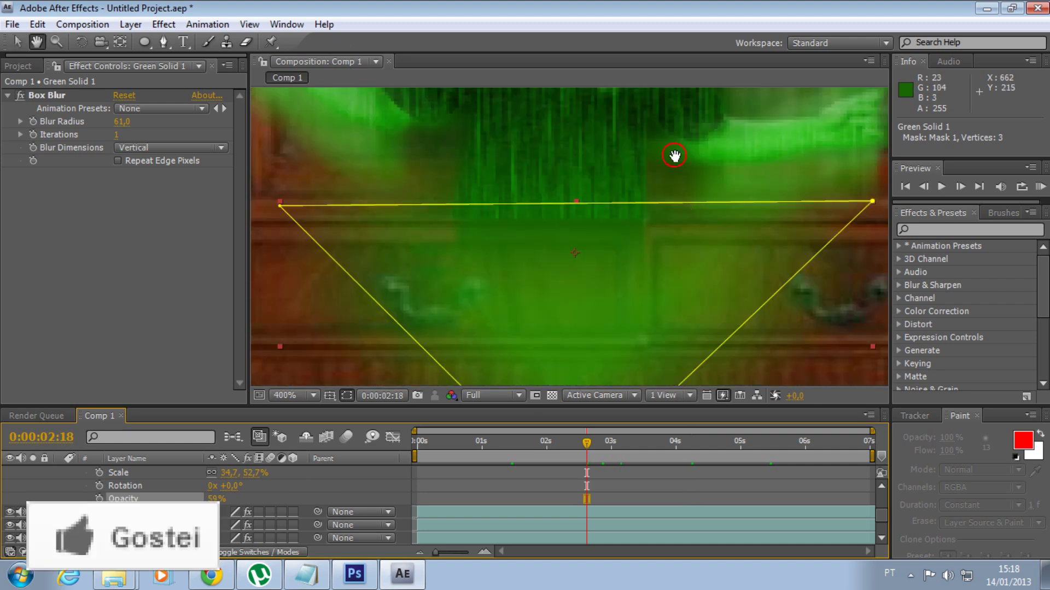
scroll(673, 157, up, 1)
scroll(673, 306, down, 2)
scroll(682, 290, down, 1)
scroll(682, 289, down, 1)
key(v)
click(709, 442)
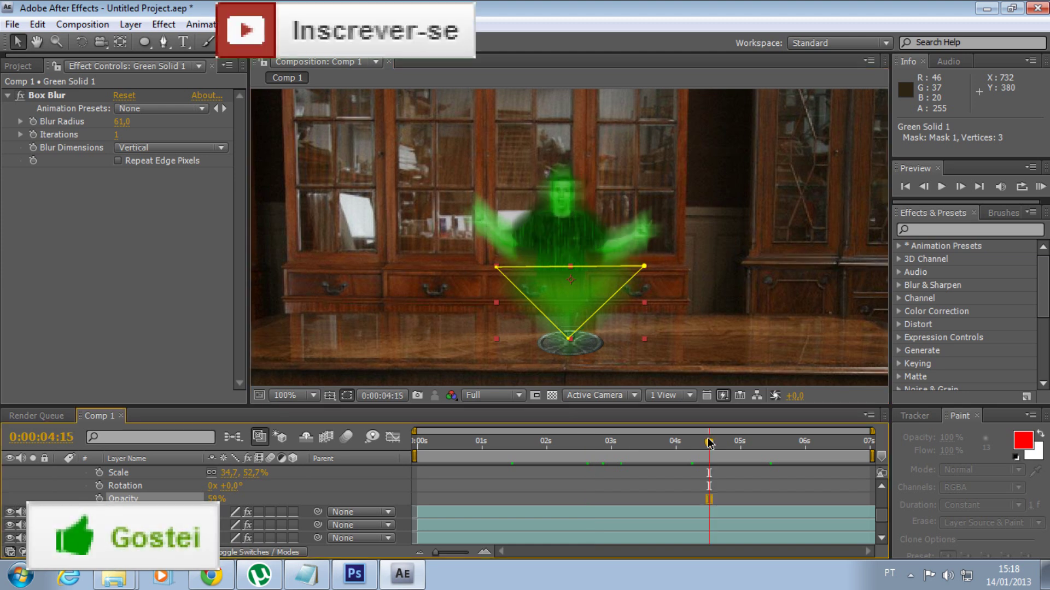